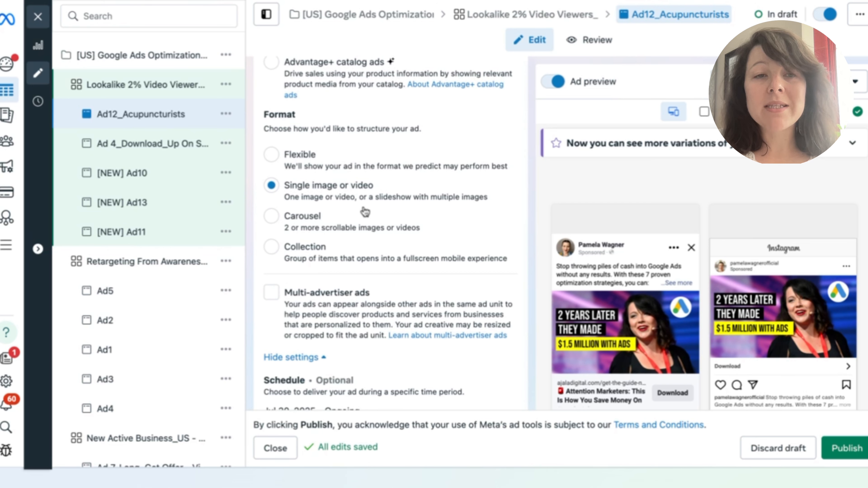
- Open the ad's optional delivery schedule for editing
{"action": "scroll", "coordinate": [378, 213], "scroll_direction": "down", "scroll_amount": 3}
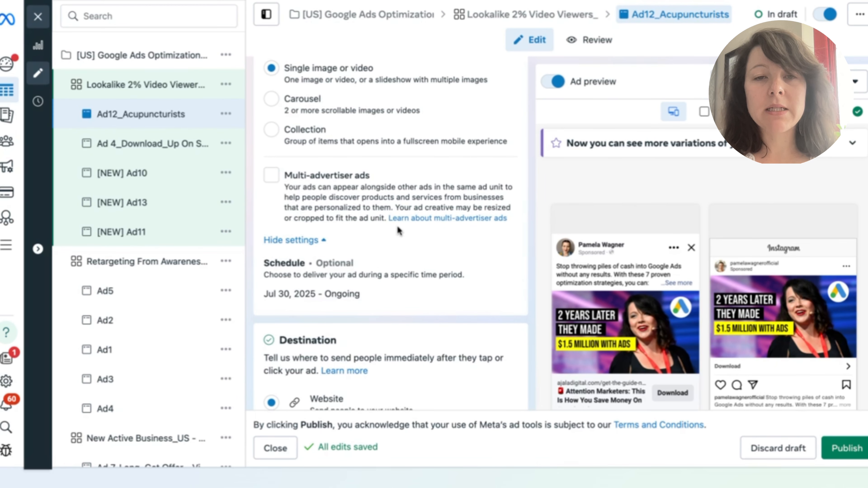
{"action": "scroll", "coordinate": [396, 225], "scroll_direction": "down", "scroll_amount": 2}
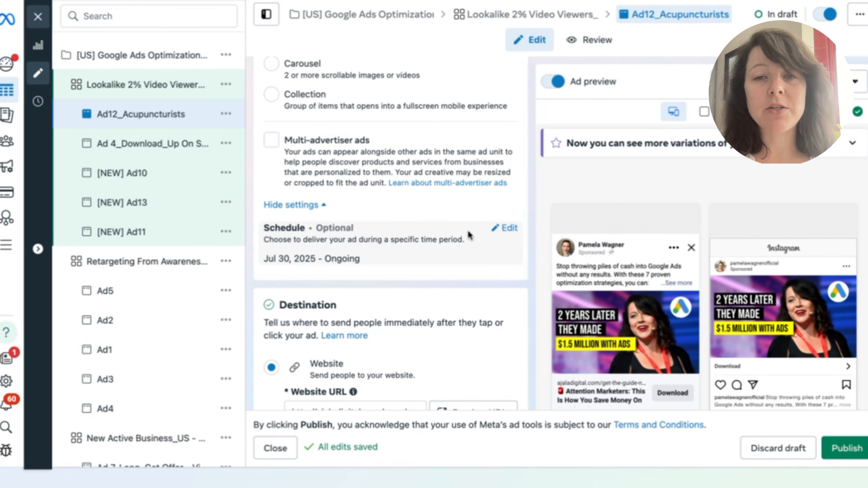
{"action": "left_click", "coordinate": [507, 229]}
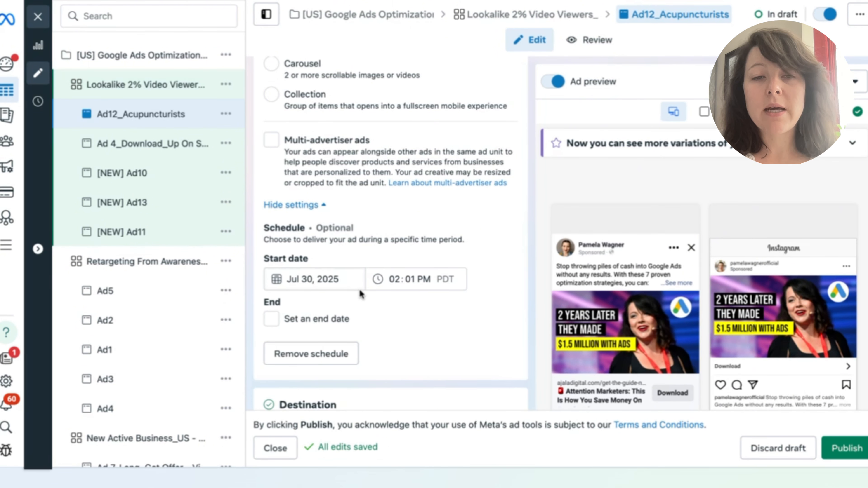
{"action": "scroll", "coordinate": [359, 290], "scroll_direction": "down", "scroll_amount": 2}
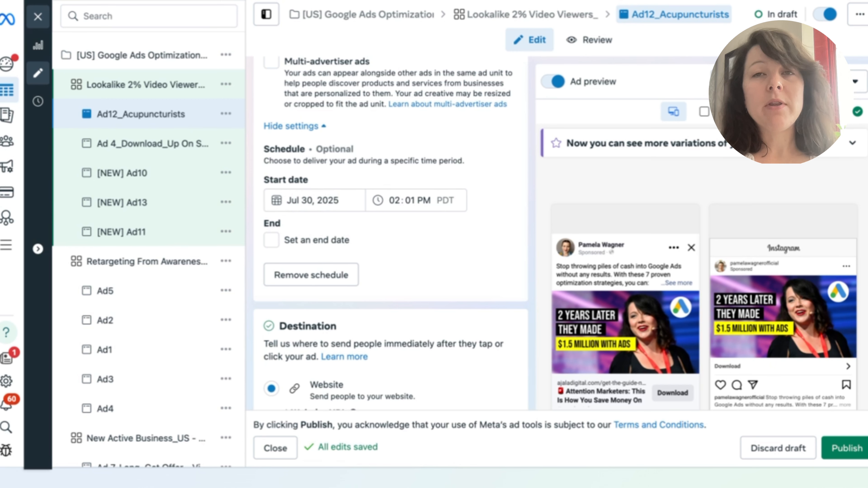
{"action": "scroll", "coordinate": [420, 251], "scroll_direction": "down", "scroll_amount": 7}
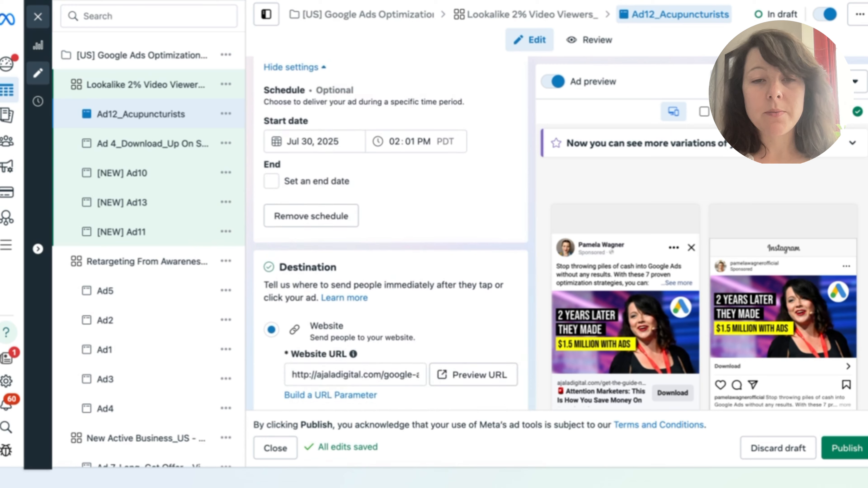
{"action": "left_click", "coordinate": [380, 194]}
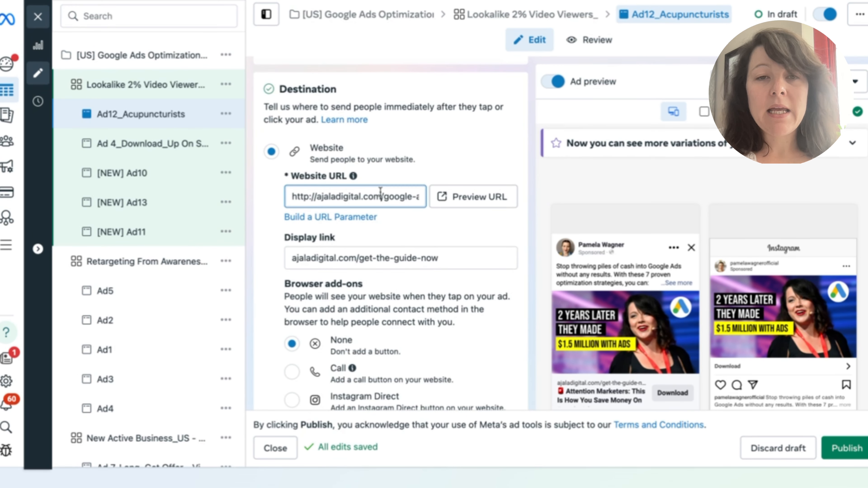
{"action": "left_click", "coordinate": [381, 196]}
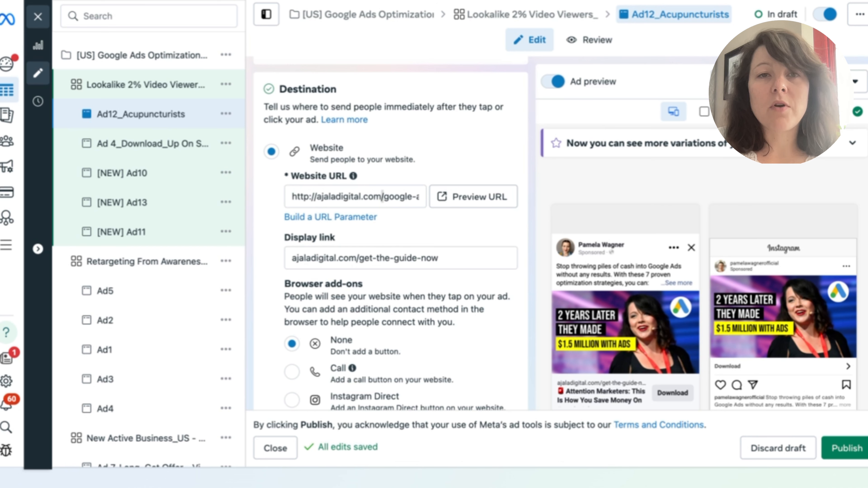
{"action": "left_click", "coordinate": [382, 196]}
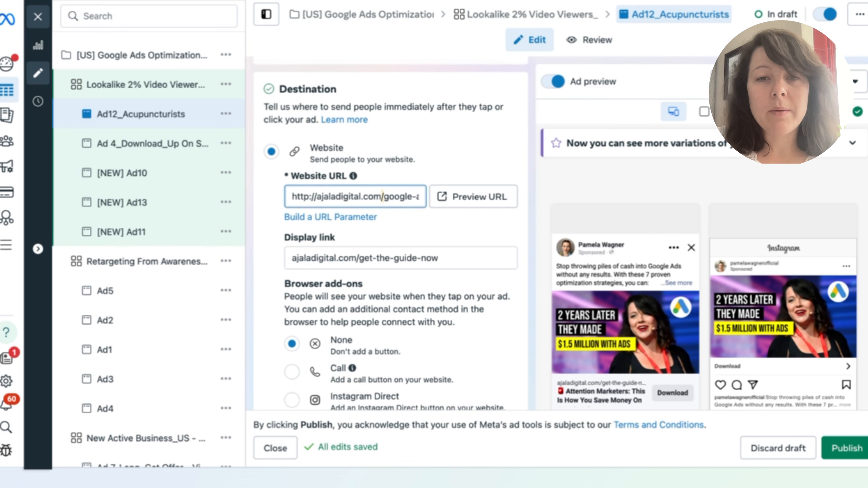
{"action": "key", "text": "super+a"}
{"action": "key", "text": "super+v"}
{"action": "scroll", "coordinate": [382, 197], "scroll_direction": "down", "scroll_amount": 1}
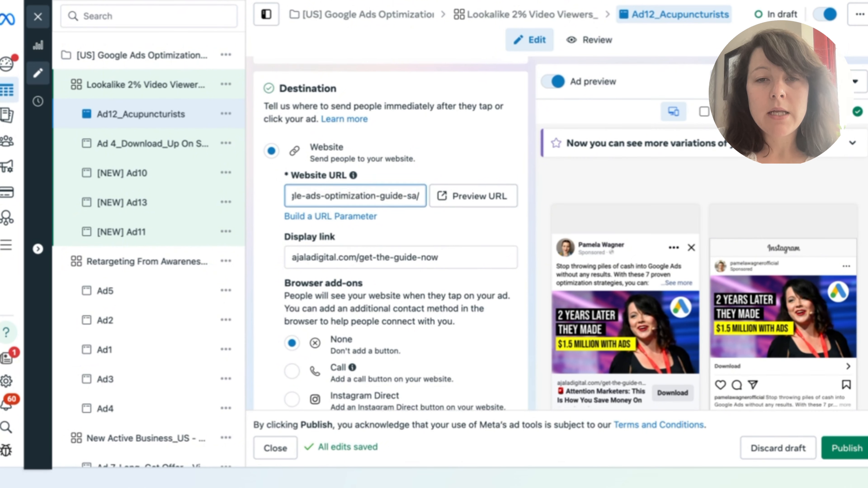
- Set the website destination's browser add-on to Instagram Direct
{"action": "scroll", "coordinate": [382, 197], "scroll_direction": "down", "scroll_amount": 2}
{"action": "left_click", "coordinate": [344, 165]}
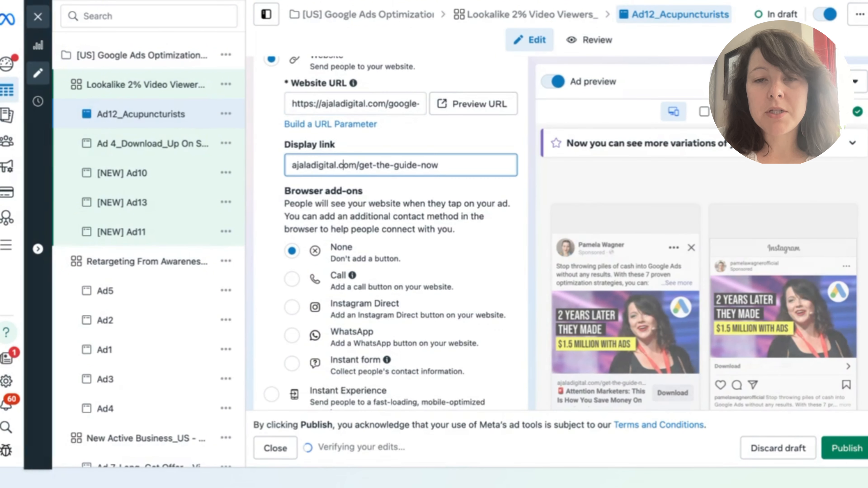
{"action": "scroll", "coordinate": [344, 166], "scroll_direction": "down", "scroll_amount": 4}
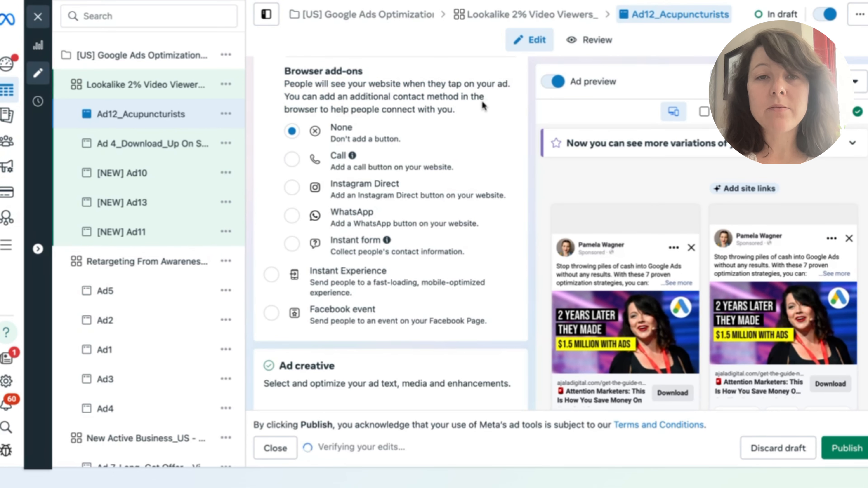
{"action": "scroll", "coordinate": [380, 192], "scroll_direction": "down", "scroll_amount": 3}
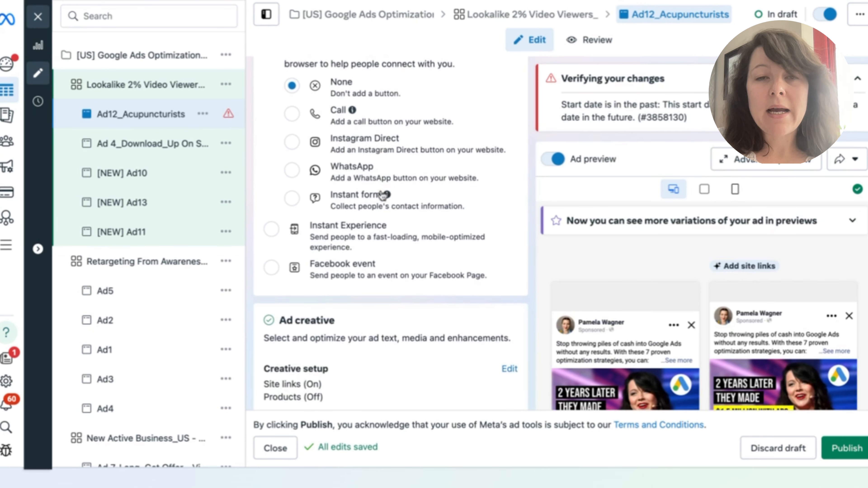
{"action": "scroll", "coordinate": [355, 212], "scroll_direction": "up", "scroll_amount": 3}
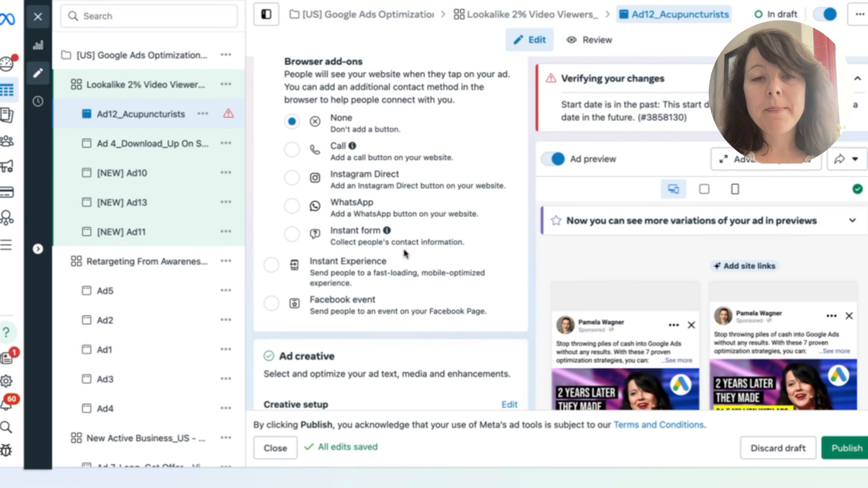
{"action": "scroll", "coordinate": [333, 178], "scroll_direction": "up", "scroll_amount": 2}
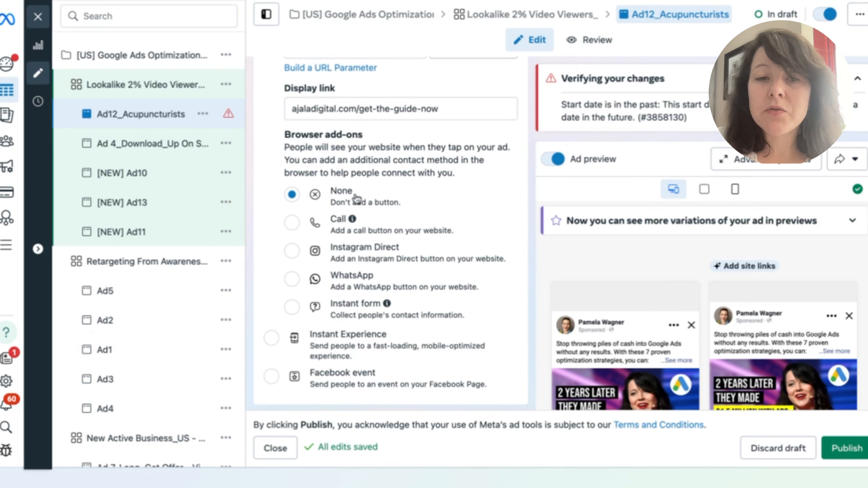
{"action": "scroll", "coordinate": [363, 203], "scroll_direction": "down", "scroll_amount": 2}
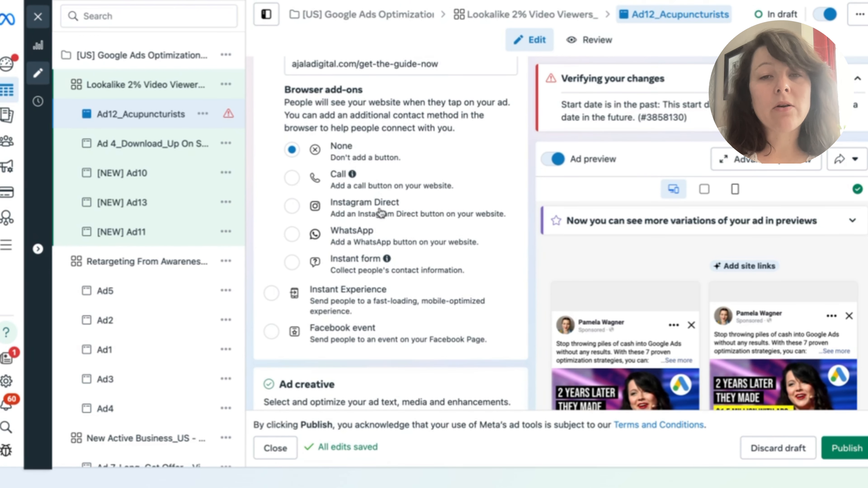
{"action": "left_click", "coordinate": [365, 205]}
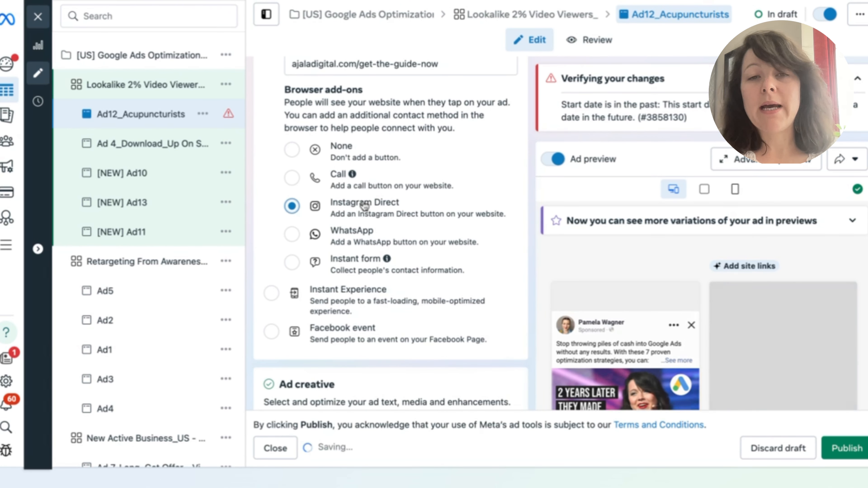
- Set the ad schedule's start date to Jul 31, 2025
{"action": "scroll", "coordinate": [475, 249], "scroll_direction": "down", "scroll_amount": 5}
{"action": "scroll", "coordinate": [476, 251], "scroll_direction": "down", "scroll_amount": 1}
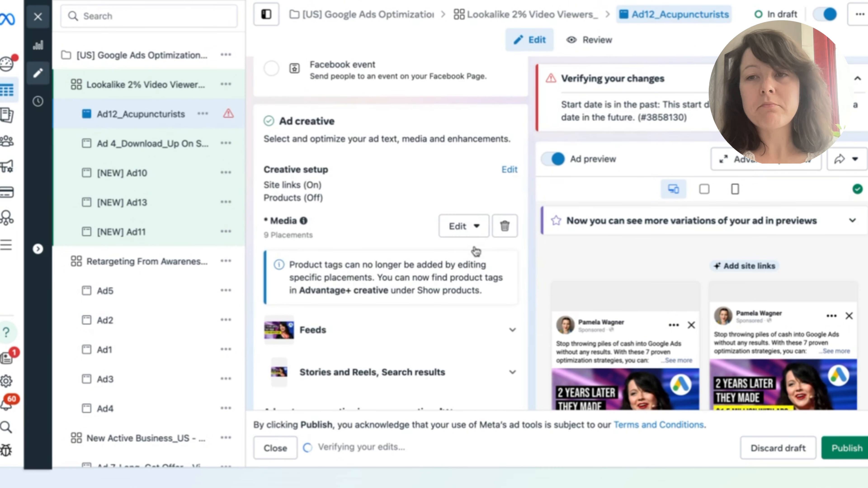
{"action": "scroll", "coordinate": [391, 255], "scroll_direction": "up", "scroll_amount": 10}
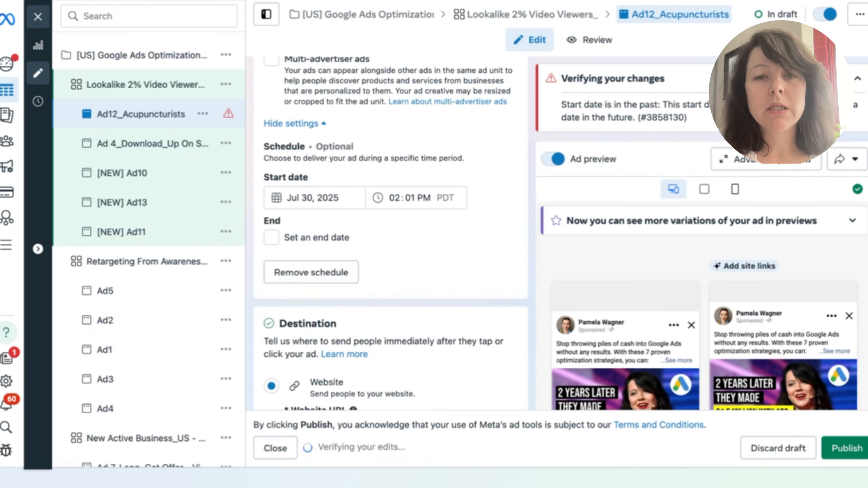
{"action": "left_click", "coordinate": [316, 195]}
{"action": "left_click", "coordinate": [366, 345]}
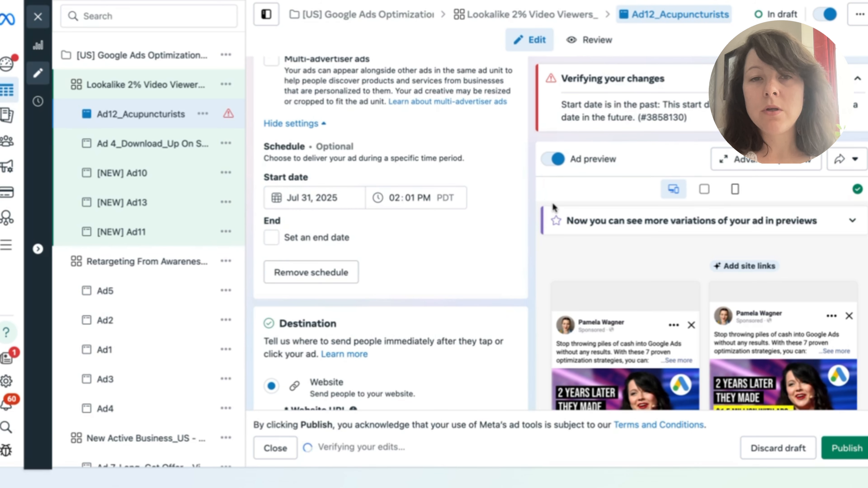
- Turn off site links in the ad's creative setup and save the change
{"action": "scroll", "coordinate": [553, 204], "scroll_direction": "down", "scroll_amount": 5}
{"action": "scroll", "coordinate": [485, 207], "scroll_direction": "down", "scroll_amount": 15}
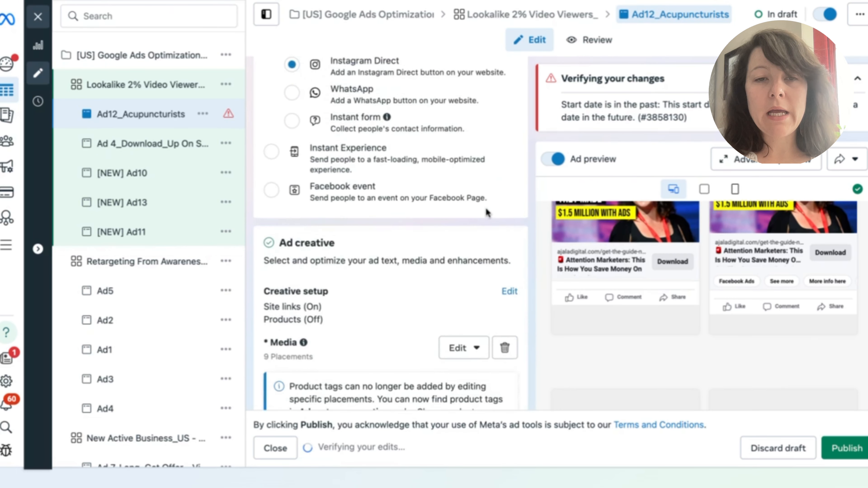
{"action": "scroll", "coordinate": [485, 206], "scroll_direction": "down", "scroll_amount": 8}
{"action": "scroll", "coordinate": [478, 176], "scroll_direction": "up", "scroll_amount": 4}
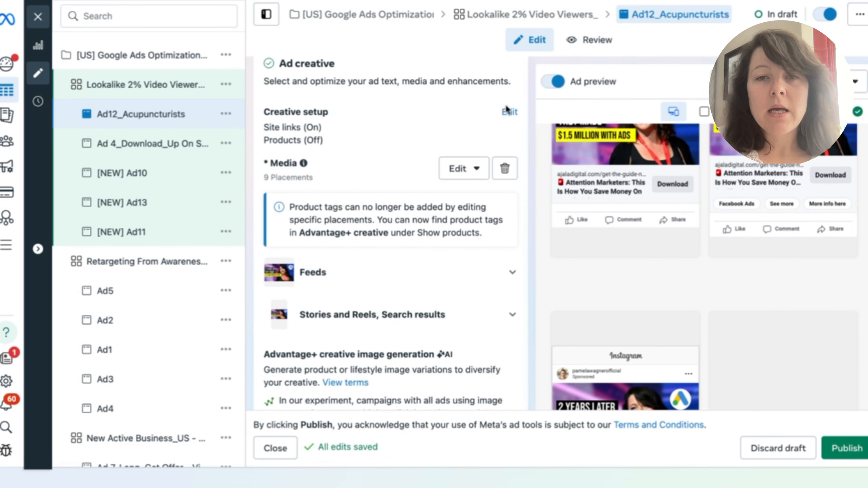
{"action": "left_click", "coordinate": [510, 112]}
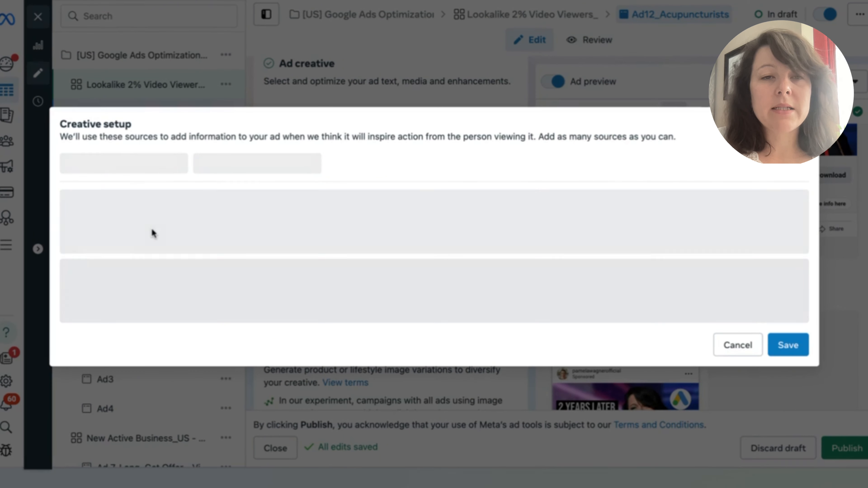
{"action": "scroll", "coordinate": [517, 209], "scroll_direction": "up", "scroll_amount": 8}
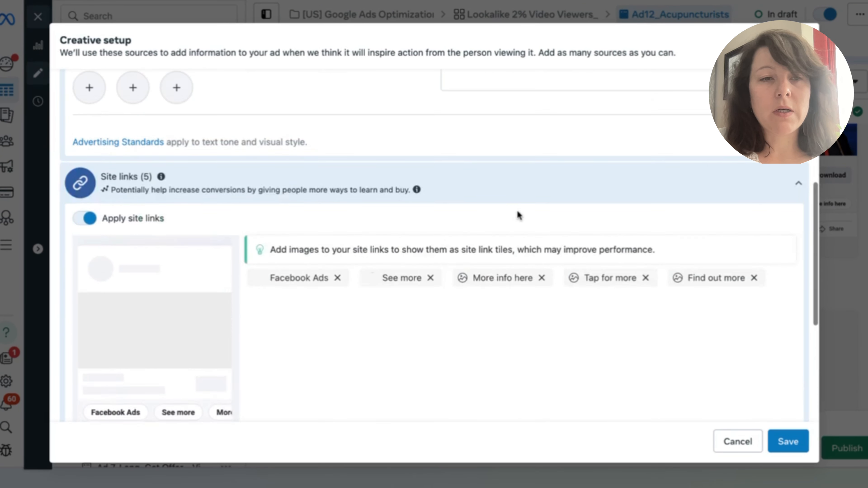
{"action": "scroll", "coordinate": [609, 231], "scroll_direction": "down", "scroll_amount": 8}
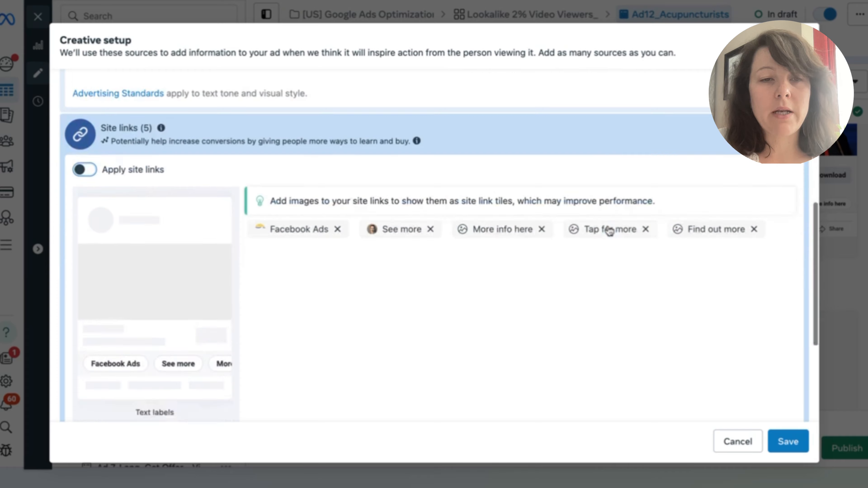
{"action": "left_click", "coordinate": [788, 441]}
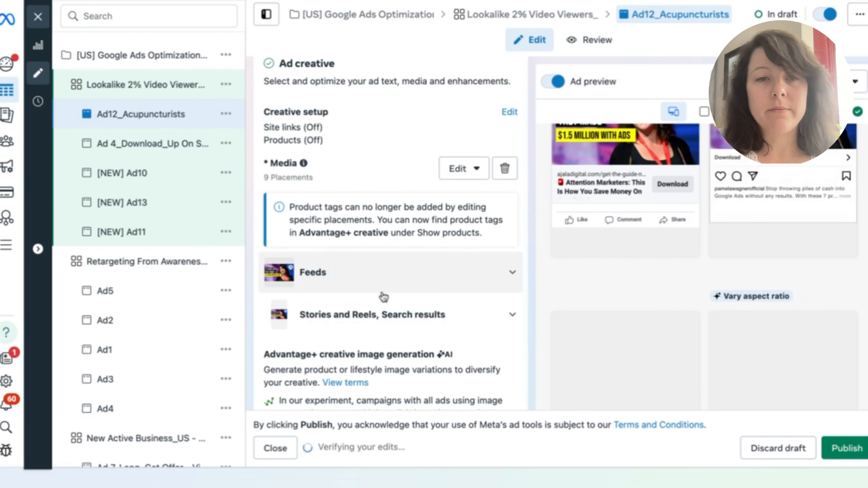
- Add the missing "a" to the guide link closing the primary text so it ends in "google-ads-optimization-guide-sa"
{"action": "scroll", "coordinate": [382, 295], "scroll_direction": "down", "scroll_amount": 6}
{"action": "scroll", "coordinate": [383, 295], "scroll_direction": "down", "scroll_amount": 7}
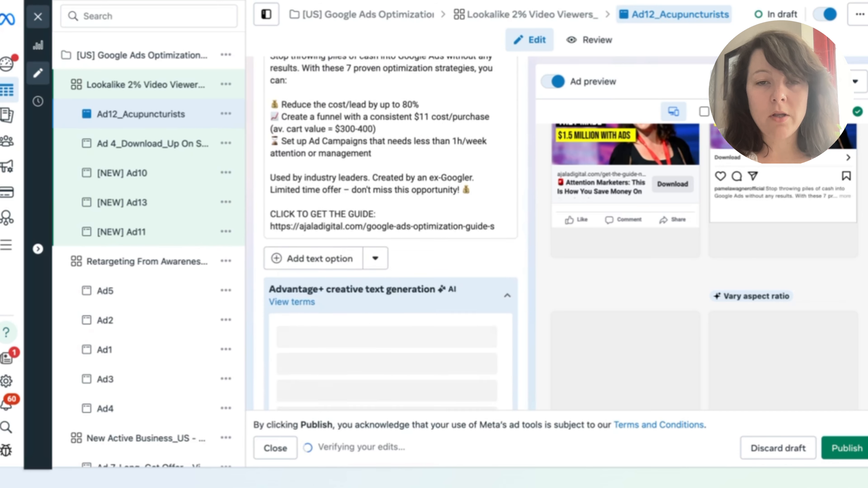
{"action": "scroll", "coordinate": [360, 134], "scroll_direction": "up", "scroll_amount": 2}
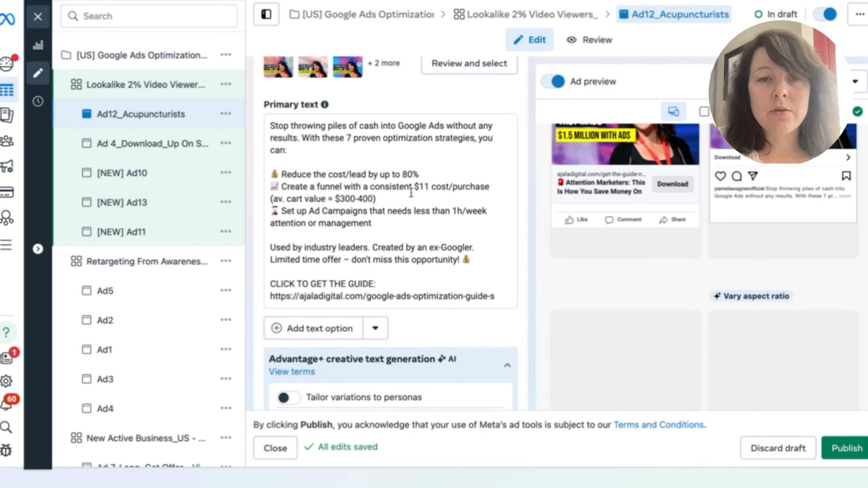
{"action": "left_click", "coordinate": [318, 160]}
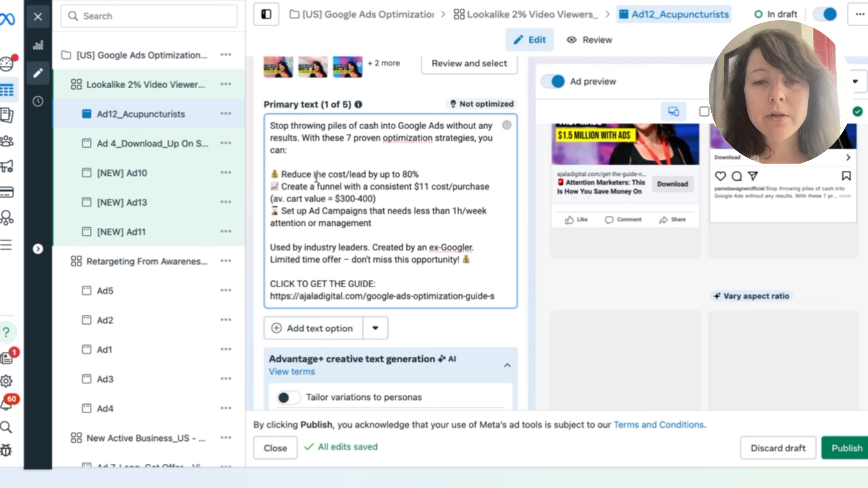
{"action": "scroll", "coordinate": [440, 276], "scroll_direction": "down", "scroll_amount": 1}
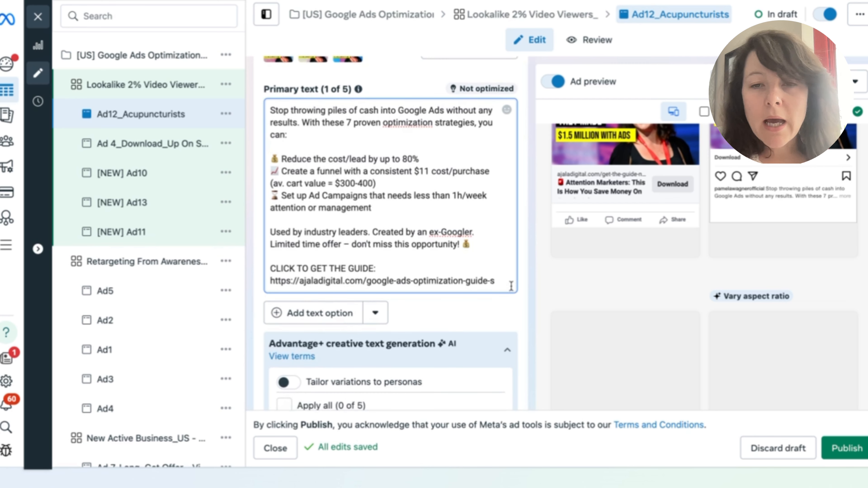
{"action": "left_click_drag", "start_coordinate": [249, 275], "coordinate": [276, 275]}
{"action": "left_click", "coordinate": [272, 276]}
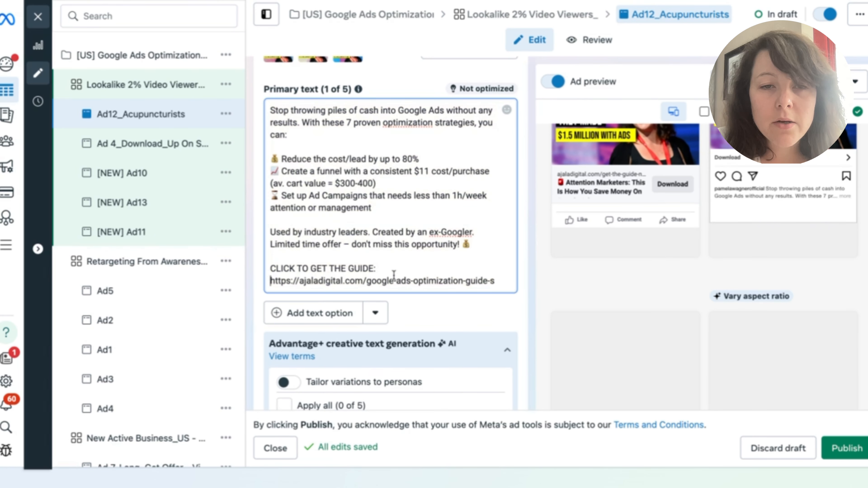
{"action": "type", "text": "a"}
- Replace "Marketers" in the ad headline with "Acupuncturists"
{"action": "scroll", "coordinate": [490, 323], "scroll_direction": "down", "scroll_amount": 5}
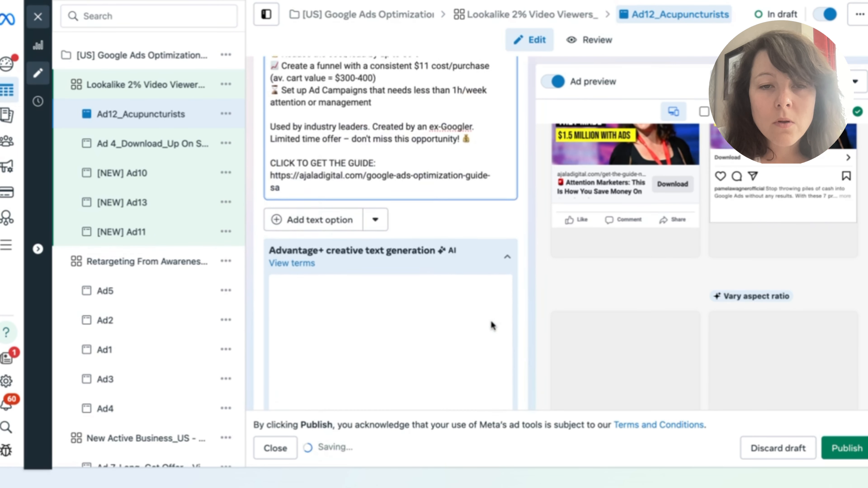
{"action": "scroll", "coordinate": [511, 301], "scroll_direction": "down", "scroll_amount": 5}
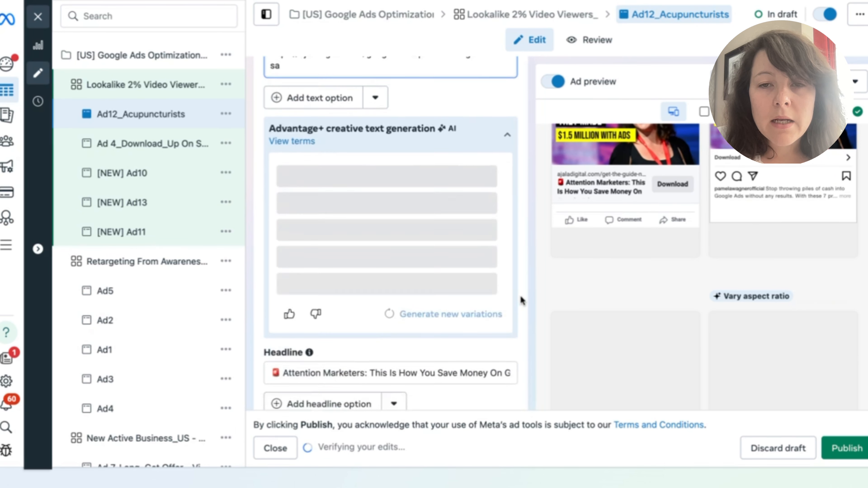
{"action": "left_click", "coordinate": [362, 185]}
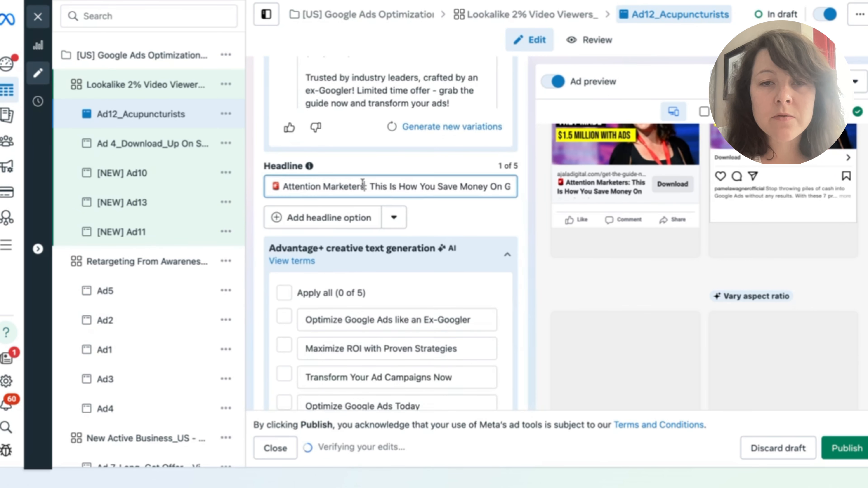
{"action": "type", "text": "Acupunctr"}
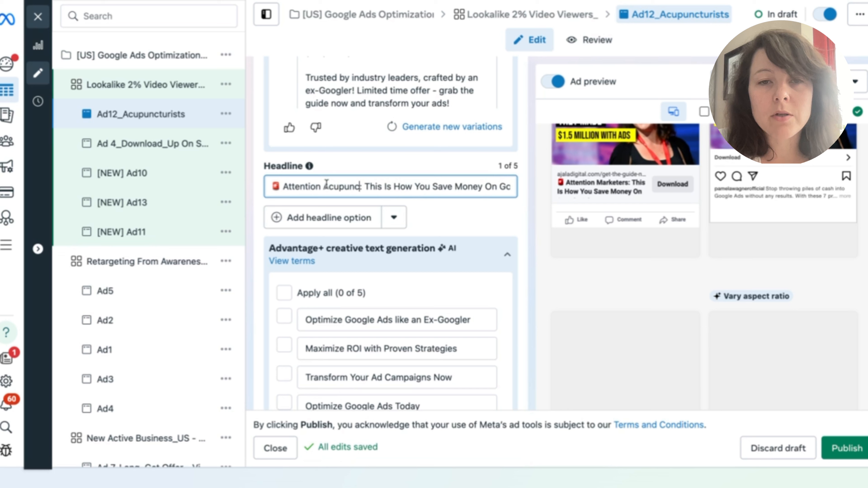
{"action": "type", "text": "rists"}
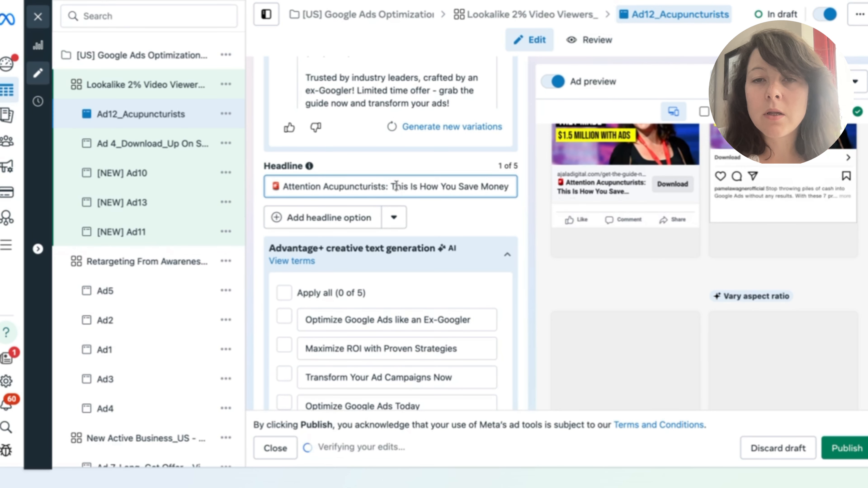
- Check the full headline of the Acupuncturists ad and change its call to action to "Get offer"
{"action": "left_click_drag", "start_coordinate": [396, 187], "coordinate": [516, 197]}
{"action": "left_click", "coordinate": [454, 184]}
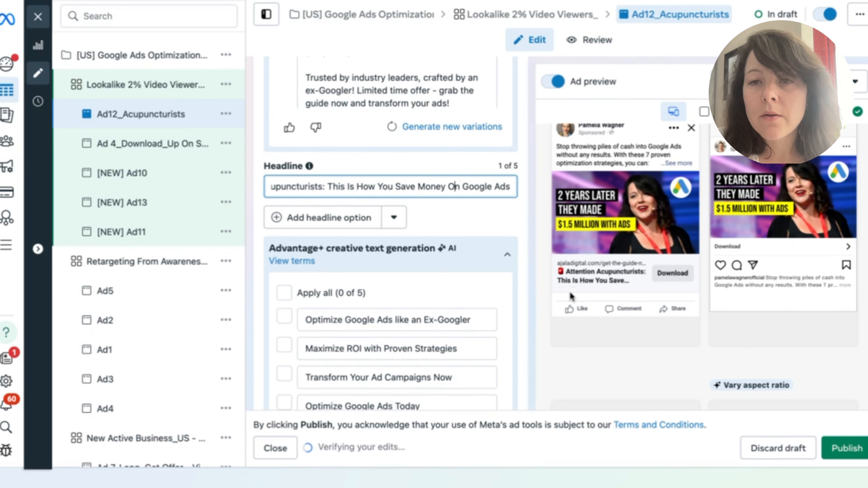
{"action": "scroll", "coordinate": [460, 297], "scroll_direction": "down", "scroll_amount": 3}
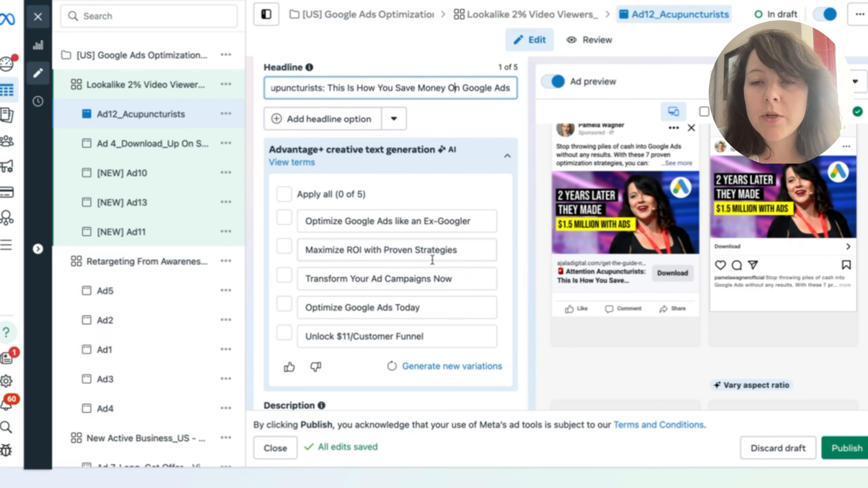
{"action": "scroll", "coordinate": [433, 260], "scroll_direction": "down", "scroll_amount": 3}
{"action": "scroll", "coordinate": [431, 259], "scroll_direction": "down", "scroll_amount": 2}
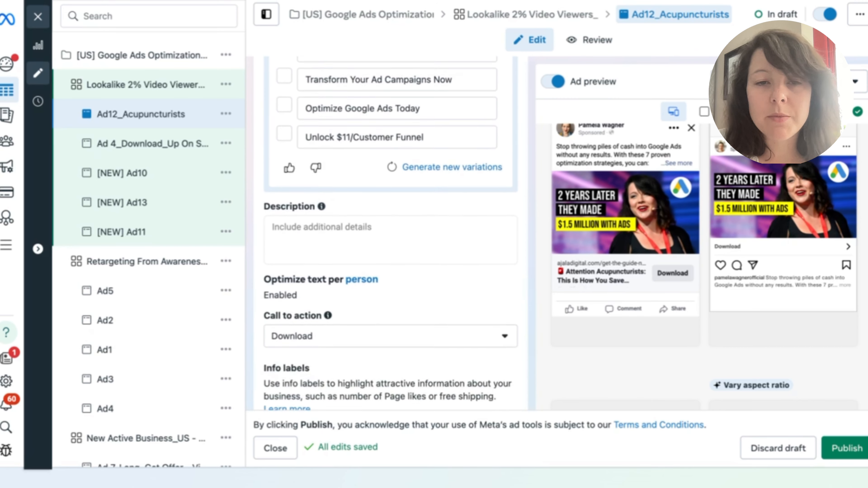
{"action": "scroll", "coordinate": [393, 246], "scroll_direction": "down", "scroll_amount": 3}
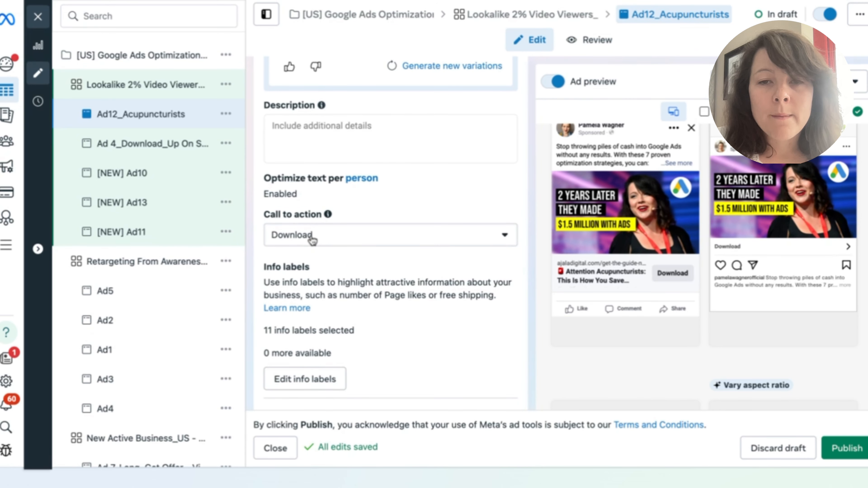
{"action": "left_click", "coordinate": [312, 240]}
{"action": "scroll", "coordinate": [415, 333], "scroll_direction": "down", "scroll_amount": 3}
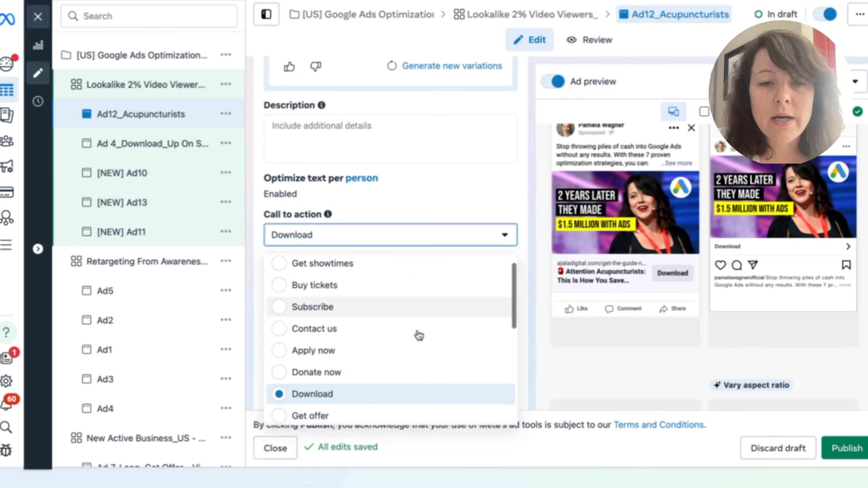
{"action": "scroll", "coordinate": [417, 335], "scroll_direction": "down", "scroll_amount": 2}
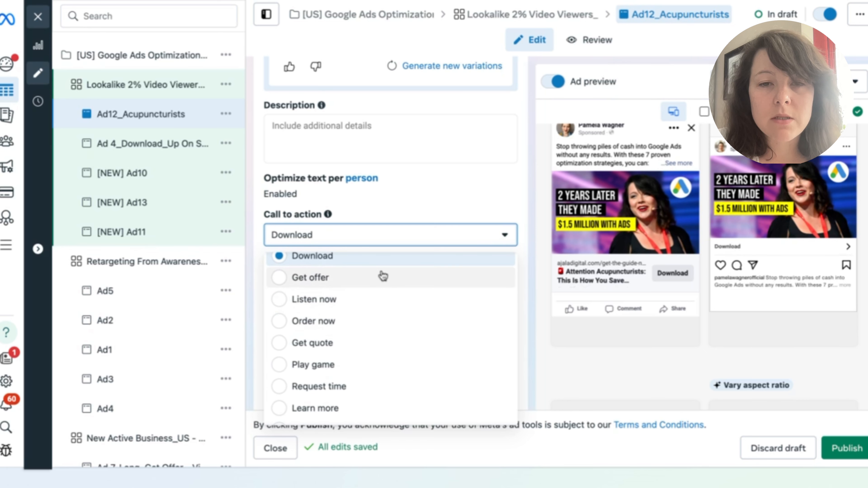
{"action": "scroll", "coordinate": [382, 280], "scroll_direction": "down", "scroll_amount": 3}
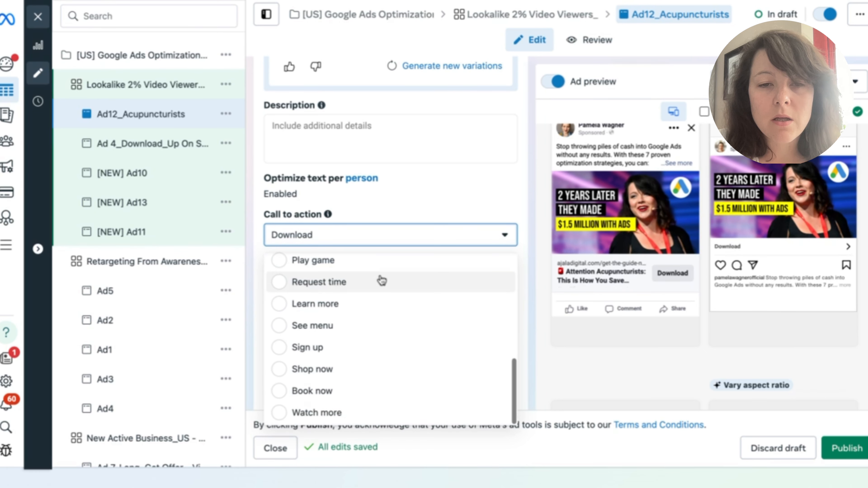
{"action": "scroll", "coordinate": [382, 280], "scroll_direction": "up", "scroll_amount": 3}
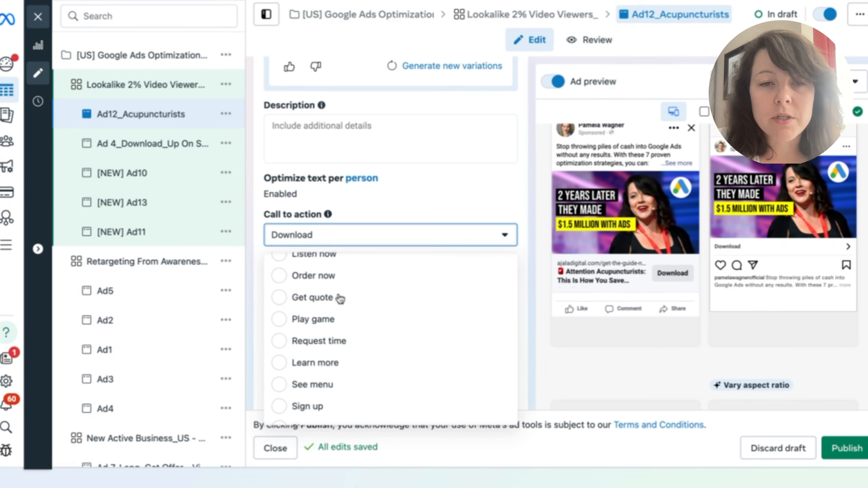
{"action": "scroll", "coordinate": [340, 305], "scroll_direction": "up", "scroll_amount": 4}
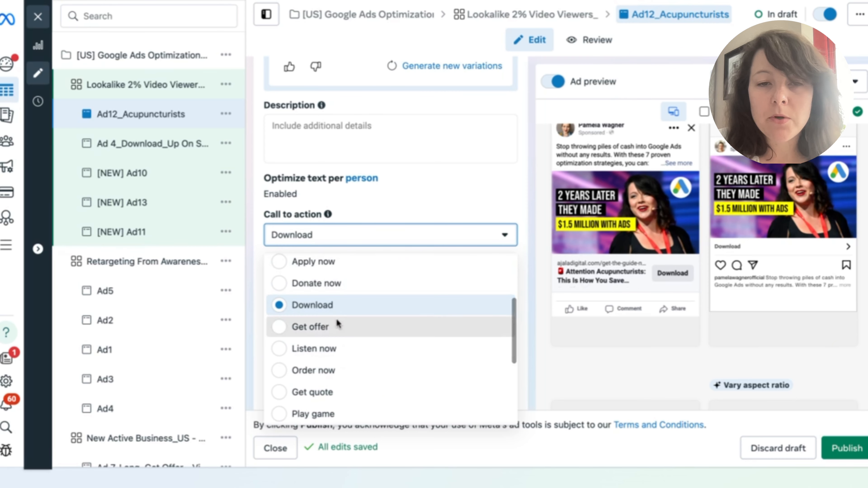
{"action": "left_click", "coordinate": [336, 327]}
- Turn off Add overlays, Text improvements, Enhance CTA and Flex media in the ad's Advantage+ creative enhancements and save
{"action": "scroll", "coordinate": [491, 295], "scroll_direction": "down", "scroll_amount": 5}
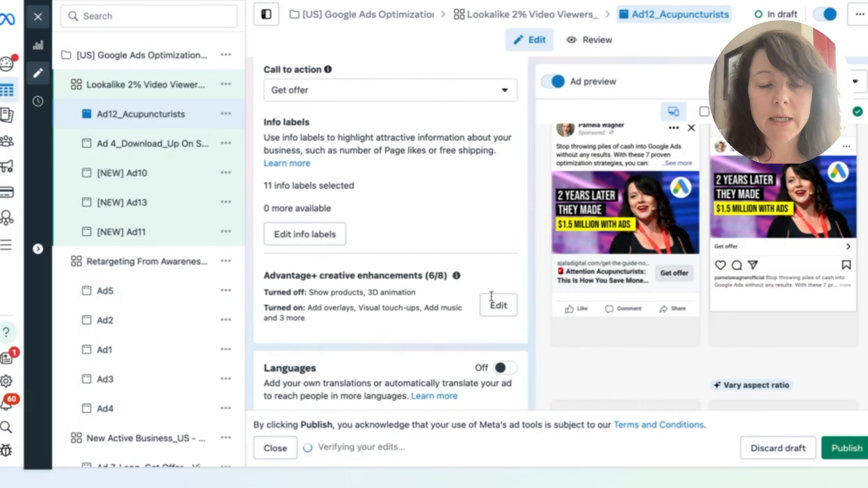
{"action": "scroll", "coordinate": [491, 295], "scroll_direction": "down", "scroll_amount": 1}
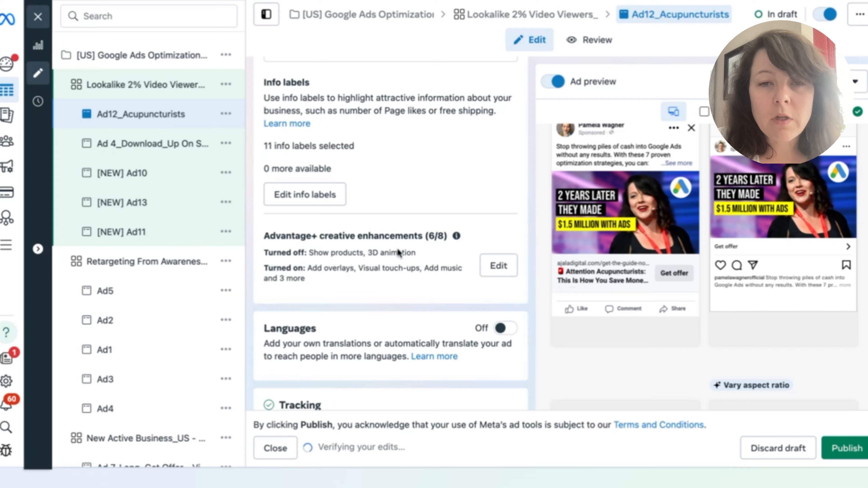
{"action": "left_click", "coordinate": [489, 265]}
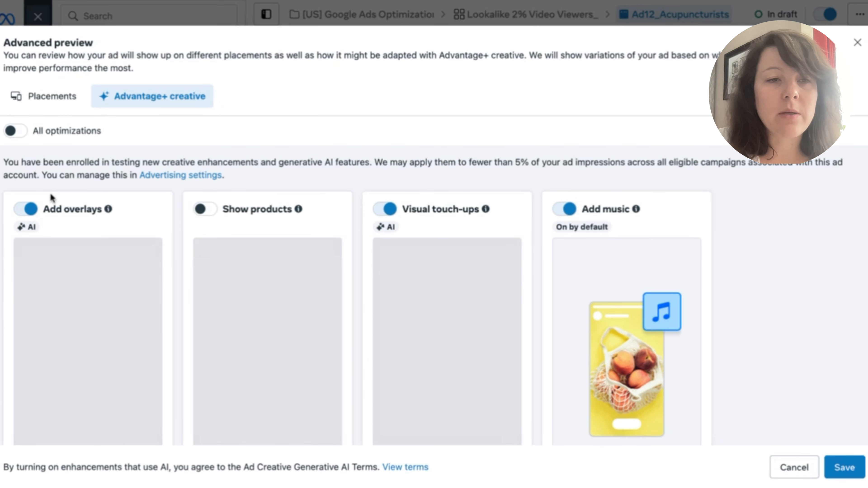
{"action": "left_click", "coordinate": [25, 208]}
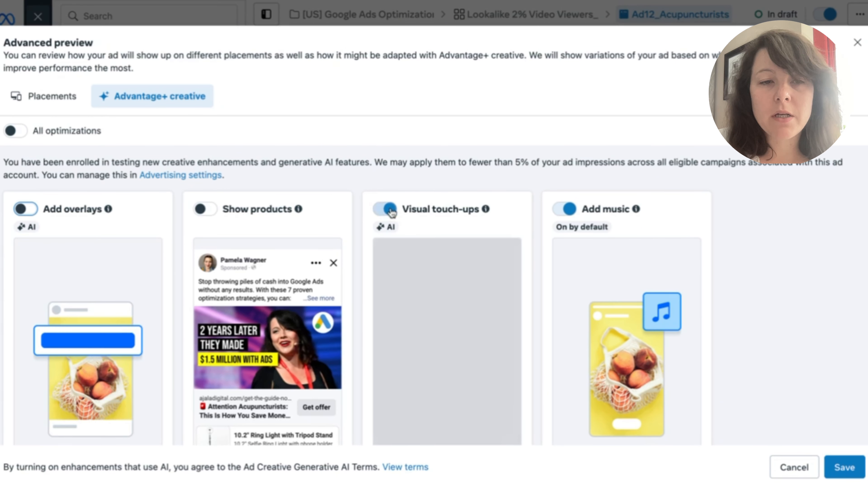
{"action": "scroll", "coordinate": [568, 217], "scroll_direction": "down", "scroll_amount": 10}
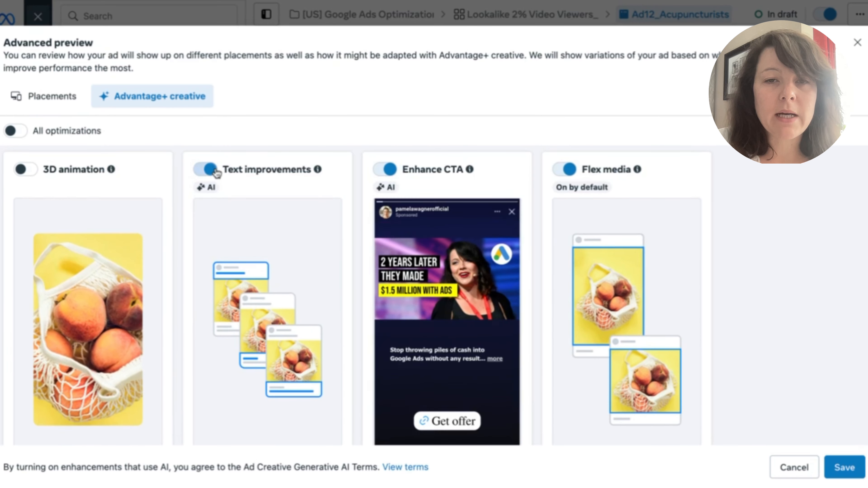
{"action": "left_click", "coordinate": [206, 169]}
{"action": "left_click", "coordinate": [395, 173]}
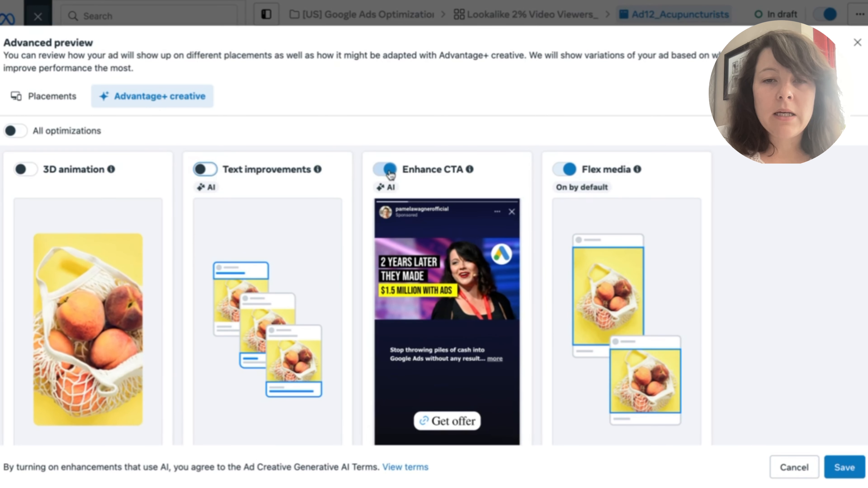
{"action": "left_click", "coordinate": [570, 170]}
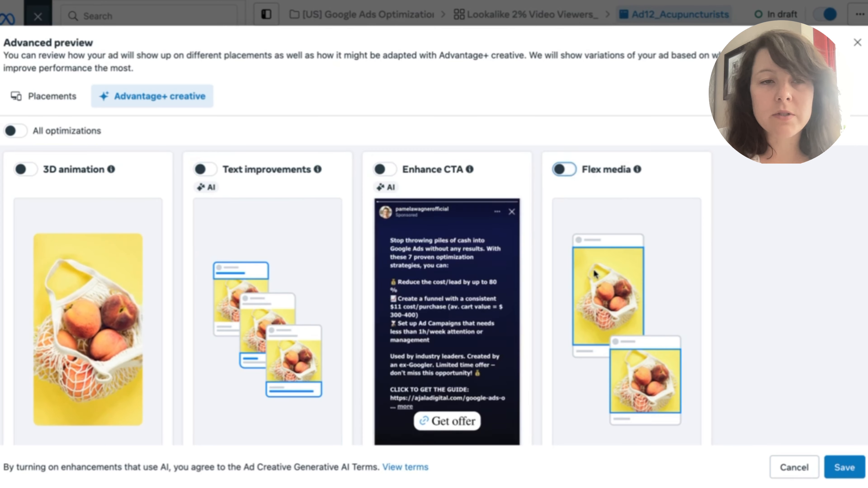
{"action": "scroll", "coordinate": [593, 268], "scroll_direction": "down", "scroll_amount": 5}
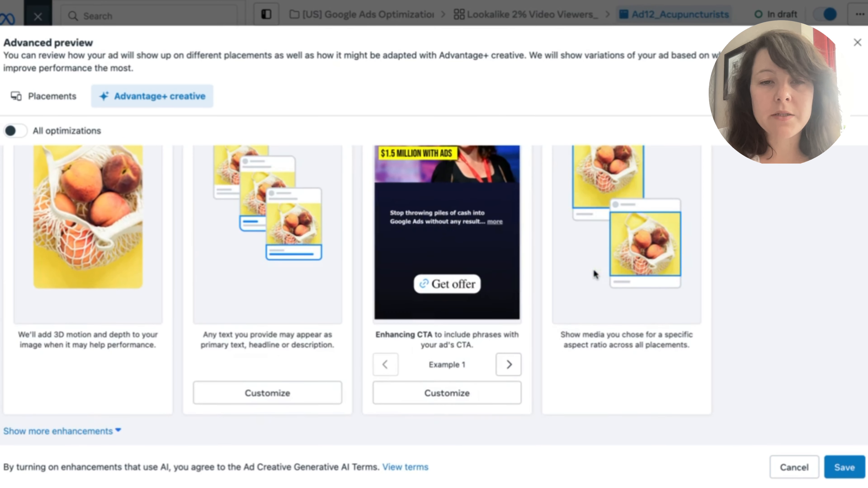
{"action": "left_click", "coordinate": [842, 475]}
- Open the Ad 4_Download_Up On Stage ad and check its creative setup, browser add-on and full website URL
{"action": "scroll", "coordinate": [364, 308], "scroll_direction": "down", "scroll_amount": 8}
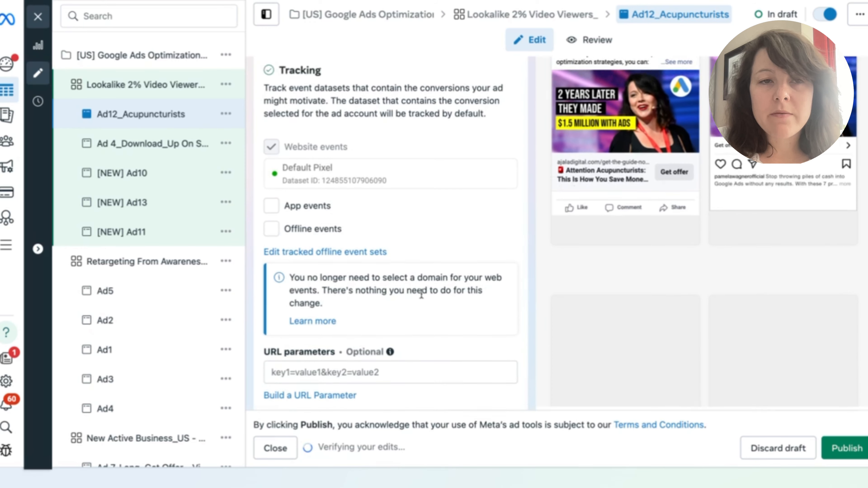
{"action": "scroll", "coordinate": [421, 292], "scroll_direction": "up", "scroll_amount": 10}
{"action": "scroll", "coordinate": [421, 294], "scroll_direction": "up", "scroll_amount": 10}
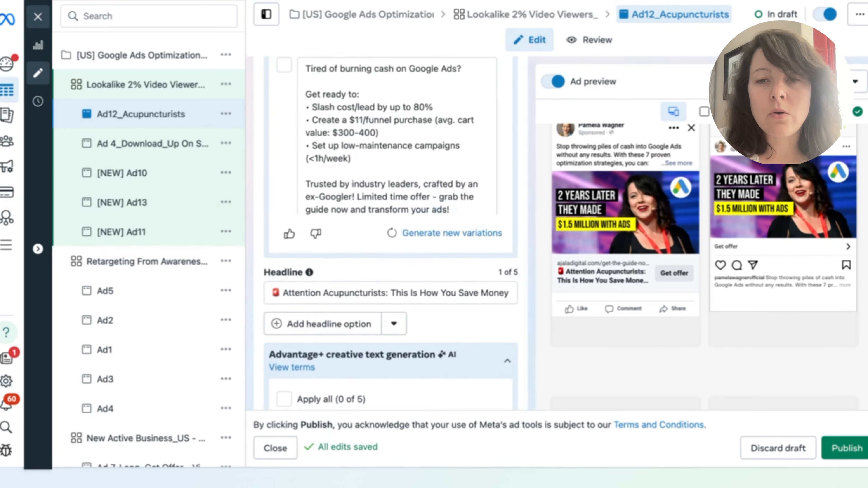
{"action": "scroll", "coordinate": [389, 240], "scroll_direction": "up", "scroll_amount": 3}
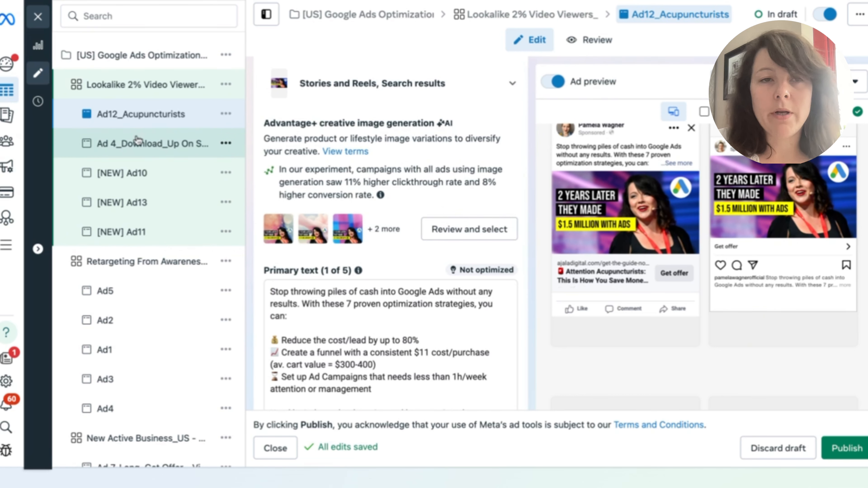
{"action": "left_click", "coordinate": [157, 151]}
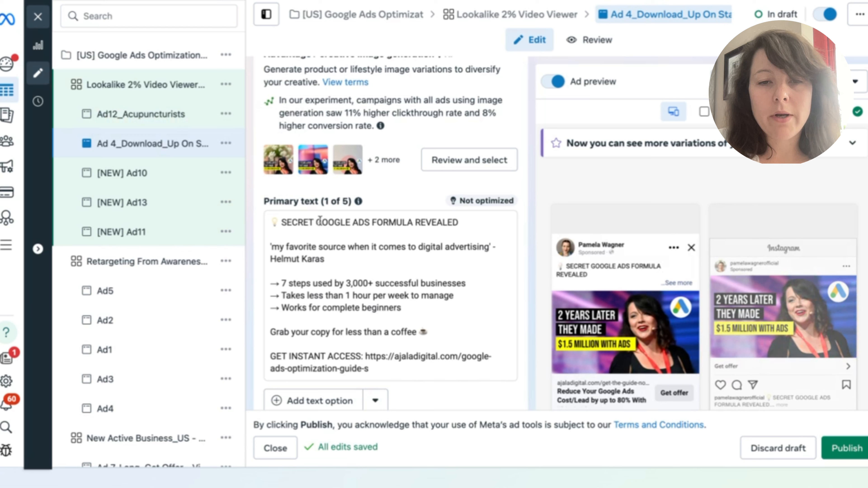
{"action": "scroll", "coordinate": [365, 287], "scroll_direction": "up", "scroll_amount": 9}
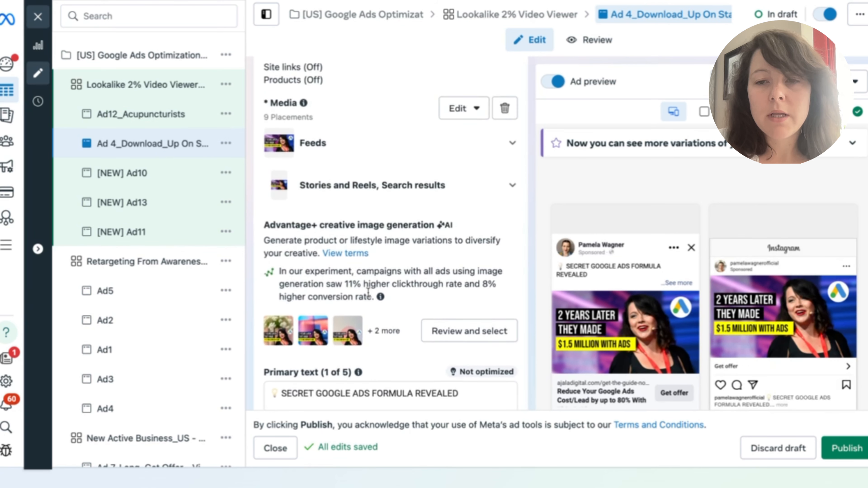
{"action": "scroll", "coordinate": [390, 239], "scroll_direction": "up", "scroll_amount": 4}
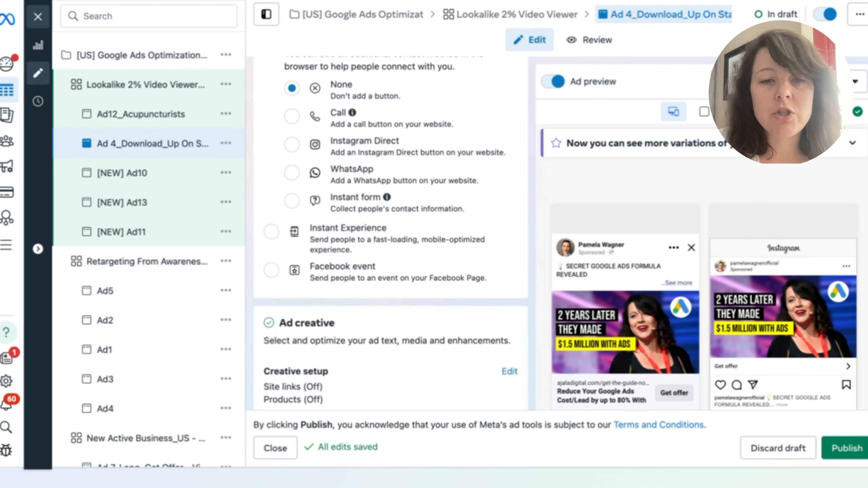
{"action": "scroll", "coordinate": [389, 239], "scroll_direction": "down", "scroll_amount": 3}
{"action": "scroll", "coordinate": [510, 233], "scroll_direction": "up", "scroll_amount": 10}
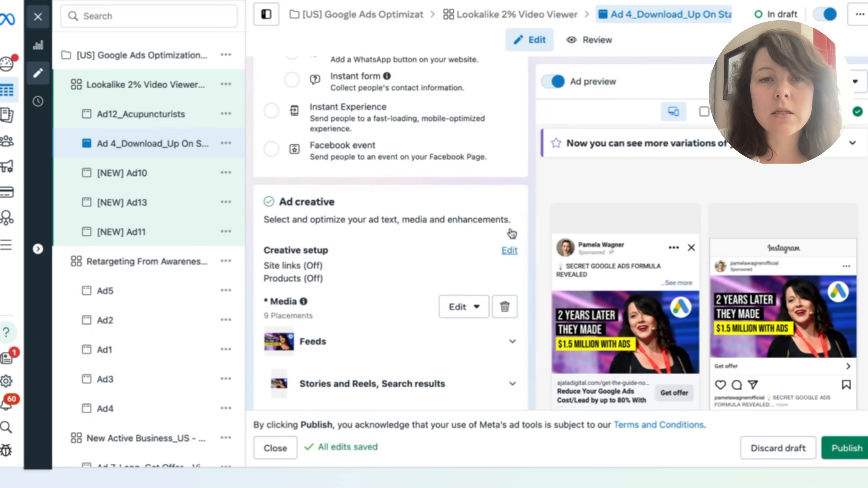
{"action": "scroll", "coordinate": [334, 245], "scroll_direction": "up", "scroll_amount": 1}
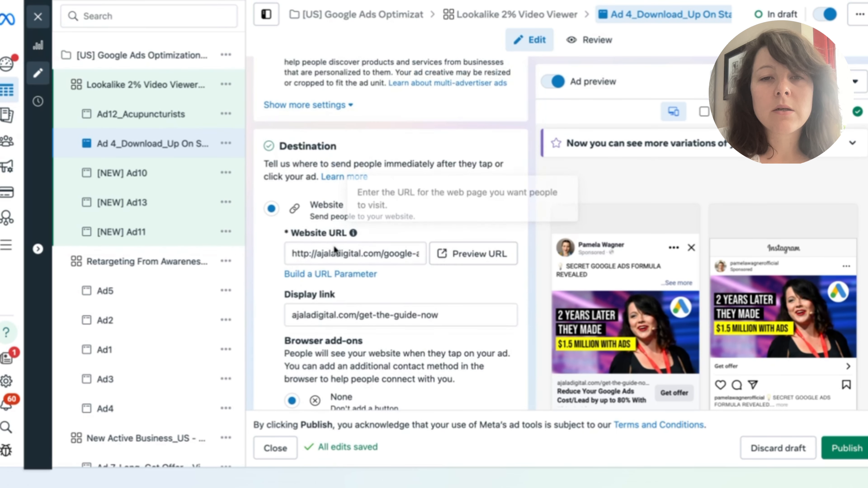
{"action": "left_click_drag", "start_coordinate": [333, 245], "coordinate": [443, 264]}
{"action": "left_click", "coordinate": [392, 252]}
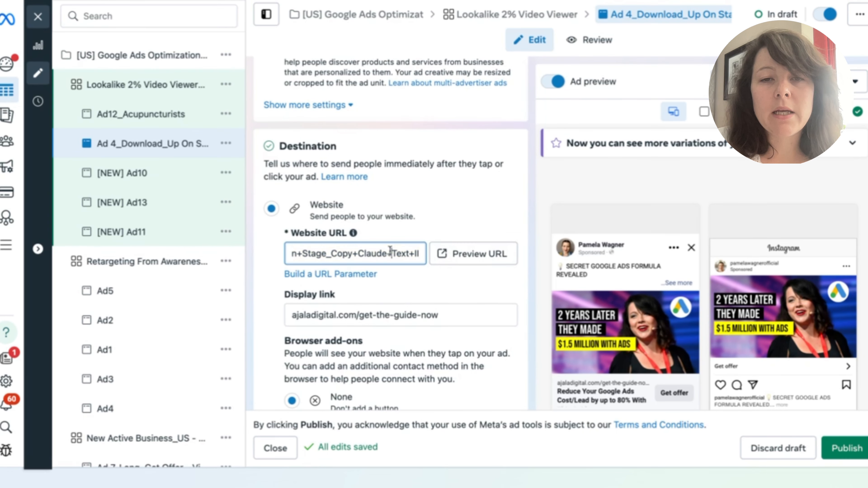
{"action": "left_click_drag", "start_coordinate": [391, 251], "coordinate": [287, 263]}
{"action": "left_click", "coordinate": [390, 250]}
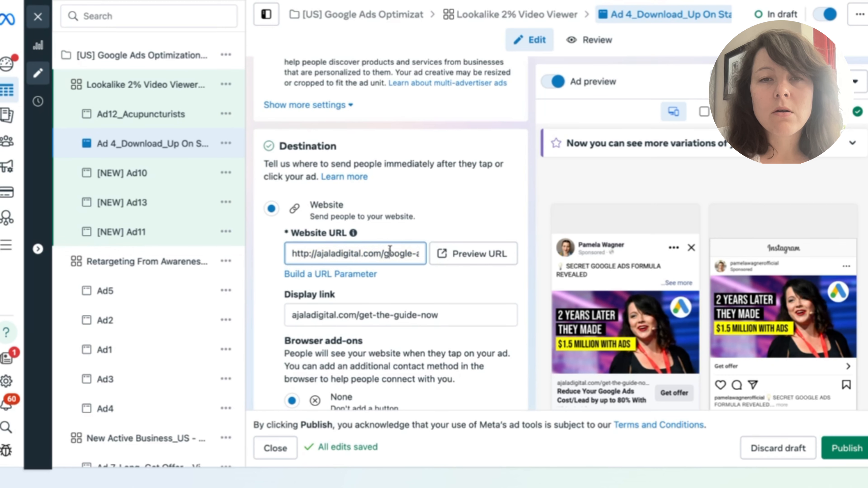
- Insert "FOR JUST $7" after "GET INSTANT ACCESS" in Ad 4's primary text, before the colon and guide link
{"action": "scroll", "coordinate": [390, 250], "scroll_direction": "up", "scroll_amount": 10}
{"action": "scroll", "coordinate": [390, 250], "scroll_direction": "up", "scroll_amount": 10}
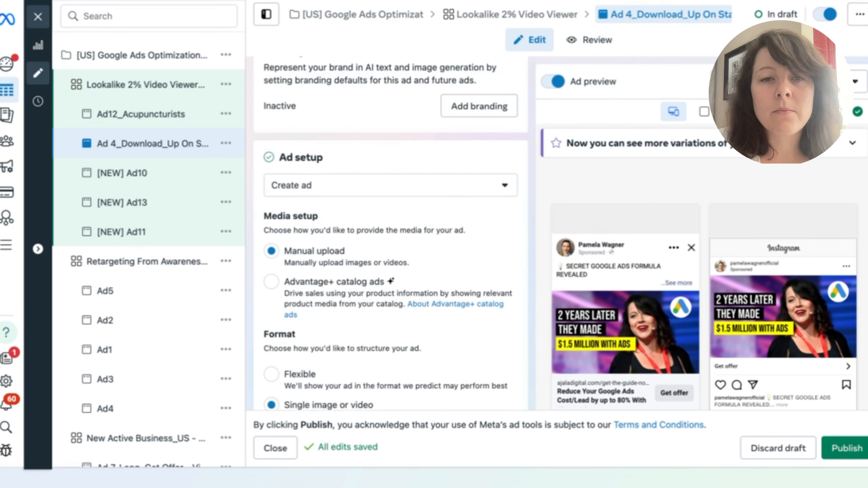
{"action": "scroll", "coordinate": [390, 250], "scroll_direction": "up", "scroll_amount": 3}
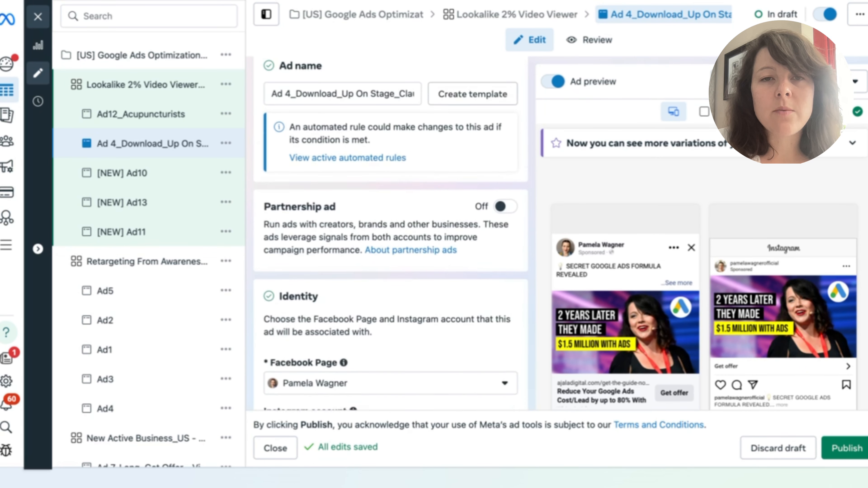
{"action": "scroll", "coordinate": [390, 250], "scroll_direction": "down", "scroll_amount": 10}
{"action": "scroll", "coordinate": [390, 250], "scroll_direction": "down", "scroll_amount": 8}
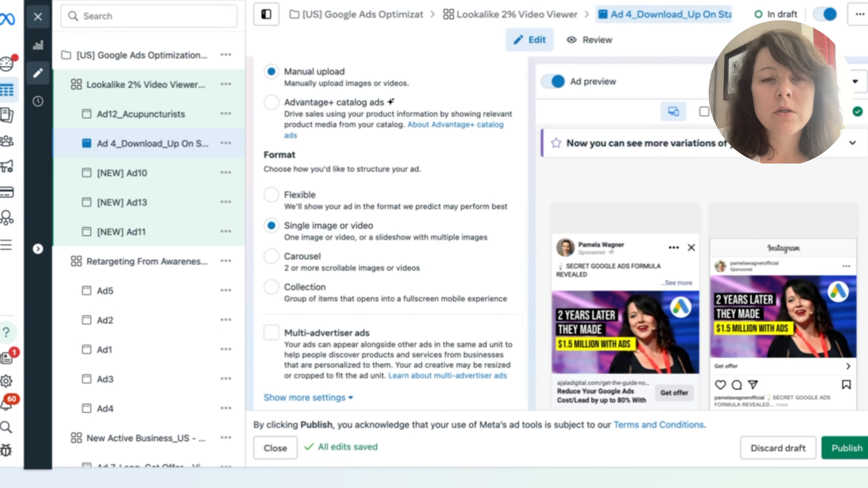
{"action": "scroll", "coordinate": [390, 250], "scroll_direction": "down", "scroll_amount": 15}
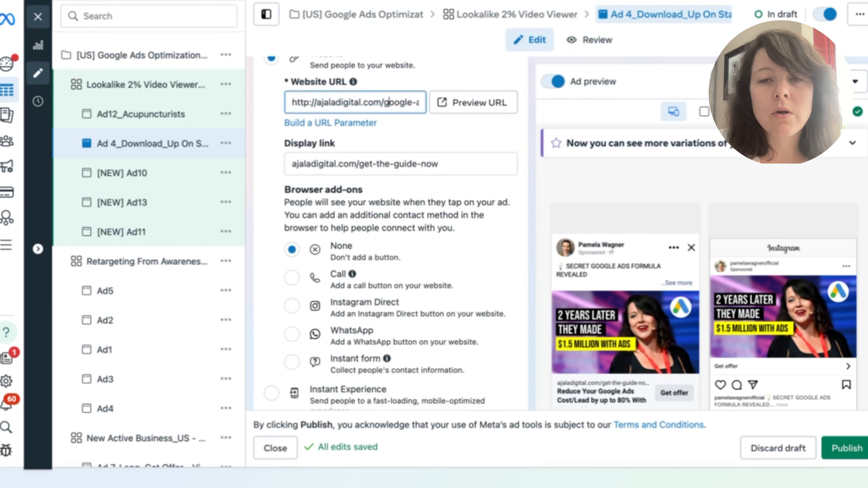
{"action": "scroll", "coordinate": [390, 250], "scroll_direction": "down", "scroll_amount": 12}
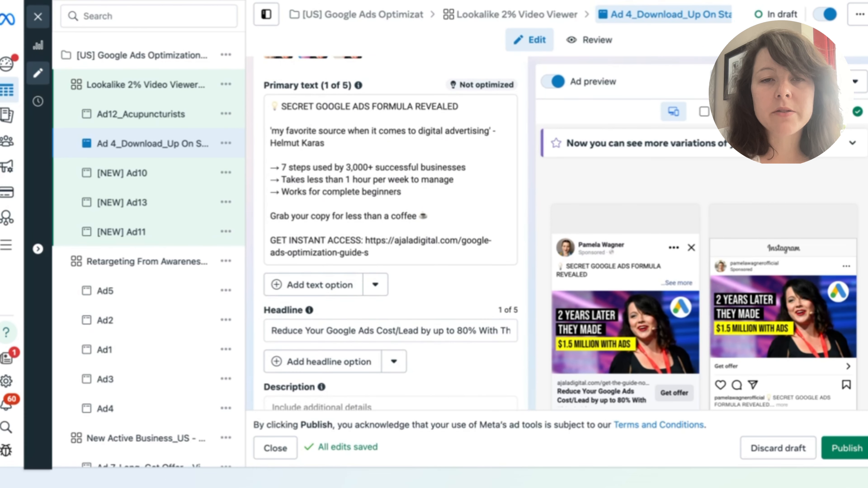
{"action": "left_click", "coordinate": [363, 241]}
{"action": "type", "text": "FOR JUST"}
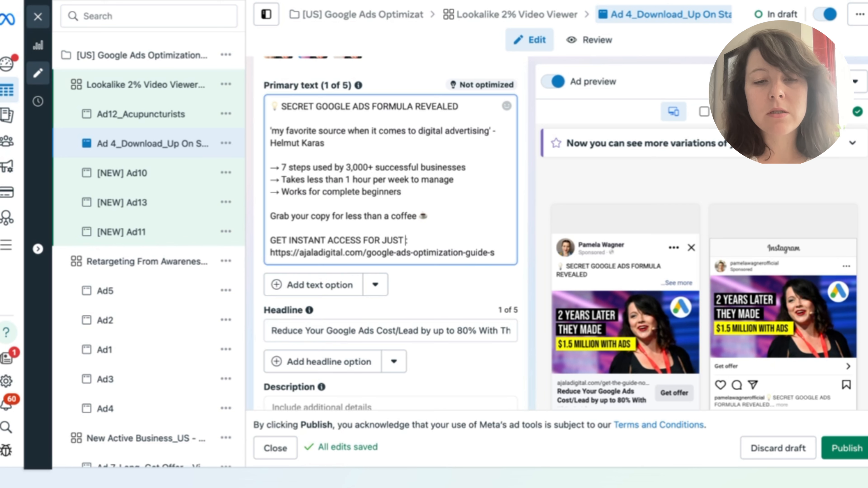
{"action": "type", "text": " $7: https:/"}
{"action": "key", "text": "BackSpace"}
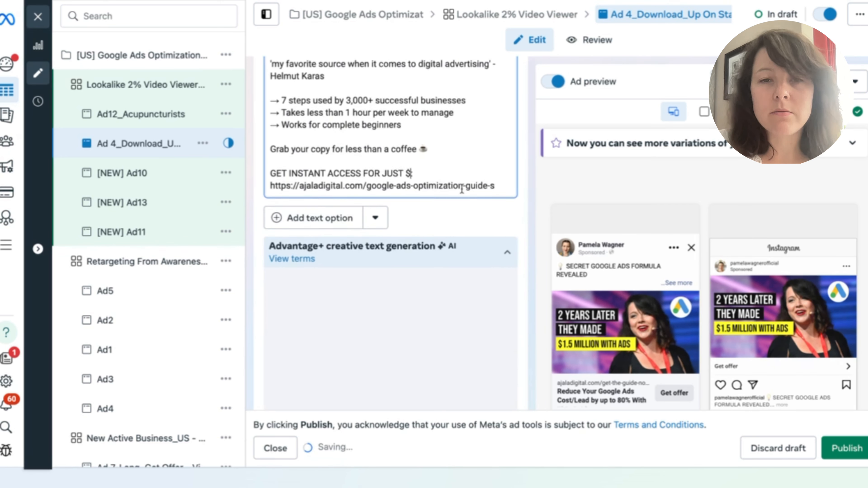
{"action": "type", "text": "7"}
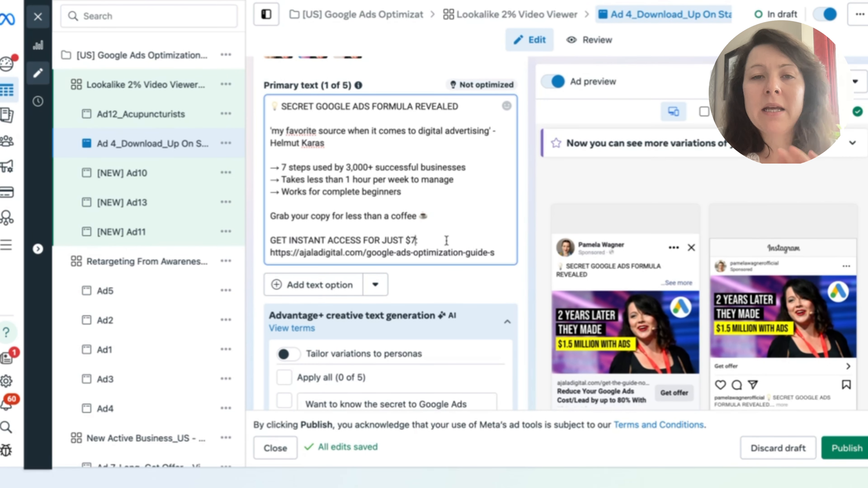
- Turn off Visual touch-ups, Add music and Add overlays in Ad 4's Advantage+ creative enhancements
{"action": "scroll", "coordinate": [446, 240], "scroll_direction": "down", "scroll_amount": 10}
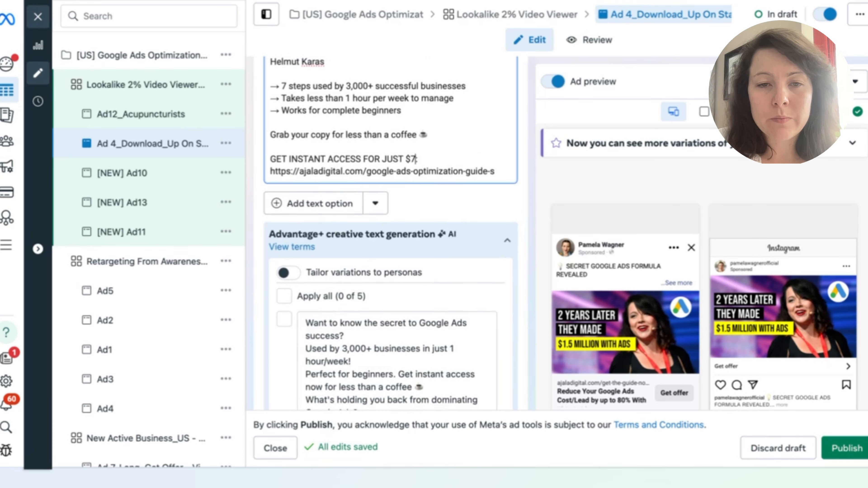
{"action": "scroll", "coordinate": [497, 299], "scroll_direction": "down", "scroll_amount": 4}
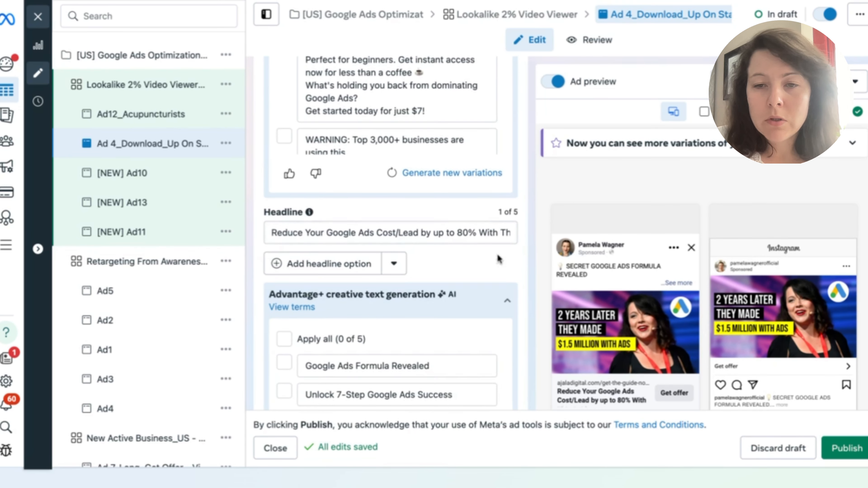
{"action": "scroll", "coordinate": [527, 316], "scroll_direction": "down", "scroll_amount": 1}
{"action": "scroll", "coordinate": [602, 338], "scroll_direction": "down", "scroll_amount": 5}
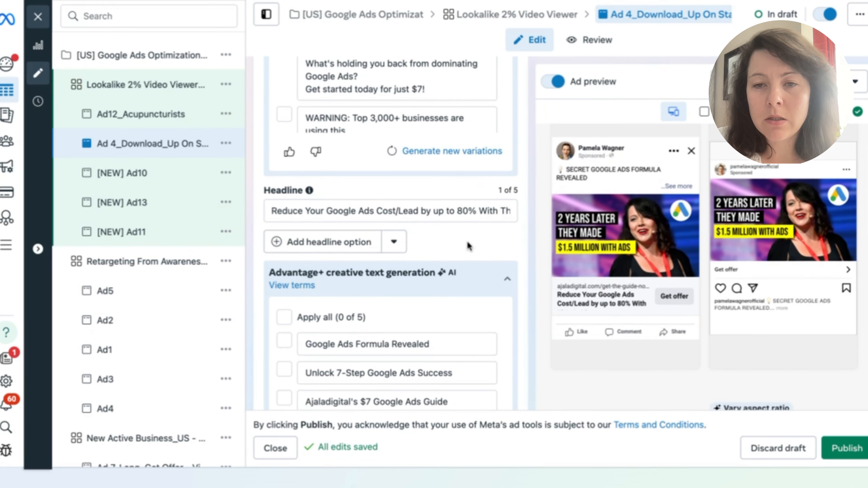
{"action": "scroll", "coordinate": [468, 246], "scroll_direction": "down", "scroll_amount": 15}
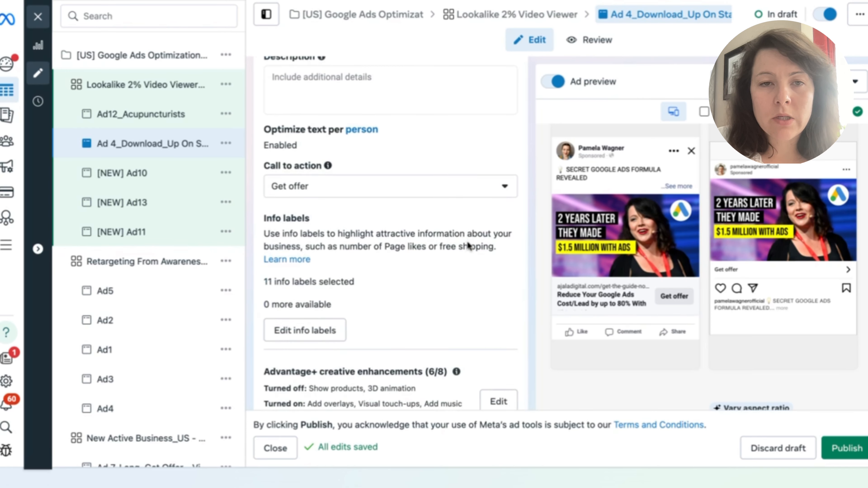
{"action": "scroll", "coordinate": [499, 270], "scroll_direction": "down", "scroll_amount": 5}
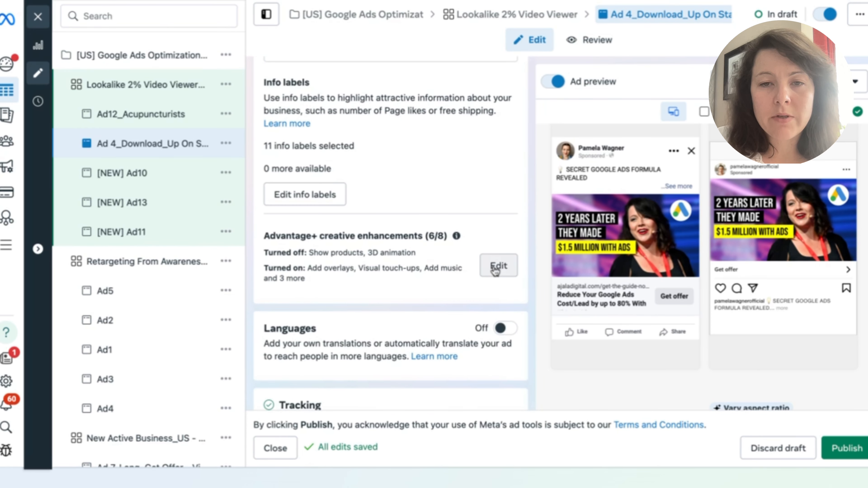
{"action": "left_click", "coordinate": [499, 266]}
{"action": "left_click", "coordinate": [385, 210]}
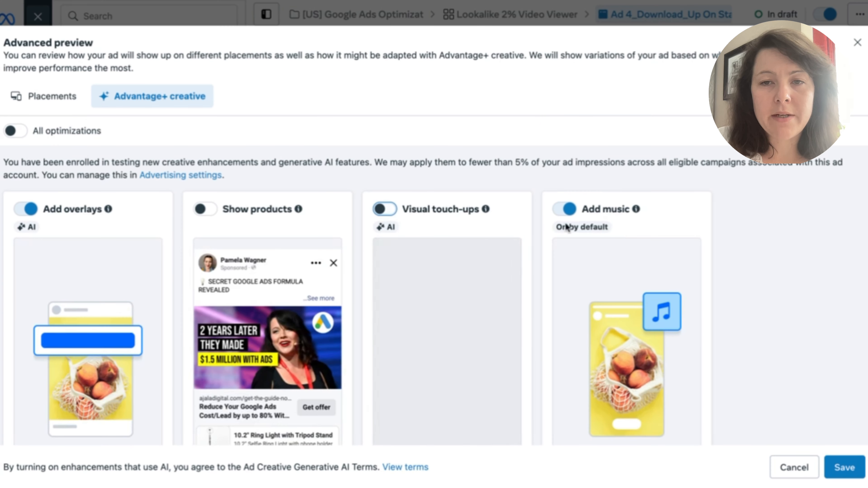
{"action": "left_click", "coordinate": [569, 209]}
{"action": "left_click", "coordinate": [27, 209]}
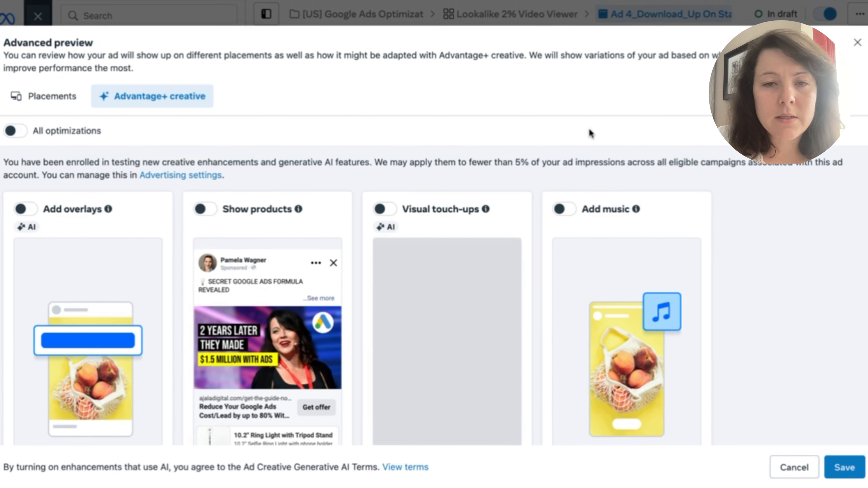
- Turn off Text improvements, Enhance CTA and Flex media for Ad 4 and save the creative enhancements
{"action": "scroll", "coordinate": [424, 173], "scroll_direction": "down", "scroll_amount": 10}
{"action": "scroll", "coordinate": [267, 187], "scroll_direction": "up", "scroll_amount": 3}
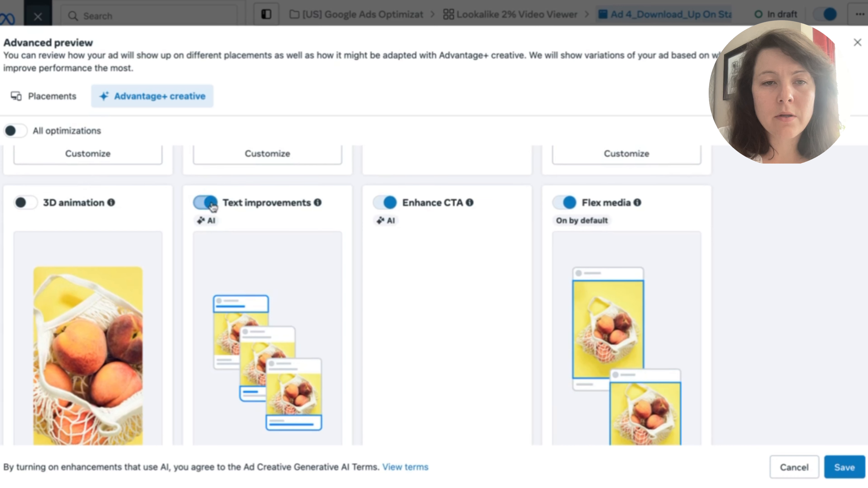
{"action": "left_click", "coordinate": [204, 202]}
{"action": "left_click", "coordinate": [387, 205]}
{"action": "left_click", "coordinate": [564, 203]}
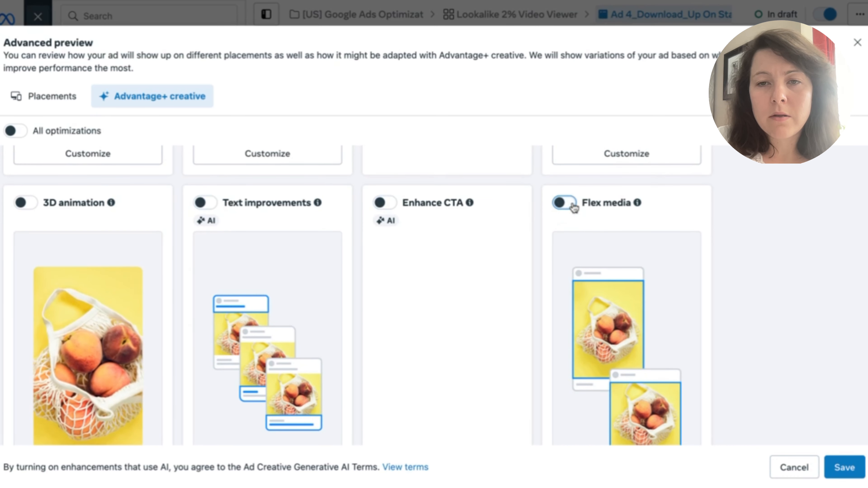
{"action": "left_click", "coordinate": [850, 469]}
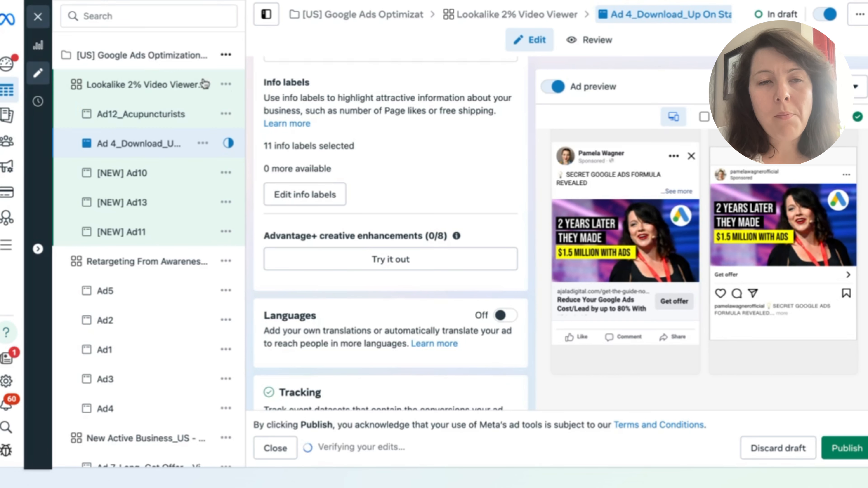
- Publish the Ad12_Acupuncturists draft and the Ad 4_Download_Up On Stage draft one after the other
{"action": "left_click", "coordinate": [158, 128]}
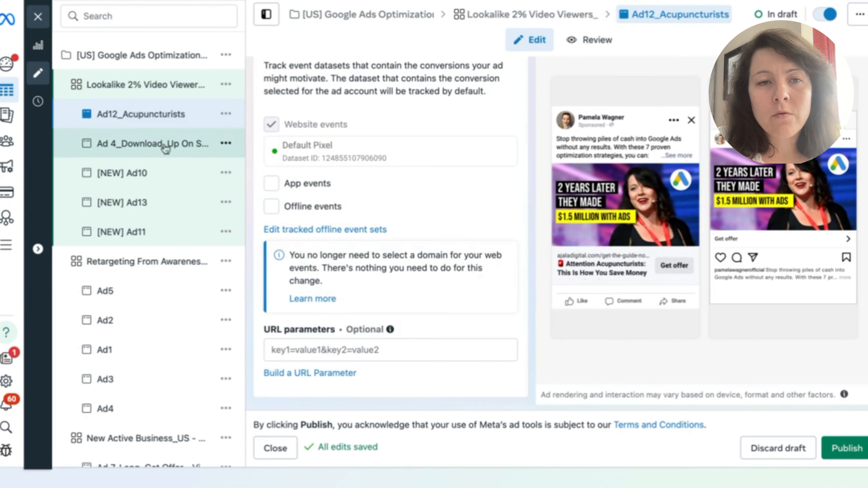
{"action": "left_click", "coordinate": [844, 449]}
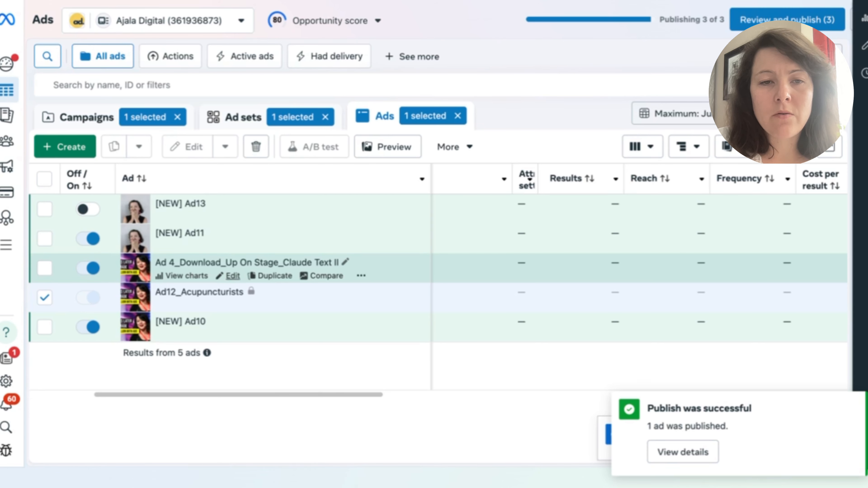
{"action": "left_click", "coordinate": [232, 275]}
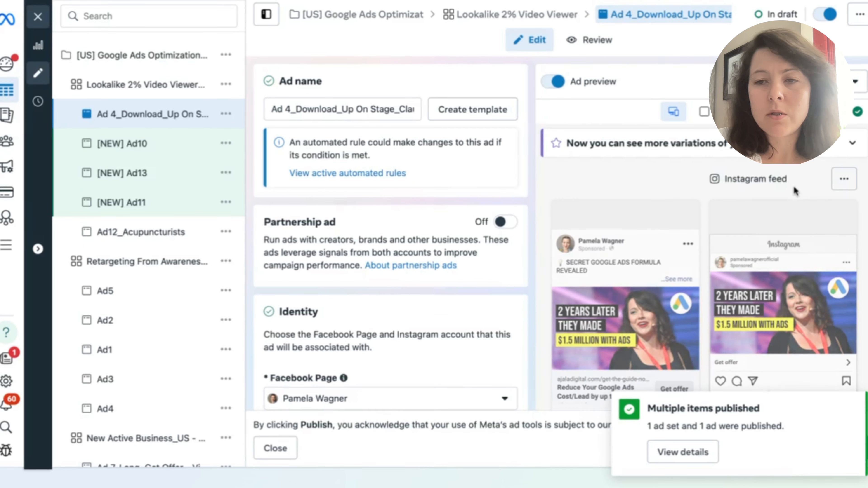
{"action": "left_click", "coordinate": [851, 404]}
{"action": "left_click", "coordinate": [846, 448]}
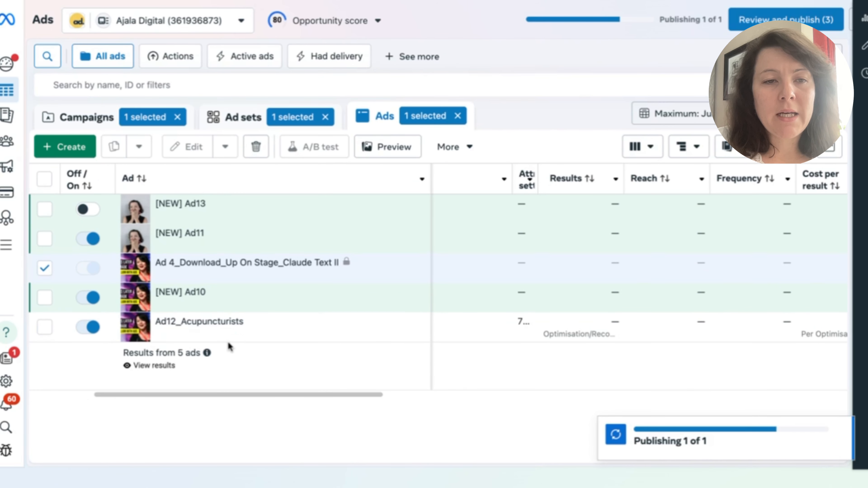
- Duplicate the Ad12_Acupuncturists ad once within its original campaign, keeping existing reactions, and rename the copy Ad12_Dentists
{"action": "mouse_move", "coordinate": [241, 274]}
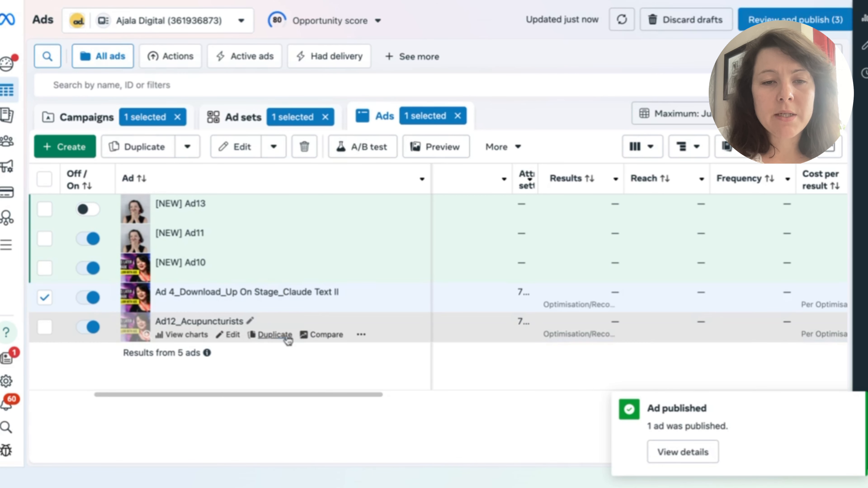
{"action": "left_click", "coordinate": [287, 338]}
{"action": "mouse_move", "coordinate": [525, 323]}
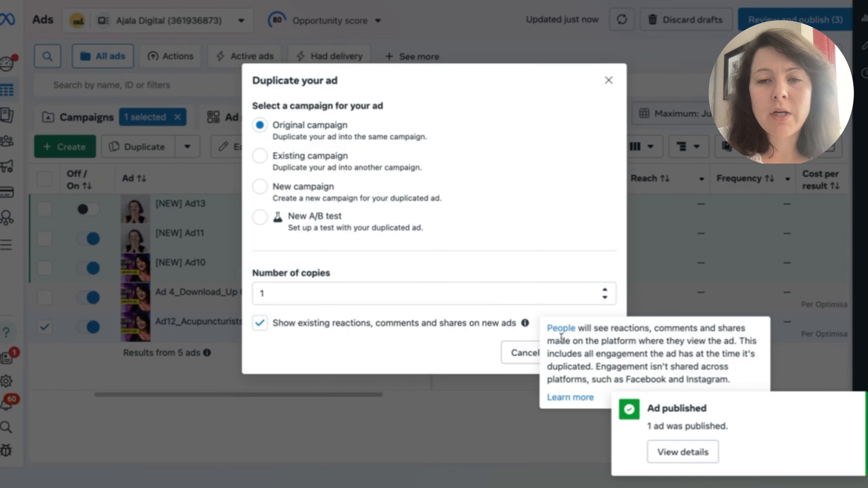
{"action": "left_click", "coordinate": [594, 354]}
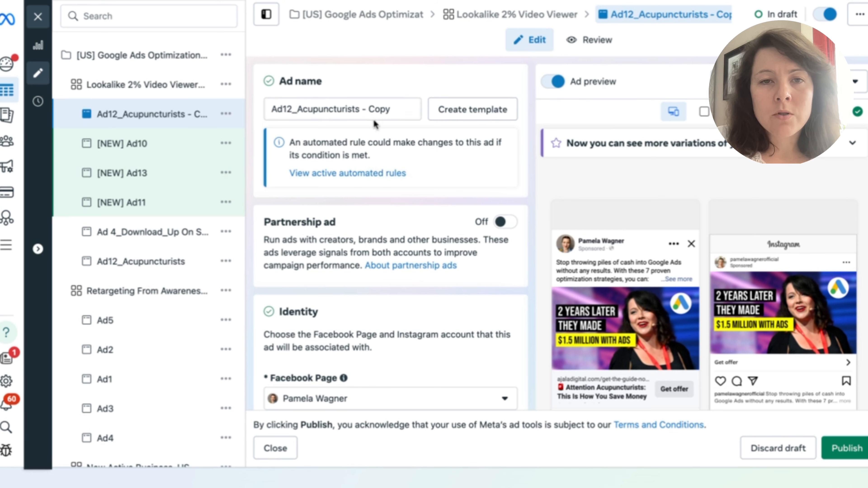
{"action": "left_click_drag", "start_coordinate": [298, 109], "coordinate": [500, 117]}
{"action": "type", "text": "Denti"}
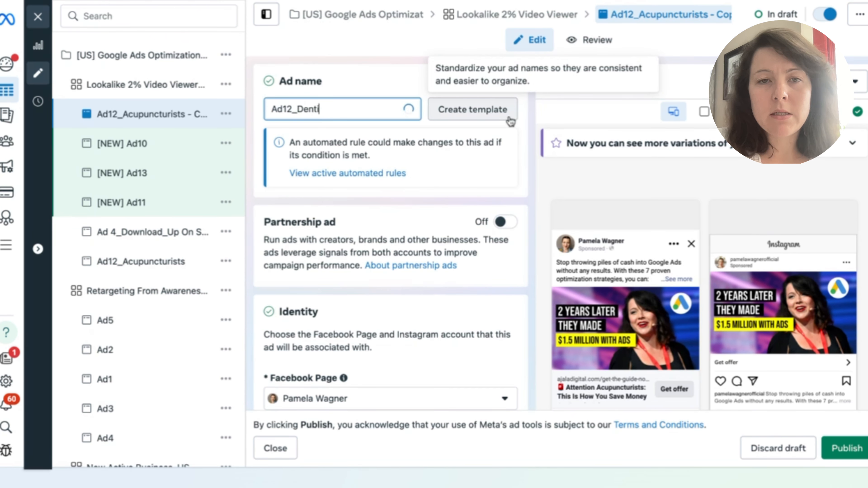
{"action": "type", "text": "sts"}
- Replace "Acupuncturists" with "Dentists" in the headline of the Ad12_Dentists ad
{"action": "scroll", "coordinate": [506, 316], "scroll_direction": "down", "scroll_amount": 10}
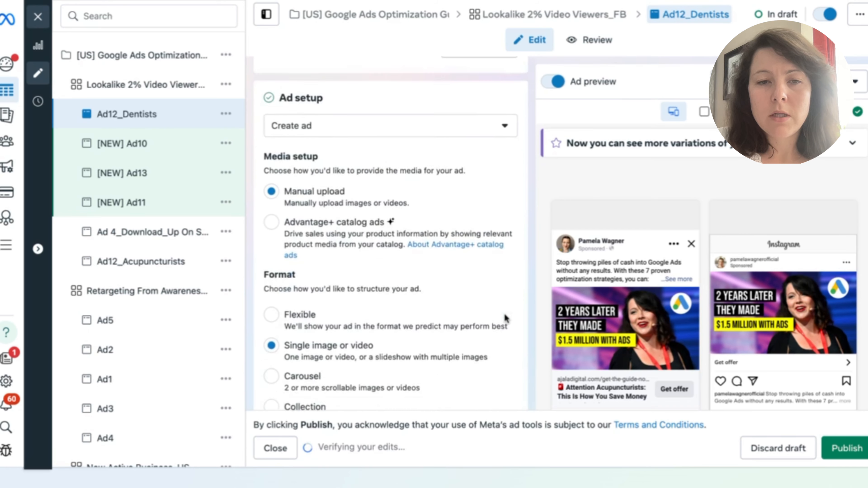
{"action": "scroll", "coordinate": [505, 317], "scroll_direction": "down", "scroll_amount": 15}
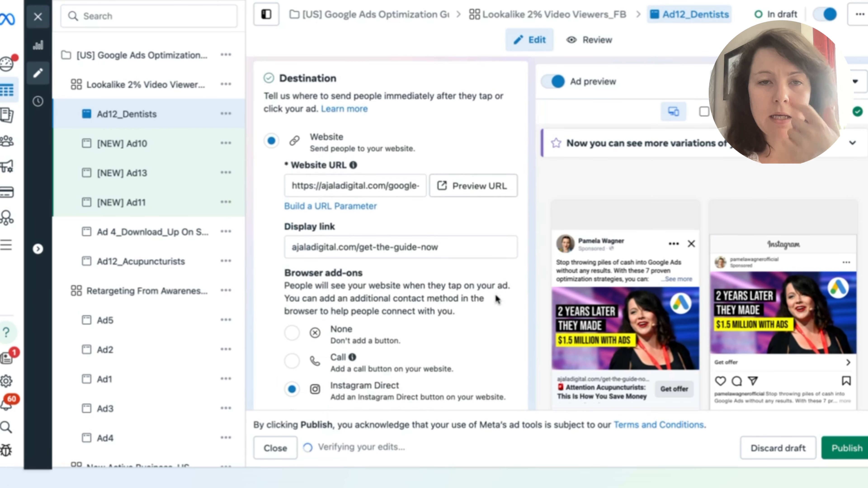
{"action": "scroll", "coordinate": [495, 293], "scroll_direction": "down", "scroll_amount": 5}
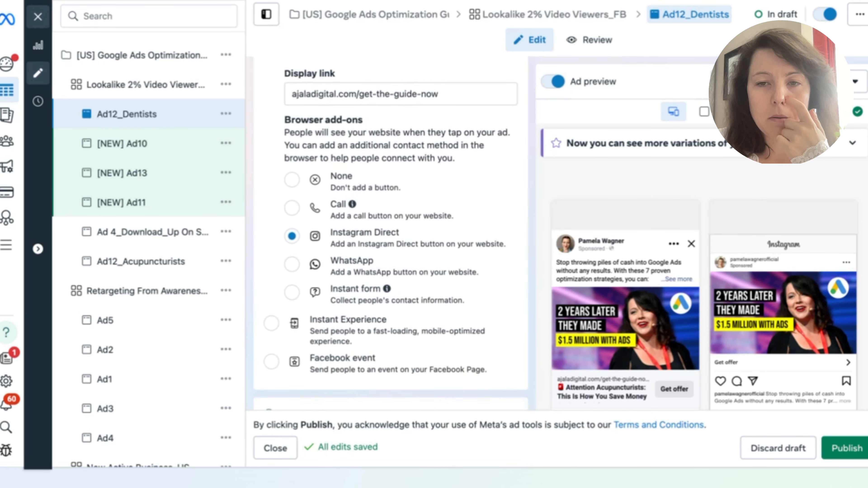
{"action": "scroll", "coordinate": [390, 234], "scroll_direction": "down", "scroll_amount": 12}
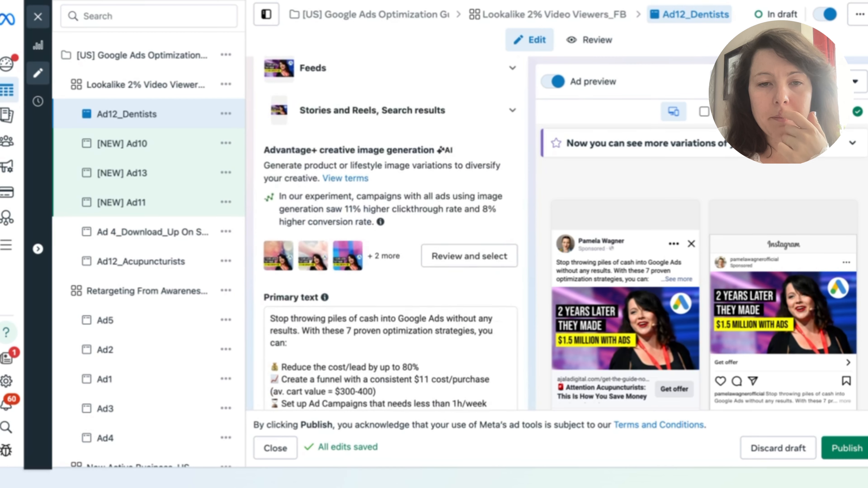
{"action": "scroll", "coordinate": [391, 233], "scroll_direction": "down", "scroll_amount": 12}
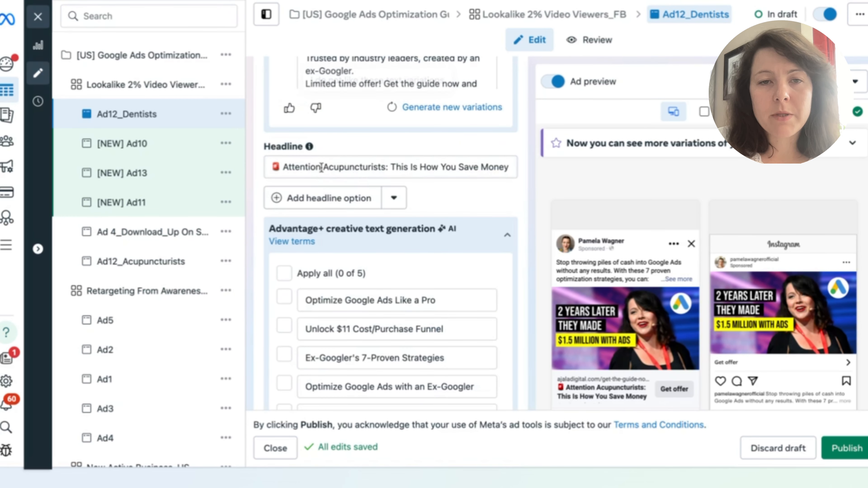
{"action": "left_click", "coordinate": [324, 167]}
{"action": "type", "text": "Dentists"}
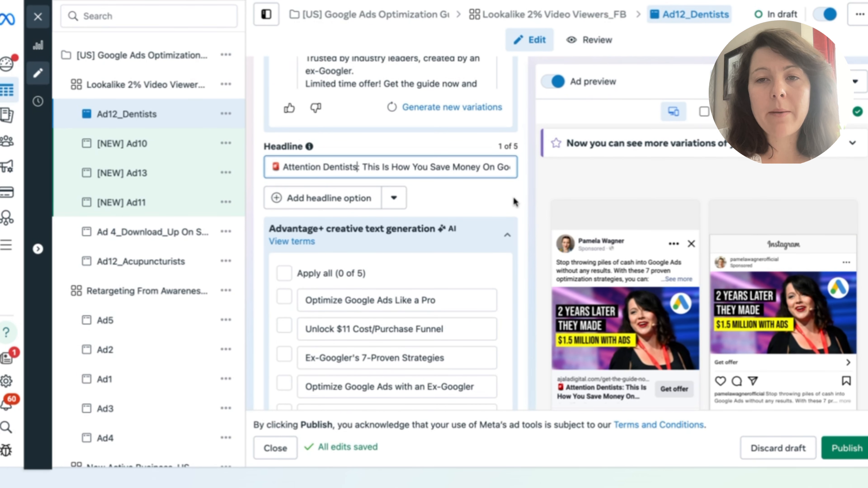
- Check the Dentists ad's call to action, creative enhancements and tracking, and the ending of its website URL
{"action": "scroll", "coordinate": [516, 201], "scroll_direction": "down", "scroll_amount": 6}
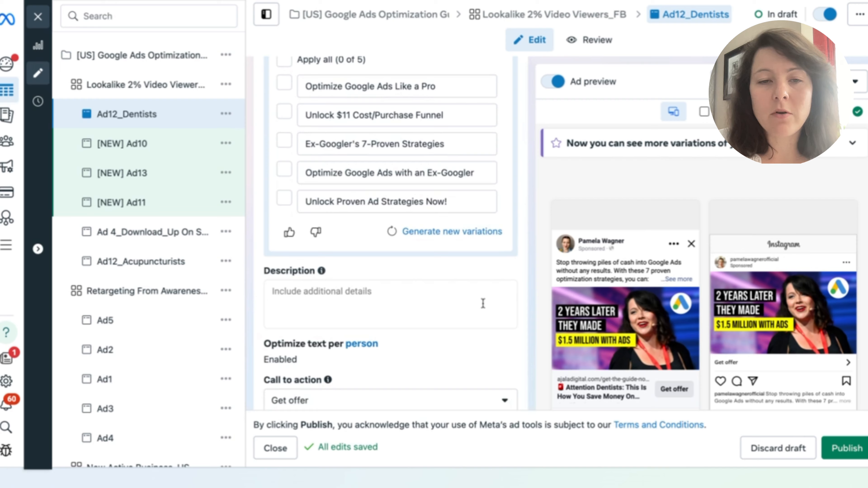
{"action": "scroll", "coordinate": [482, 303], "scroll_direction": "down", "scroll_amount": 15}
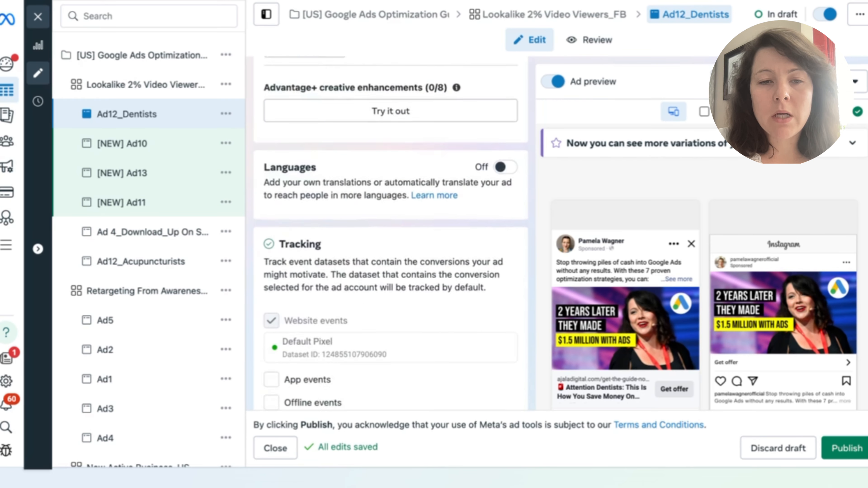
{"action": "scroll", "coordinate": [391, 233], "scroll_direction": "down", "scroll_amount": 3}
{"action": "scroll", "coordinate": [434, 307], "scroll_direction": "up", "scroll_amount": 15}
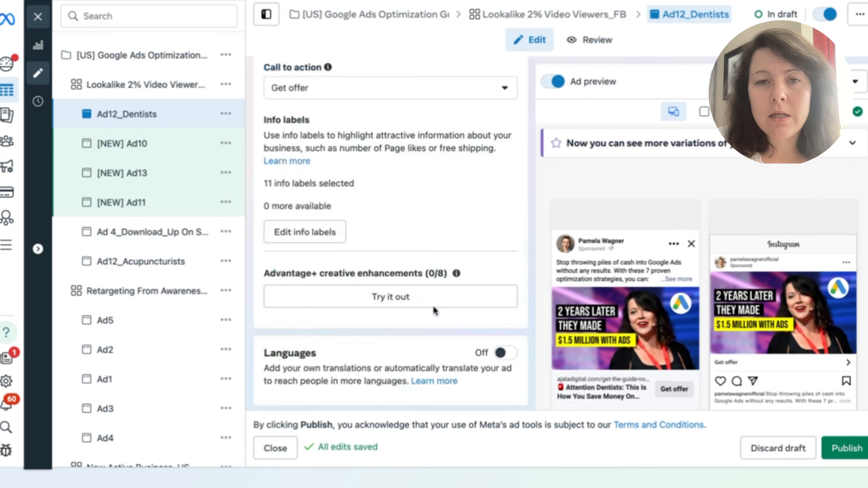
{"action": "scroll", "coordinate": [433, 308], "scroll_direction": "up", "scroll_amount": 15}
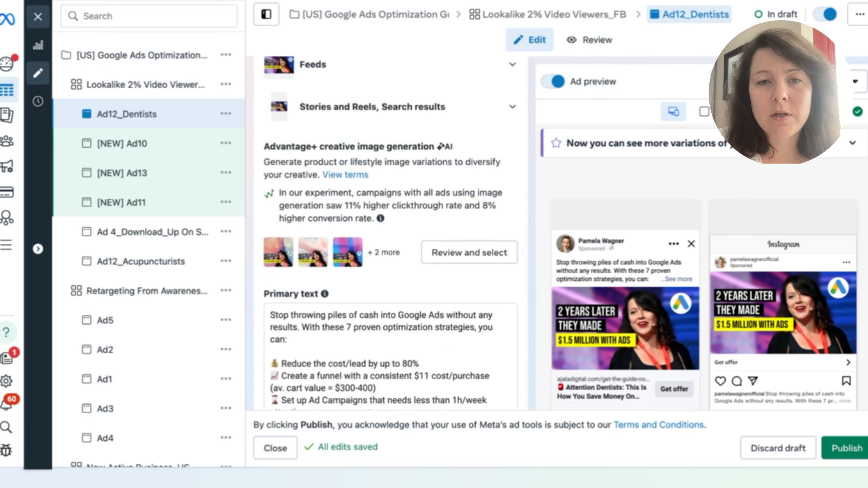
{"action": "scroll", "coordinate": [391, 232], "scroll_direction": "up", "scroll_amount": 2}
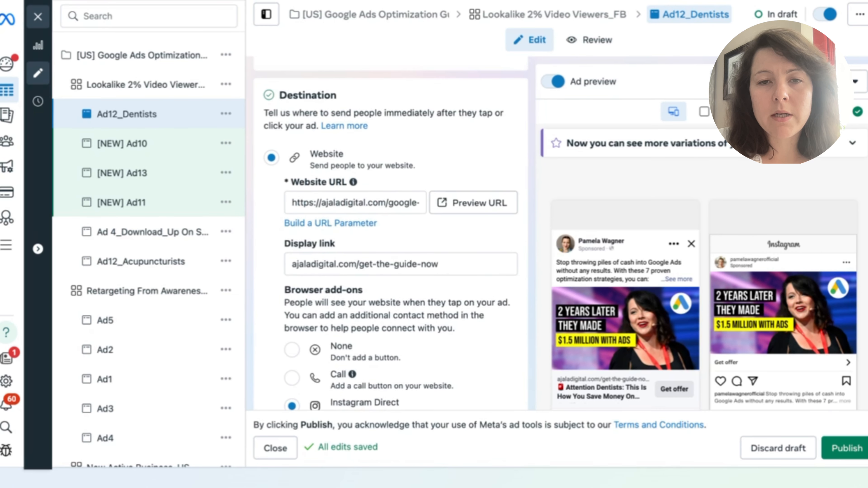
{"action": "left_click_drag", "start_coordinate": [410, 200], "coordinate": [450, 203]}
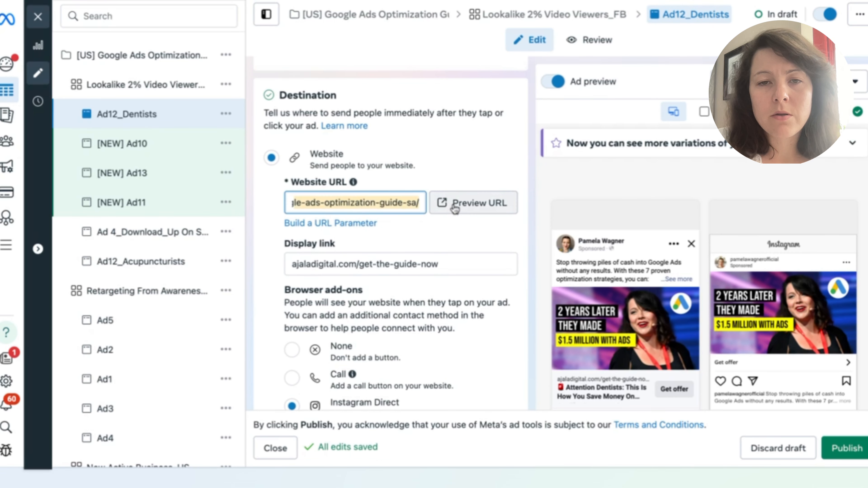
{"action": "left_click", "coordinate": [420, 199]}
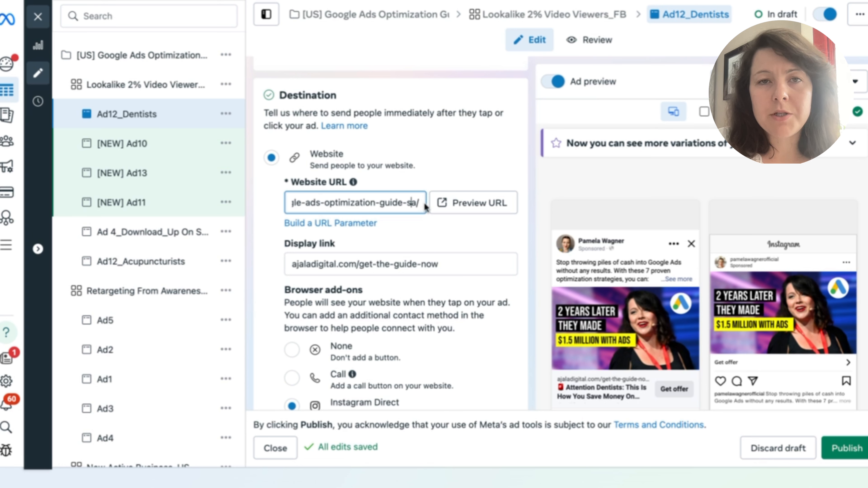
{"action": "left_click", "coordinate": [424, 206]}
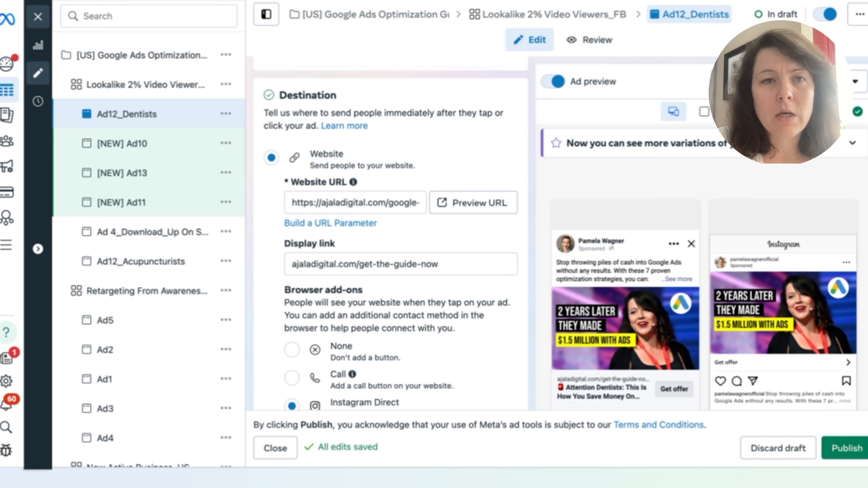
- Edit the short suffix after "google-ads-optimization-guide-" in the Dentists ad's website URL
{"action": "left_click_drag", "start_coordinate": [403, 203], "coordinate": [487, 203]}
{"action": "key", "text": "Right"}
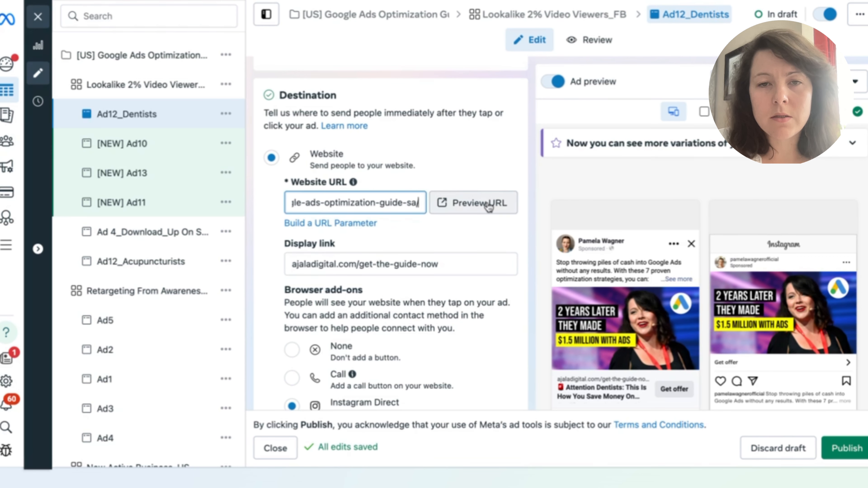
{"action": "key", "text": "Left"}
{"action": "key", "text": "BackSpace"}
{"action": "scroll", "coordinate": [474, 335], "scroll_direction": "down", "scroll_amount": 6}
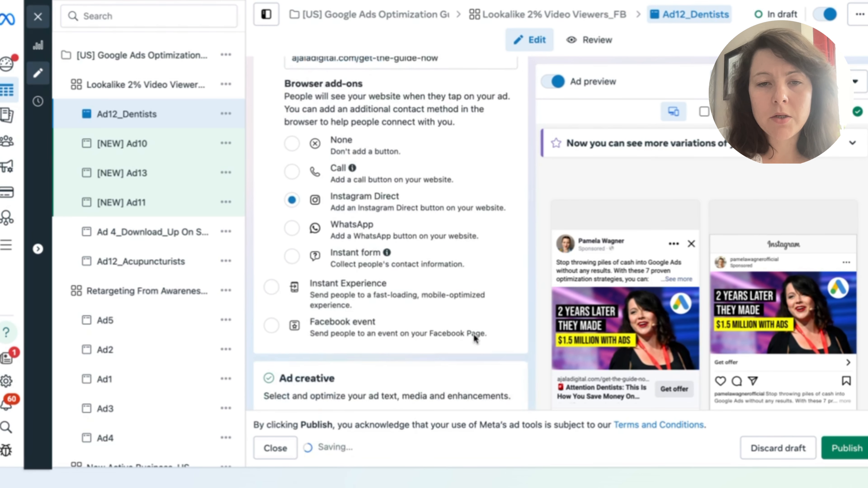
{"action": "scroll", "coordinate": [473, 333], "scroll_direction": "down", "scroll_amount": 12}
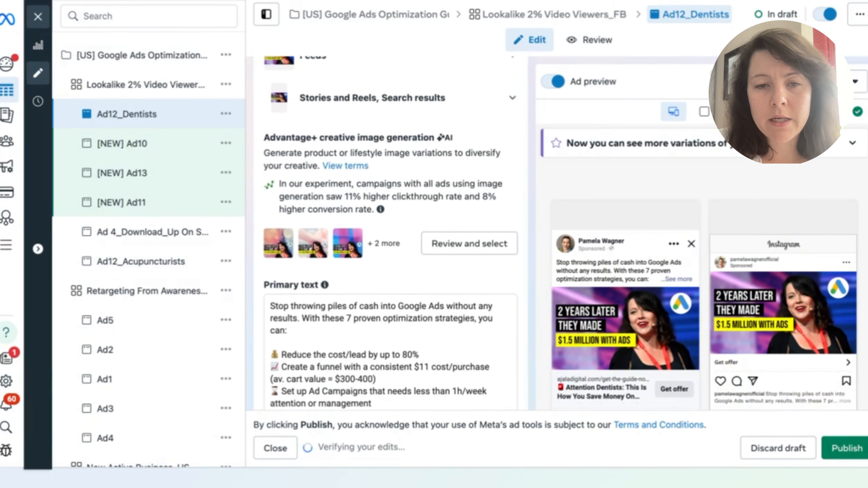
- Change the ending of the guide link in the Dentists ad's primary text to "sd", publish the ad and close the editor
{"action": "left_click", "coordinate": [273, 346]}
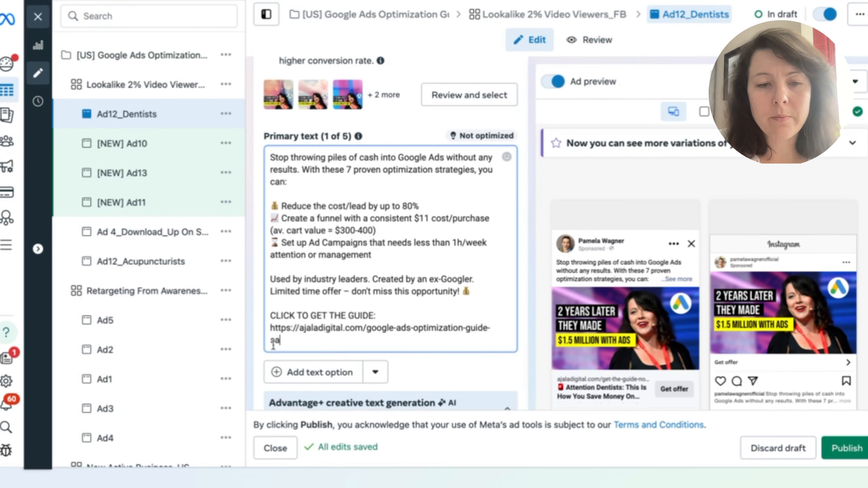
{"action": "left_click", "coordinate": [851, 453]}
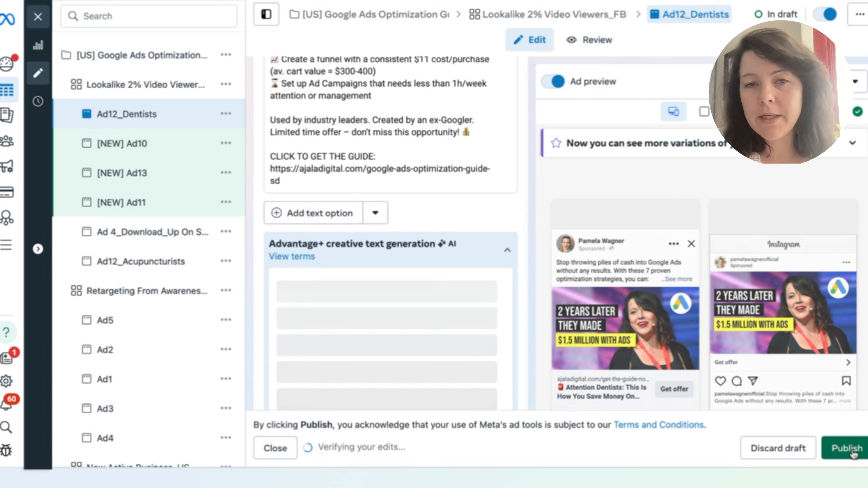
{"action": "left_click", "coordinate": [38, 17]}
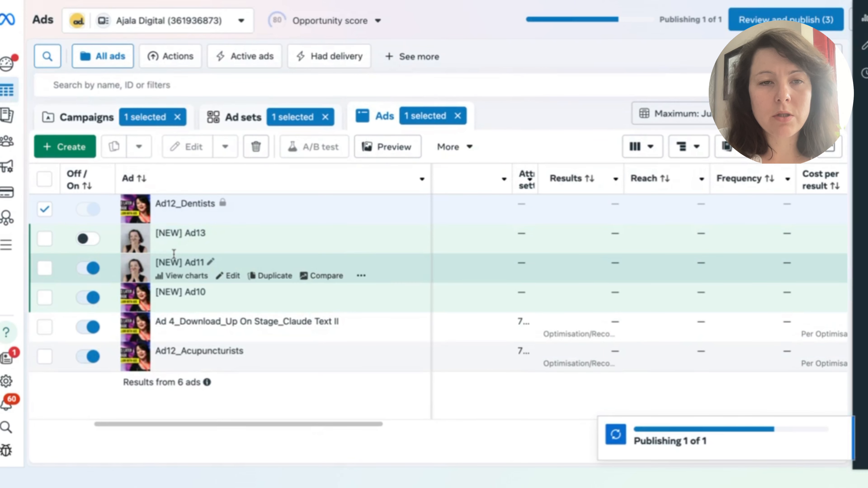
- Duplicate the Ad12_Dentists ad once within its original campaign, keeping existing reactions, and rename the copy Ad12_Chiropractors
{"action": "mouse_move", "coordinate": [235, 222]}
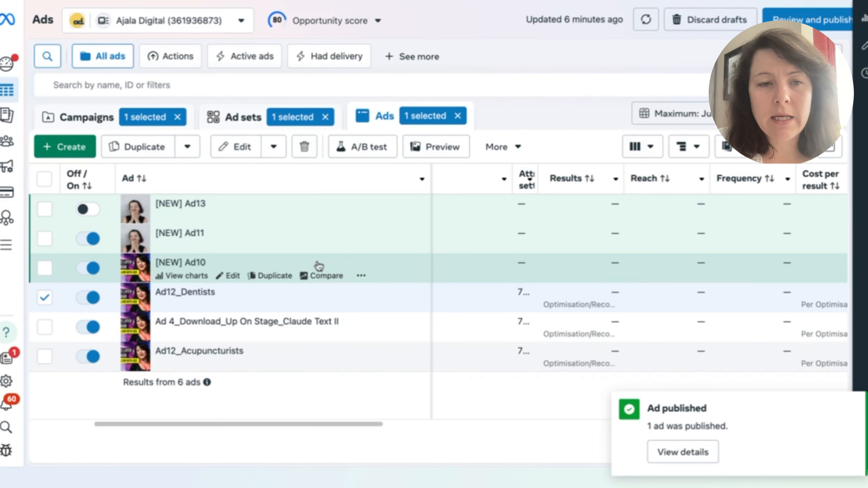
{"action": "left_click", "coordinate": [275, 305]}
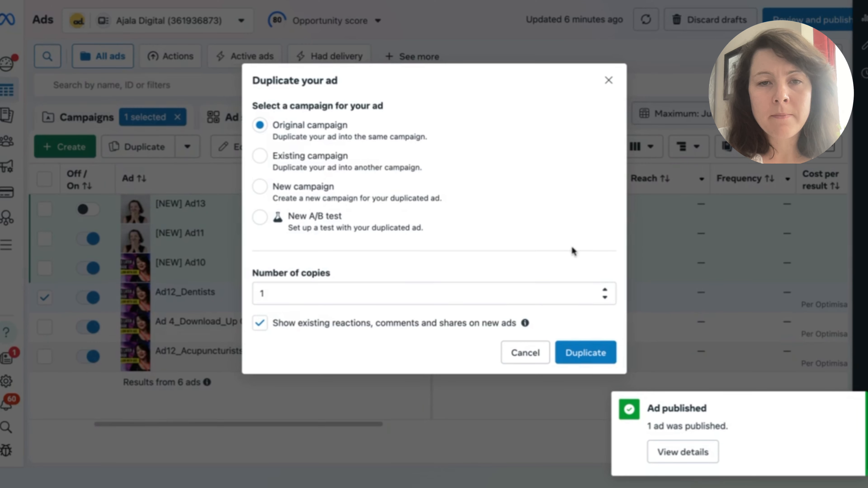
{"action": "left_click", "coordinate": [586, 351]}
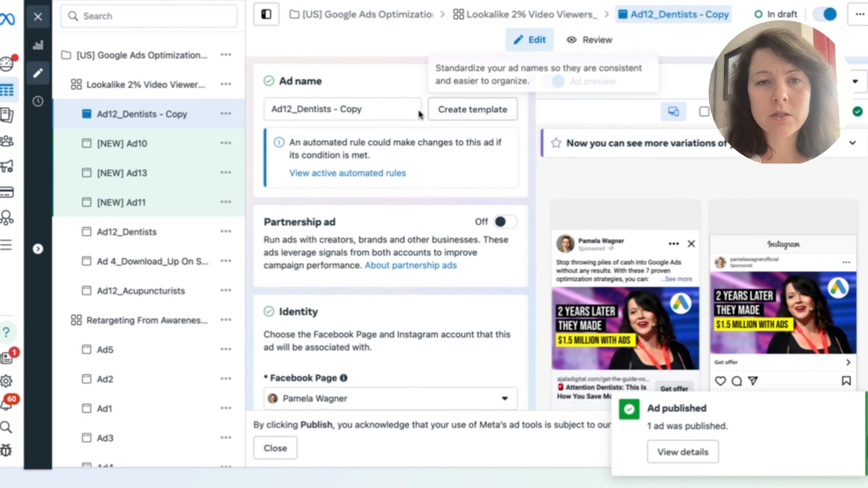
{"action": "left_click_drag", "start_coordinate": [299, 110], "coordinate": [488, 126]}
{"action": "type", "text": "Chiropractors"}
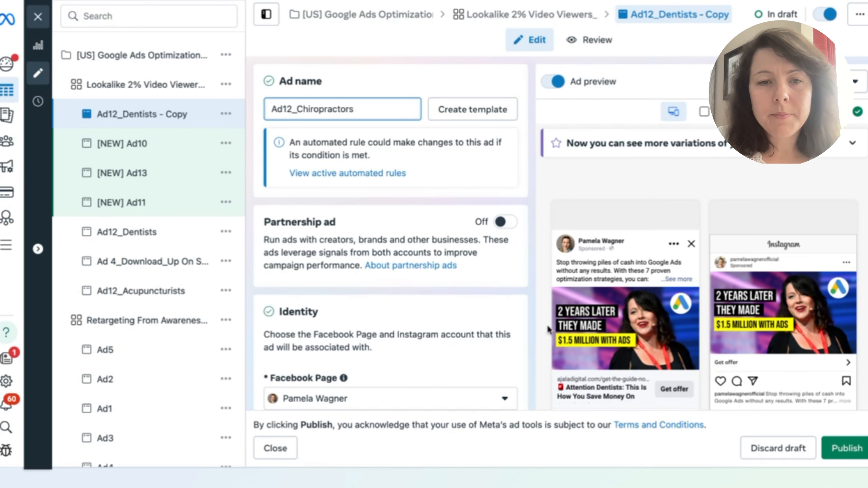
- Replace the Chiropractors ad's website URL with the guide link ending in "google-ads-optimization-guide-sc/"
{"action": "scroll", "coordinate": [545, 324], "scroll_direction": "down", "scroll_amount": 5}
{"action": "scroll", "coordinate": [490, 295], "scroll_direction": "down", "scroll_amount": 10}
{"action": "scroll", "coordinate": [496, 298], "scroll_direction": "down", "scroll_amount": 15}
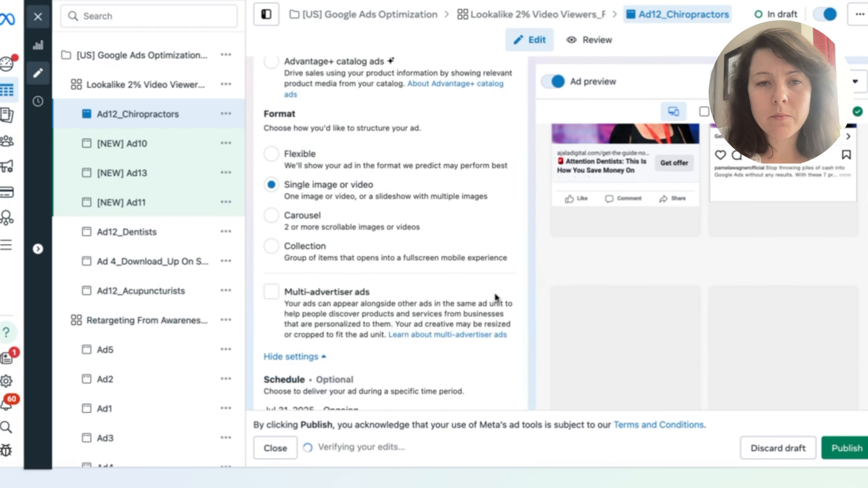
{"action": "scroll", "coordinate": [463, 274], "scroll_direction": "down", "scroll_amount": 4}
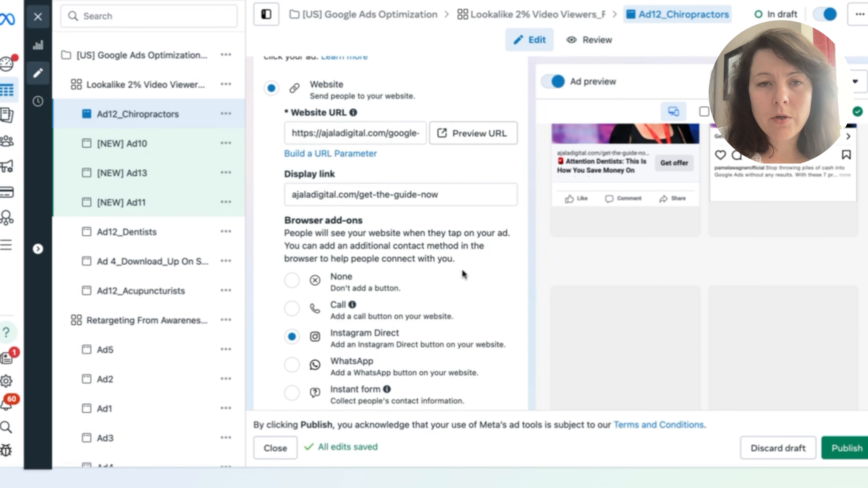
{"action": "left_click_drag", "start_coordinate": [332, 130], "coordinate": [510, 155]}
{"action": "triple_click", "coordinate": [360, 133]}
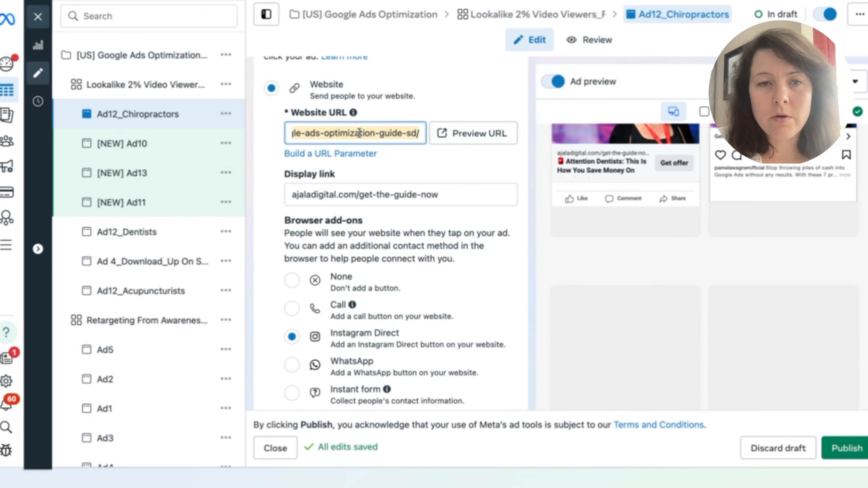
{"action": "key", "text": "super+v"}
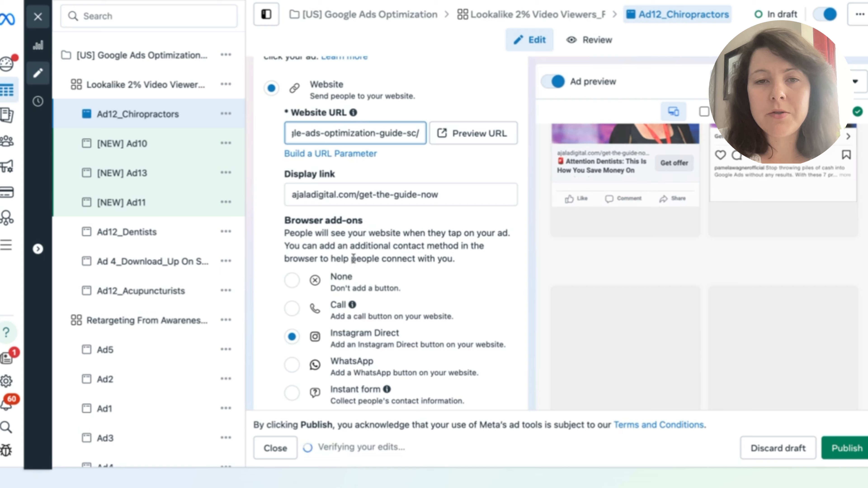
- Replace the guide link at the end of the Chiropractors ad's primary text
{"action": "scroll", "coordinate": [462, 323], "scroll_direction": "down", "scroll_amount": 6}
{"action": "scroll", "coordinate": [462, 323], "scroll_direction": "down", "scroll_amount": 15}
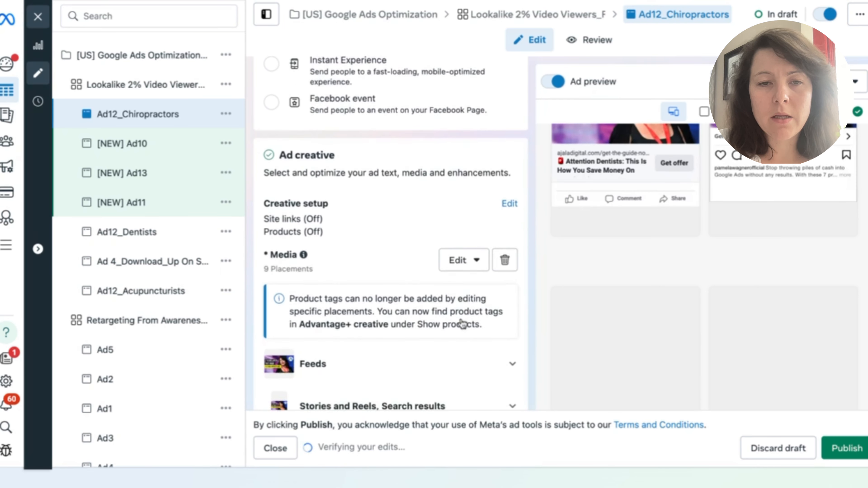
{"action": "scroll", "coordinate": [394, 259], "scroll_direction": "down", "scroll_amount": 9}
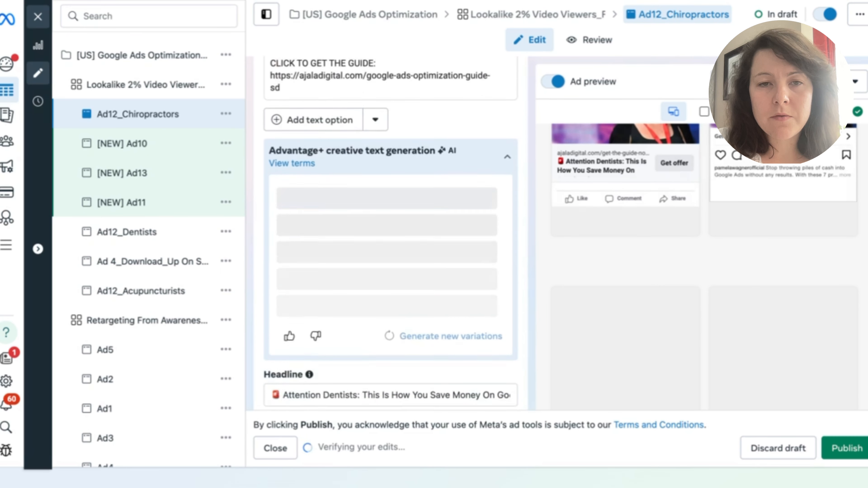
{"action": "scroll", "coordinate": [394, 260], "scroll_direction": "up", "scroll_amount": 3}
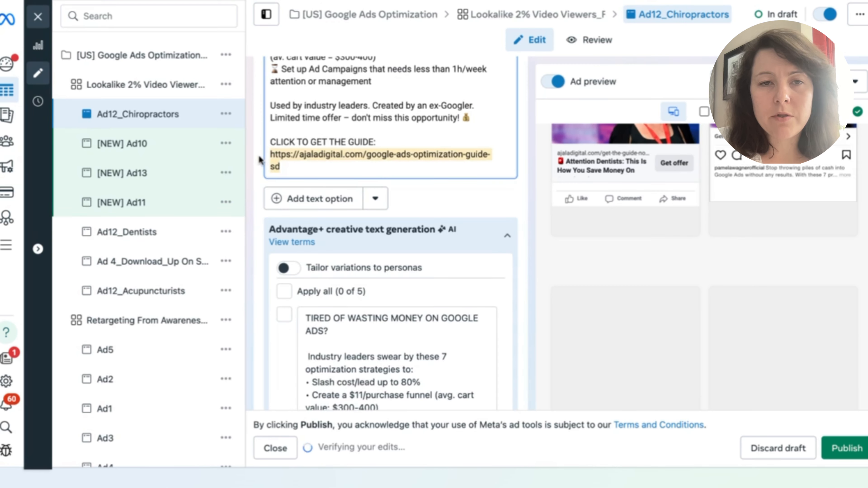
- Replace "Dentists" with "Chiropractors" in the ad's headline, keeping its ending as "Google Ads"
{"action": "scroll", "coordinate": [403, 210], "scroll_direction": "down", "scroll_amount": 4}
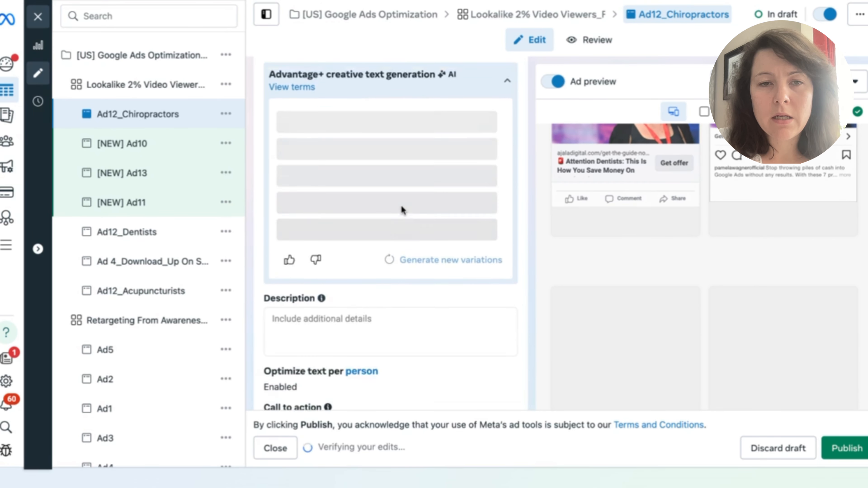
{"action": "scroll", "coordinate": [401, 205], "scroll_direction": "up", "scroll_amount": 4}
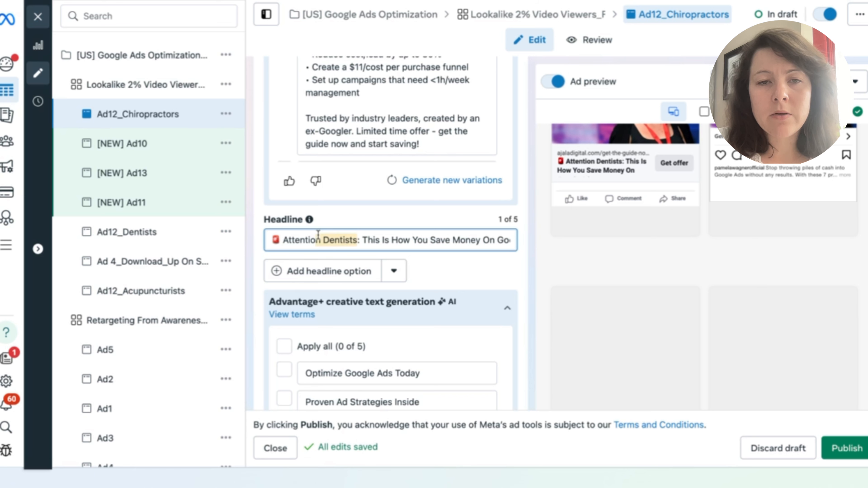
{"action": "type", "text": "Chri"}
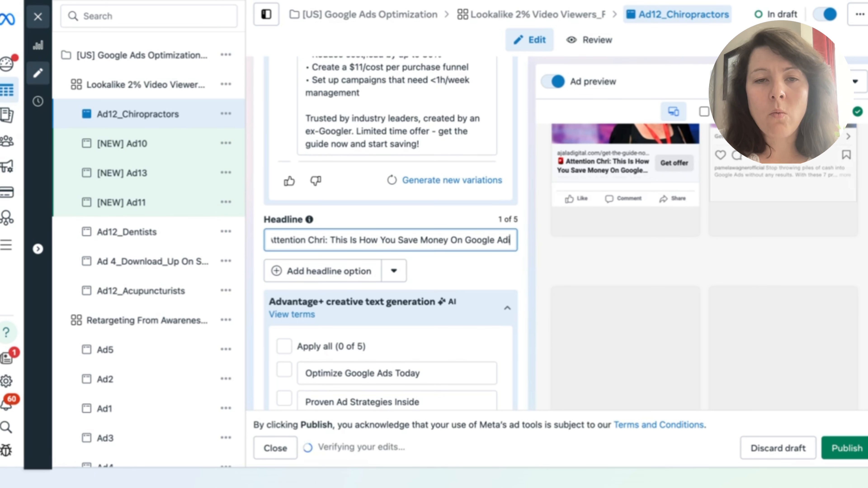
{"action": "left_click", "coordinate": [324, 254]}
{"action": "left_click", "coordinate": [339, 239]}
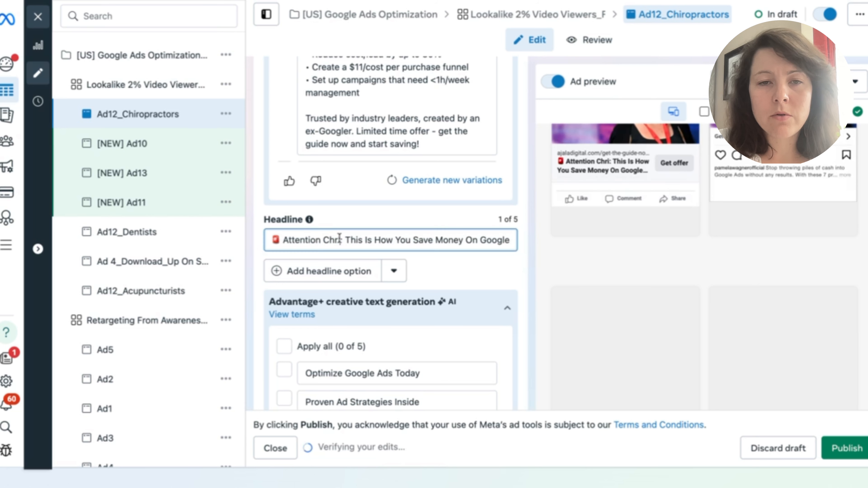
{"action": "key", "text": "BackSpace"}
{"action": "key", "text": "Right"}
{"action": "type", "text": "rop"}
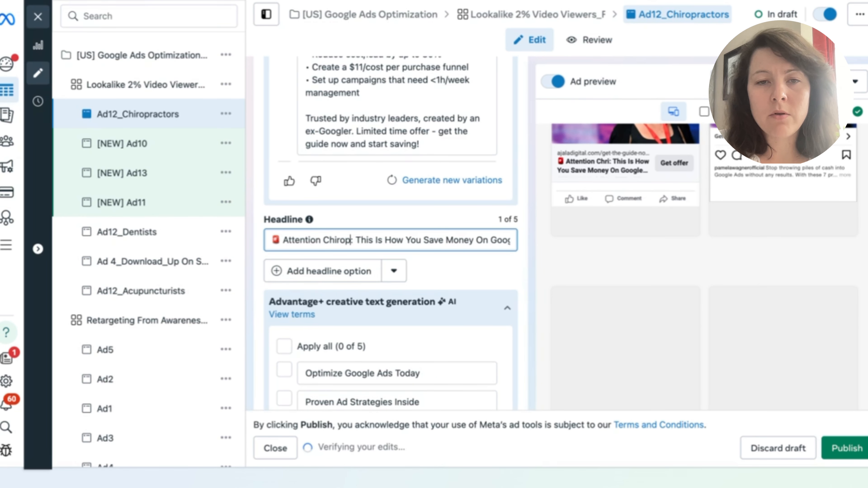
{"action": "type", "text": "ra"}
{"action": "type", "text": "tor"}
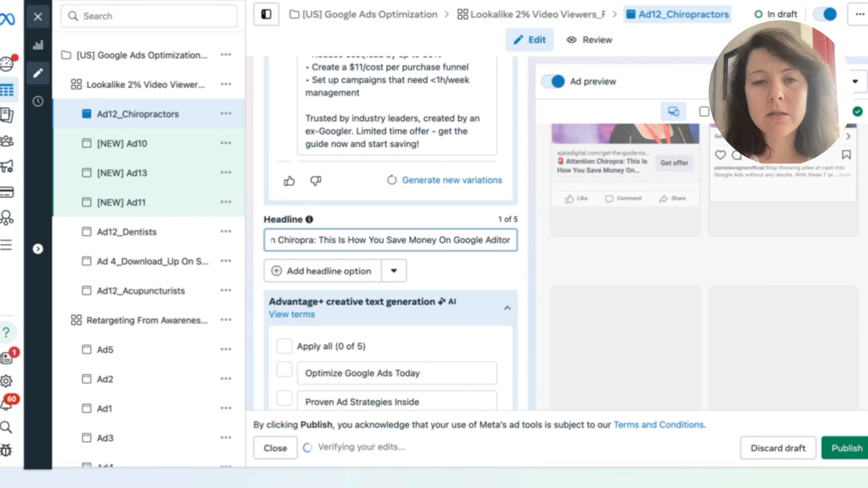
{"action": "key", "text": "BackSpace"}
{"action": "key", "text": "BackSpace"}
{"action": "key", "text": "BackSpace"}
{"action": "key", "text": "BackSpace"}
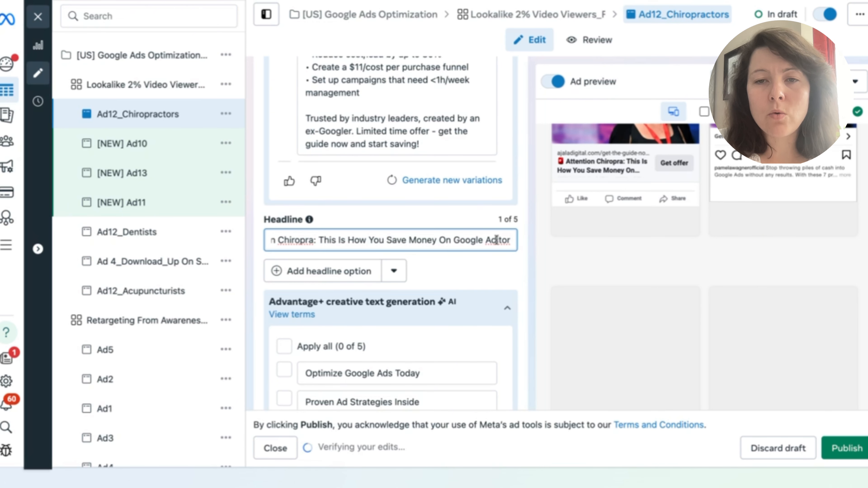
{"action": "type", "text": "s"}
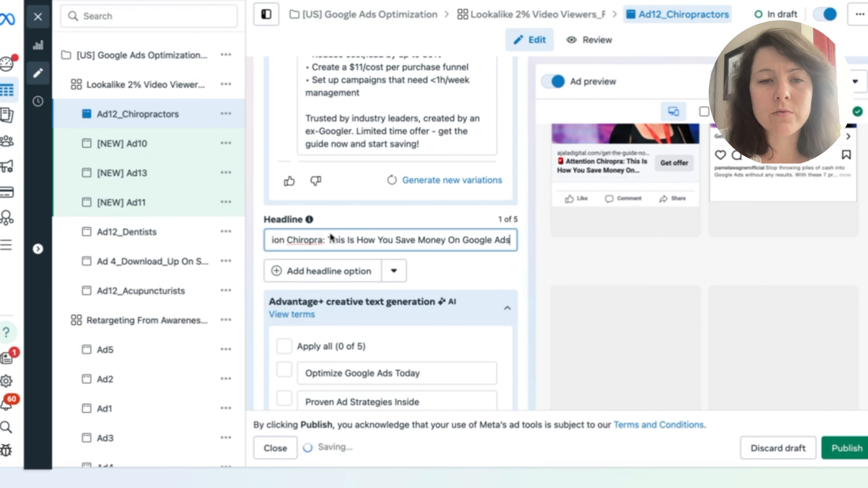
{"action": "left_click", "coordinate": [324, 240]}
{"action": "type", "text": "ctors"}
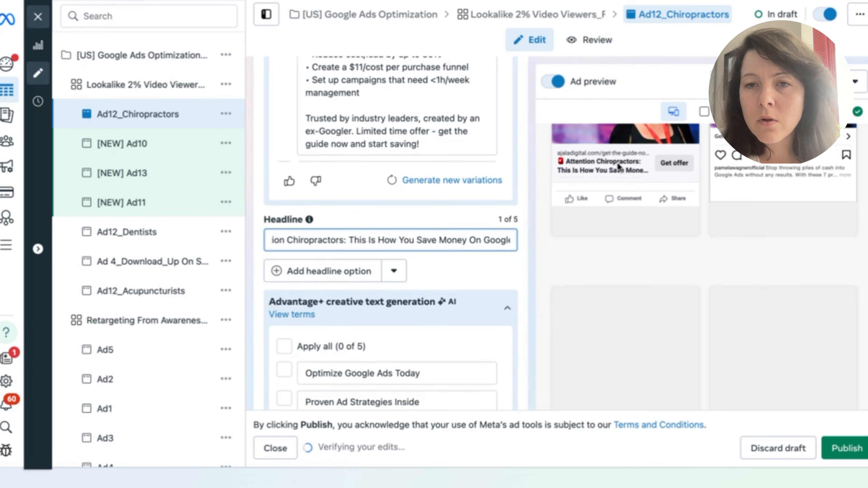
- Shorten the Chiropractors headline by removing "This Is" before "How You Save Money On Google Ads"
{"action": "scroll", "coordinate": [424, 310], "scroll_direction": "down", "scroll_amount": 7}
{"action": "scroll", "coordinate": [424, 304], "scroll_direction": "up", "scroll_amount": 5}
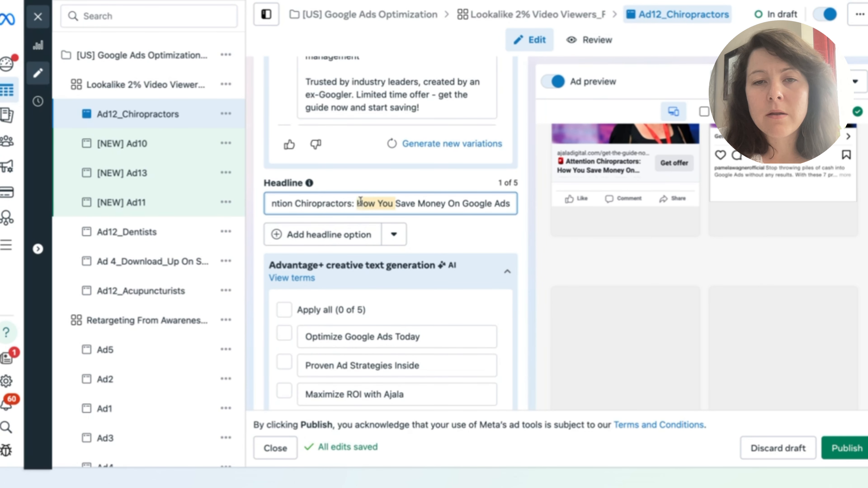
{"action": "scroll", "coordinate": [410, 209], "scroll_direction": "down", "scroll_amount": 4}
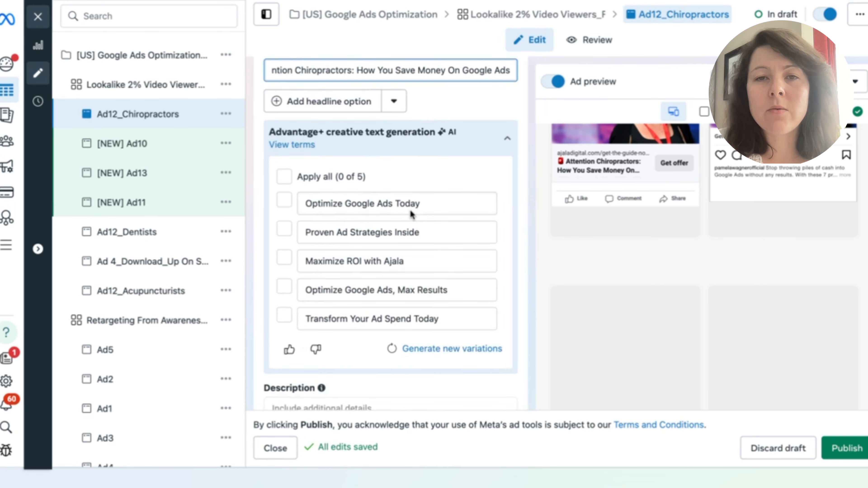
- Review the Chiropractors ad's call to action, tracking and placement previews, and publish the ad
{"action": "scroll", "coordinate": [410, 210], "scroll_direction": "up", "scroll_amount": 3}
{"action": "scroll", "coordinate": [430, 214], "scroll_direction": "down", "scroll_amount": 10}
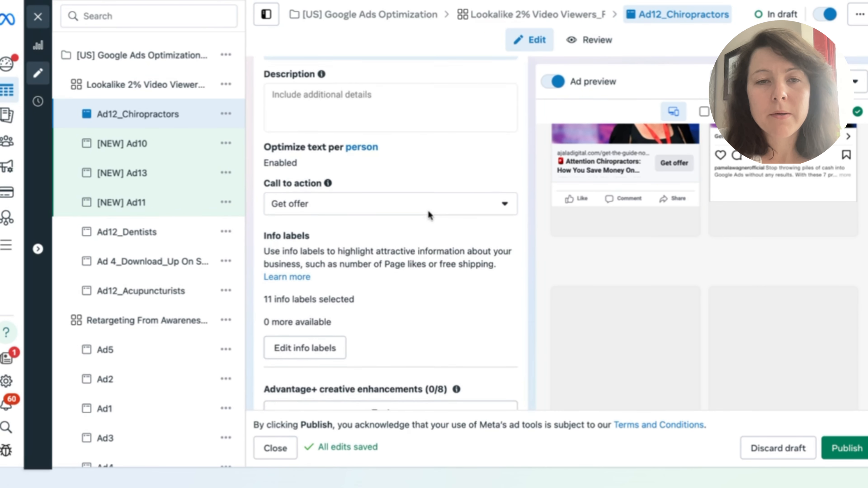
{"action": "scroll", "coordinate": [428, 215], "scroll_direction": "down", "scroll_amount": 15}
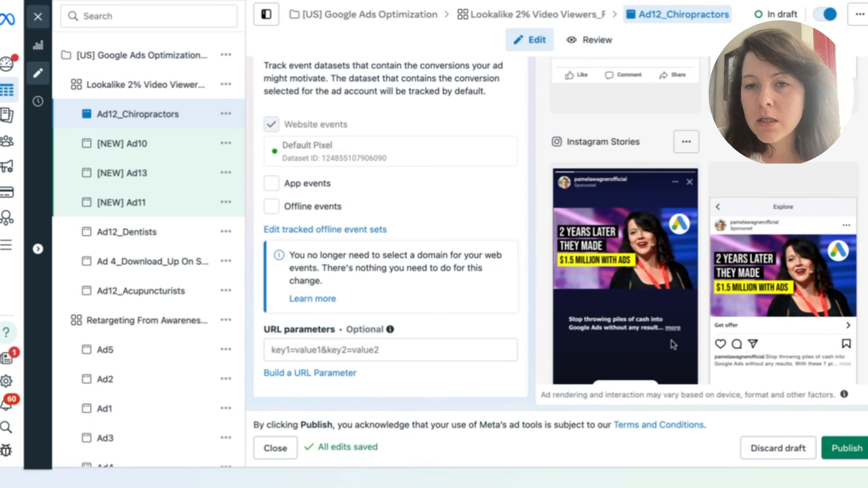
{"action": "scroll", "coordinate": [364, 188], "scroll_direction": "up", "scroll_amount": 4}
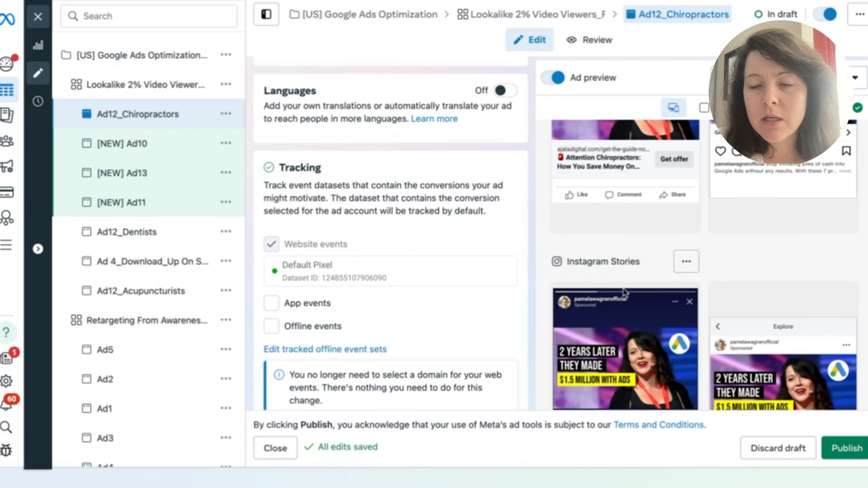
{"action": "scroll", "coordinate": [624, 292], "scroll_direction": "down", "scroll_amount": 3}
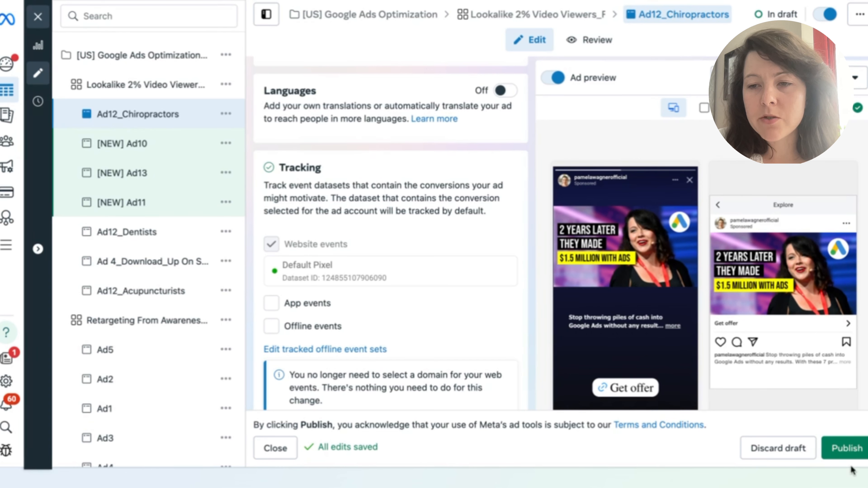
{"action": "left_click", "coordinate": [847, 448]}
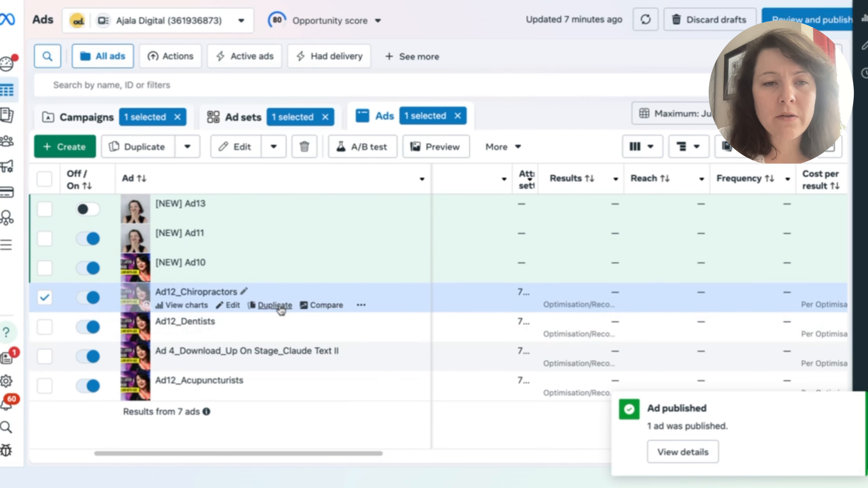
- Duplicate the Ad12_Chiropractors ad within its original campaign and rename the copy Ad12_Physiotherapists
{"action": "left_click", "coordinate": [275, 305]}
{"action": "left_click", "coordinate": [580, 354]}
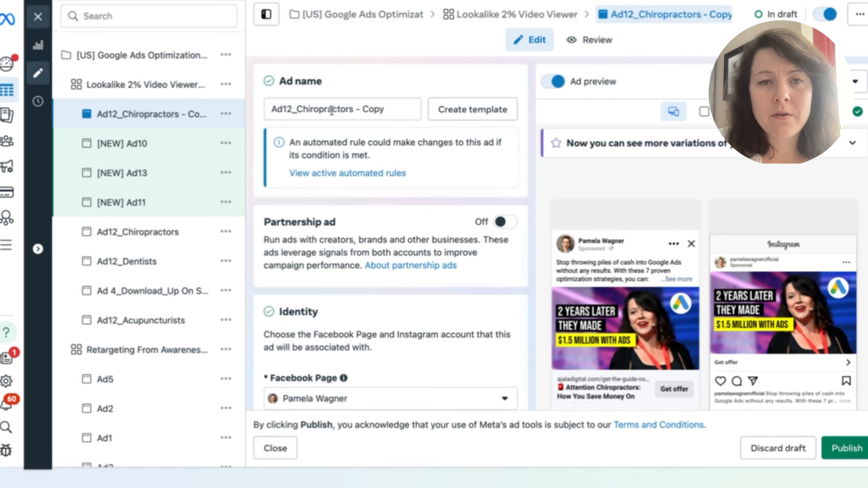
{"action": "left_click", "coordinate": [299, 109]}
{"action": "type", "text": "Physiotherapists"}
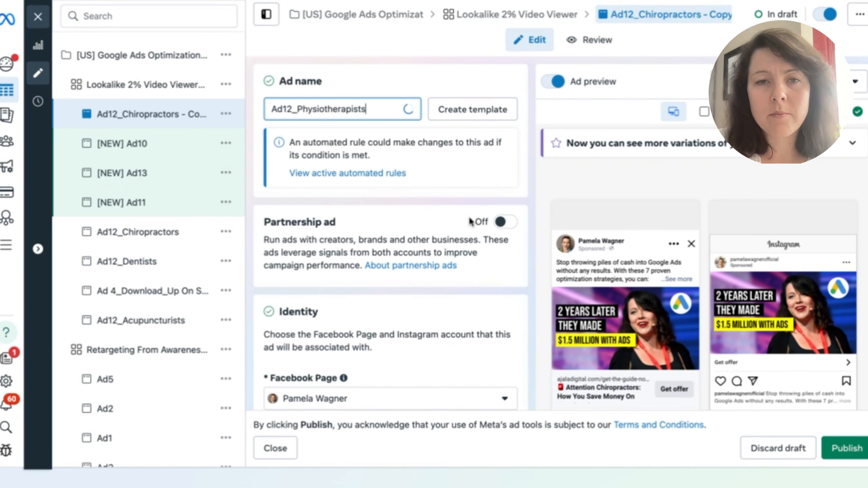
- Replace the Physiotherapists ad's website URL with the copied guide link
{"action": "scroll", "coordinate": [470, 221], "scroll_direction": "down", "scroll_amount": 15}
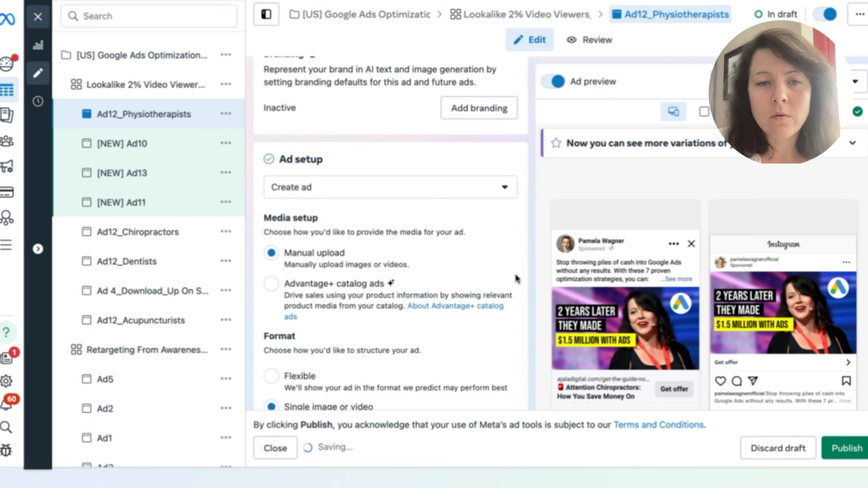
{"action": "scroll", "coordinate": [516, 279], "scroll_direction": "down", "scroll_amount": 5}
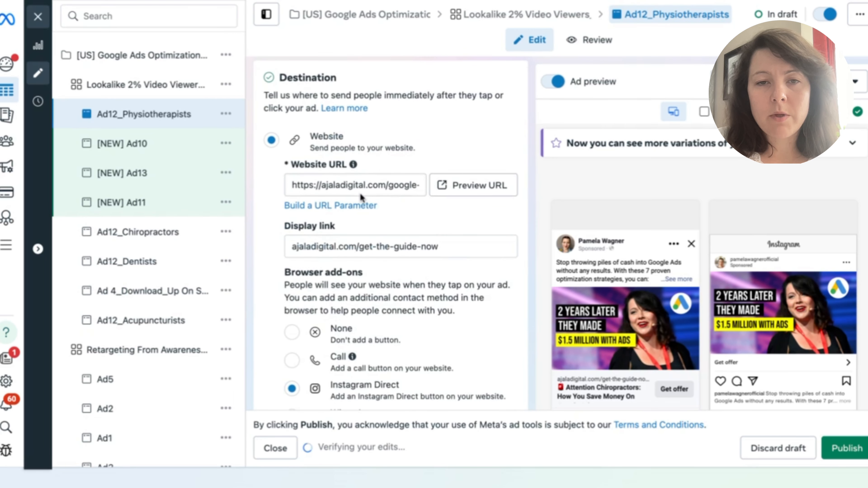
{"action": "triple_click", "coordinate": [372, 184]}
{"action": "key", "text": "super+v"}
{"action": "scroll", "coordinate": [383, 260], "scroll_direction": "down", "scroll_amount": 15}
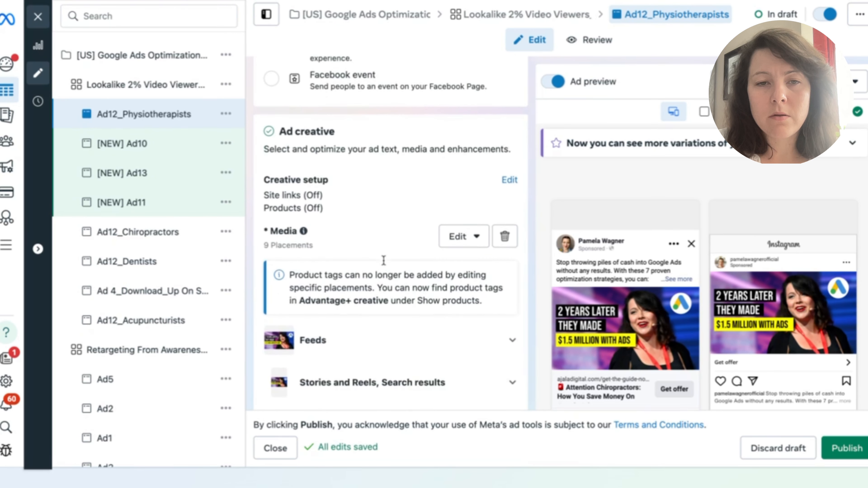
- Replace "Chiropractors" with "Physiotherapists" in the Ad12_Physiotherapists headline so it opens with "Attention Physiotherapists"
{"action": "scroll", "coordinate": [384, 260], "scroll_direction": "down", "scroll_amount": 20}
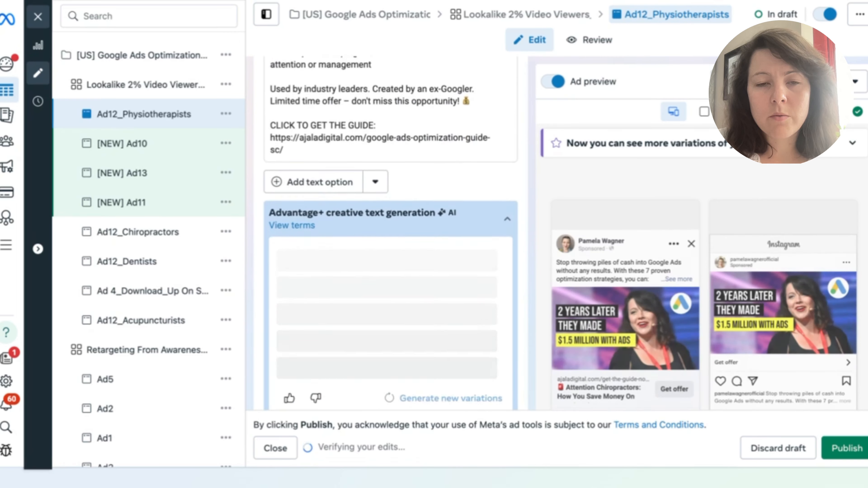
{"action": "scroll", "coordinate": [263, 244], "scroll_direction": "up", "scroll_amount": 8}
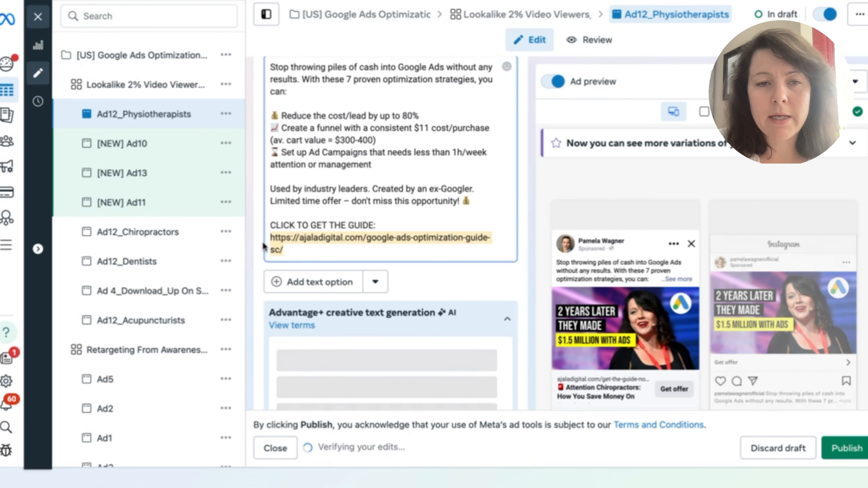
{"action": "scroll", "coordinate": [365, 269], "scroll_direction": "down", "scroll_amount": 10}
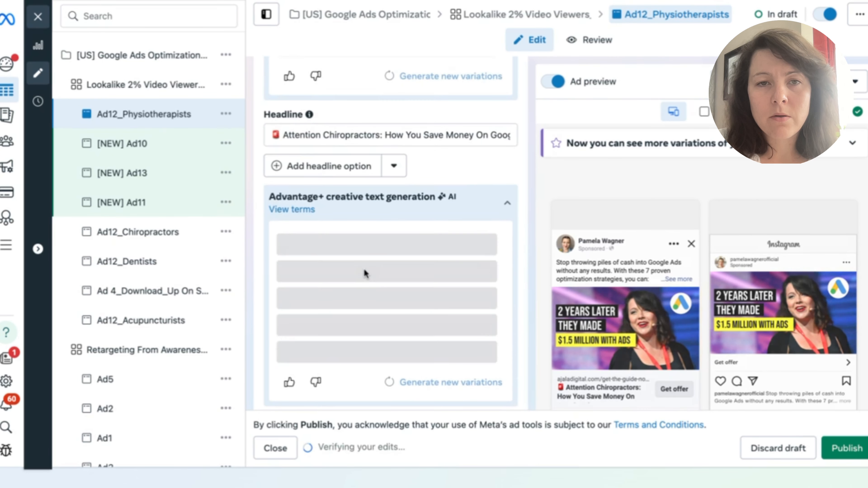
{"action": "left_click_drag", "start_coordinate": [323, 131], "coordinate": [380, 135]}
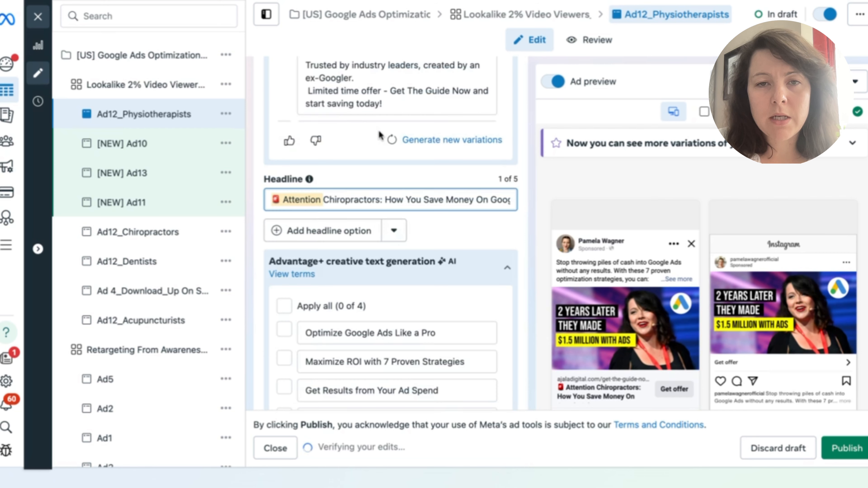
{"action": "type", "text": "Physiotherapis"}
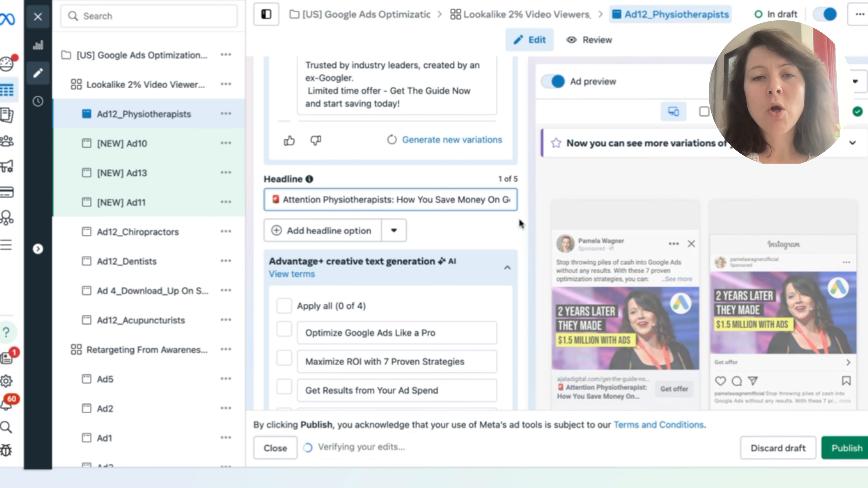
- Review the Physiotherapists ad's call to action and tracking settings, and publish the ad
{"action": "scroll", "coordinate": [500, 215], "scroll_direction": "down", "scroll_amount": 5}
{"action": "scroll", "coordinate": [501, 219], "scroll_direction": "down", "scroll_amount": 10}
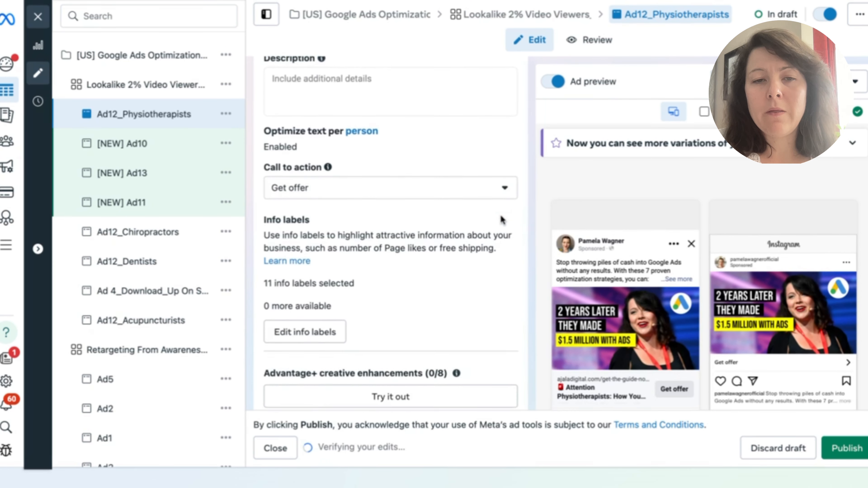
{"action": "scroll", "coordinate": [498, 221], "scroll_direction": "down", "scroll_amount": 2}
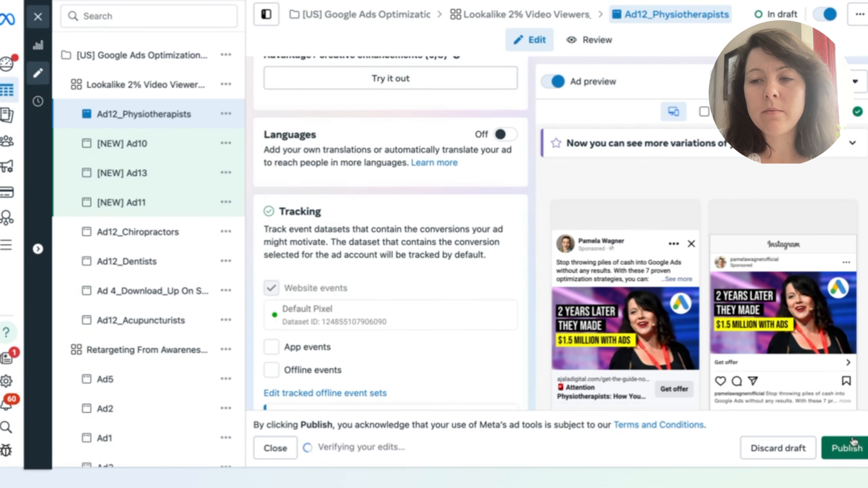
{"action": "left_click", "coordinate": [845, 449]}
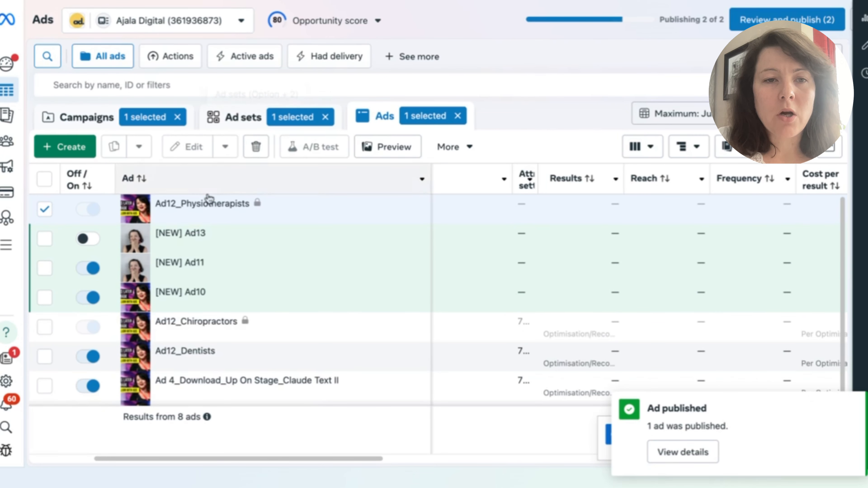
- Reopen the published Ad12_Physiotherapists ad and check its Instagram Stories and Reels previews
{"action": "left_click", "coordinate": [228, 219]}
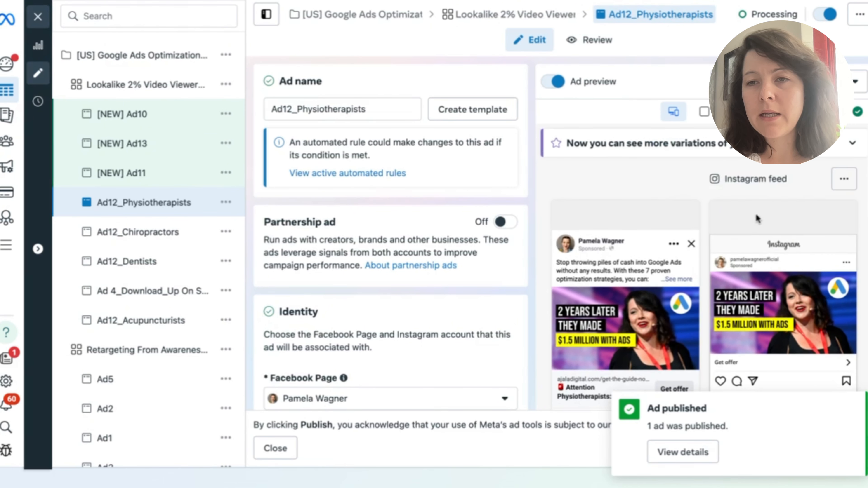
{"action": "left_click", "coordinate": [734, 112]}
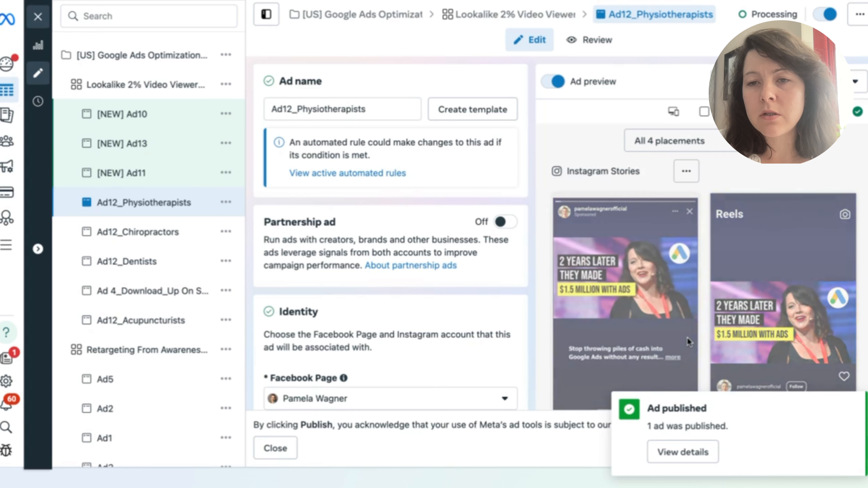
{"action": "scroll", "coordinate": [812, 289], "scroll_direction": "down", "scroll_amount": 2}
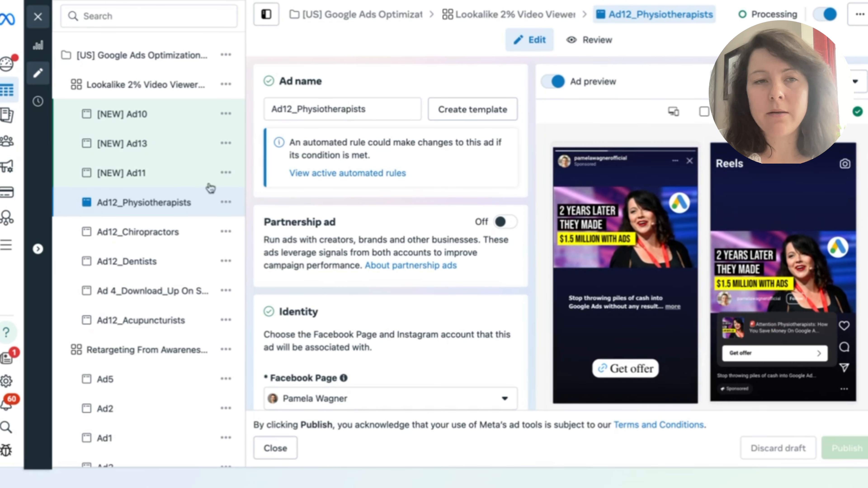
- In the placement controls of the Lookalike 2% Video Viewers_FB Mobile ad set, exclude all Stories and Reels placements
{"action": "left_click", "coordinate": [184, 90]}
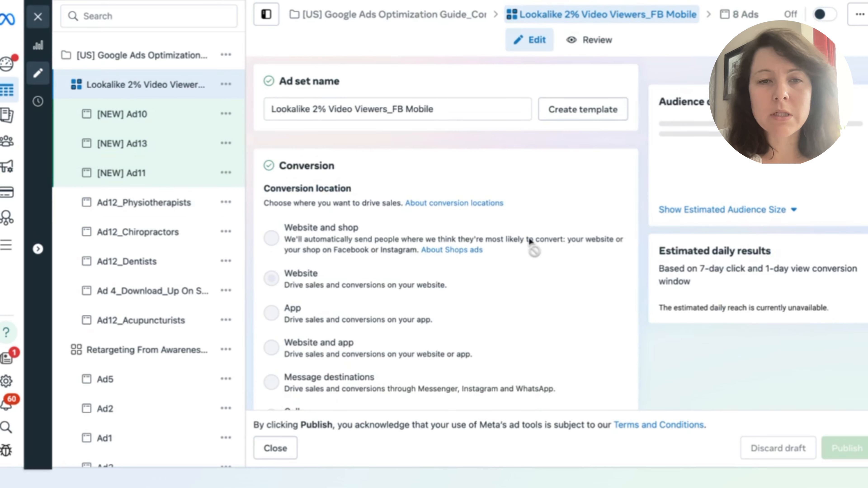
{"action": "scroll", "coordinate": [530, 241], "scroll_direction": "down", "scroll_amount": 15}
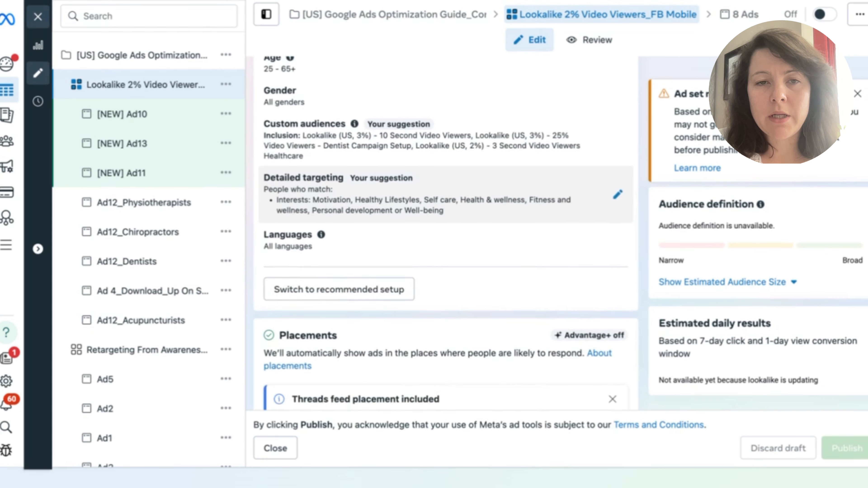
{"action": "scroll", "coordinate": [476, 233], "scroll_direction": "down", "scroll_amount": 12}
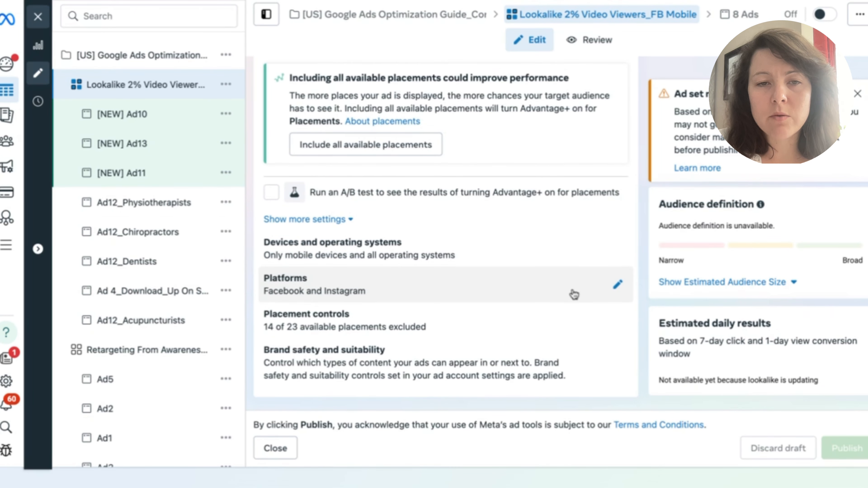
{"action": "left_click", "coordinate": [617, 322]}
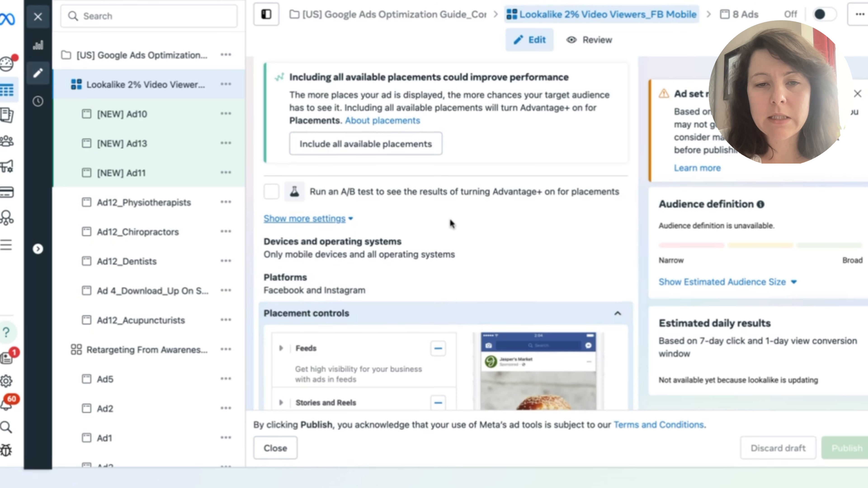
{"action": "scroll", "coordinate": [418, 134], "scroll_direction": "down", "scroll_amount": 8}
{"action": "left_click", "coordinate": [281, 124]}
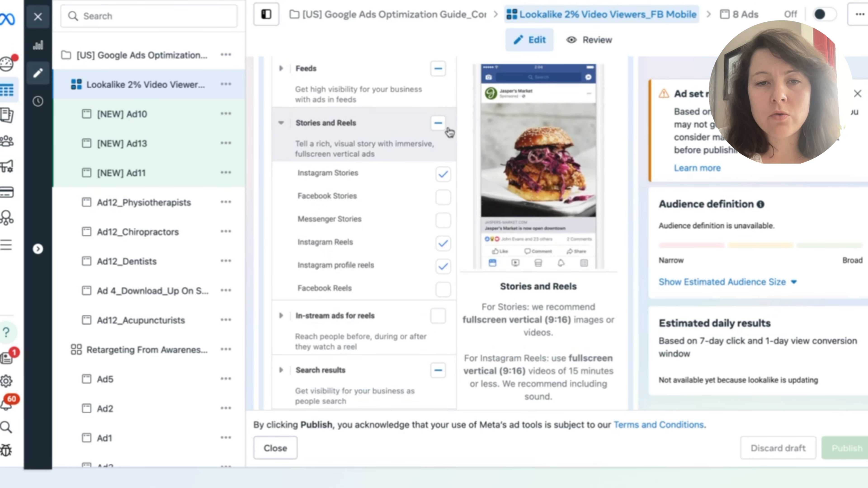
{"action": "left_click", "coordinate": [438, 124]}
{"action": "scroll", "coordinate": [444, 119], "scroll_direction": "down", "scroll_amount": 4}
{"action": "scroll", "coordinate": [442, 128], "scroll_direction": "up", "scroll_amount": 4}
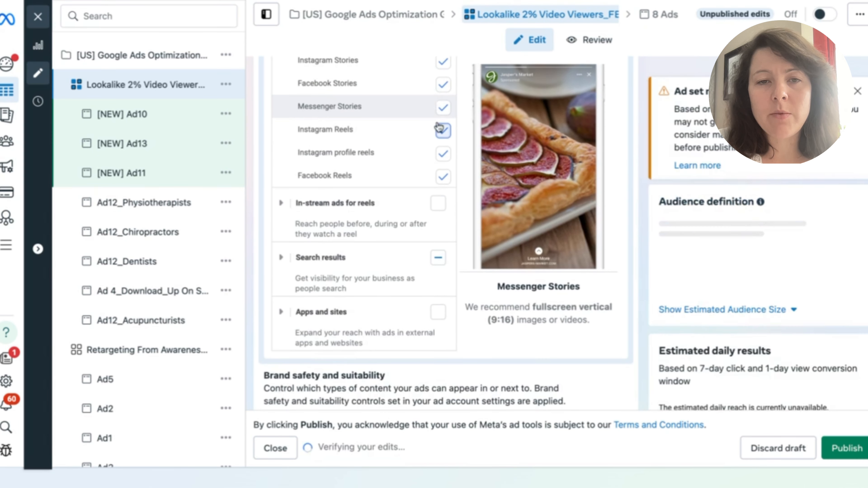
{"action": "scroll", "coordinate": [429, 203], "scroll_direction": "up", "scroll_amount": 2}
{"action": "left_click", "coordinate": [438, 178]}
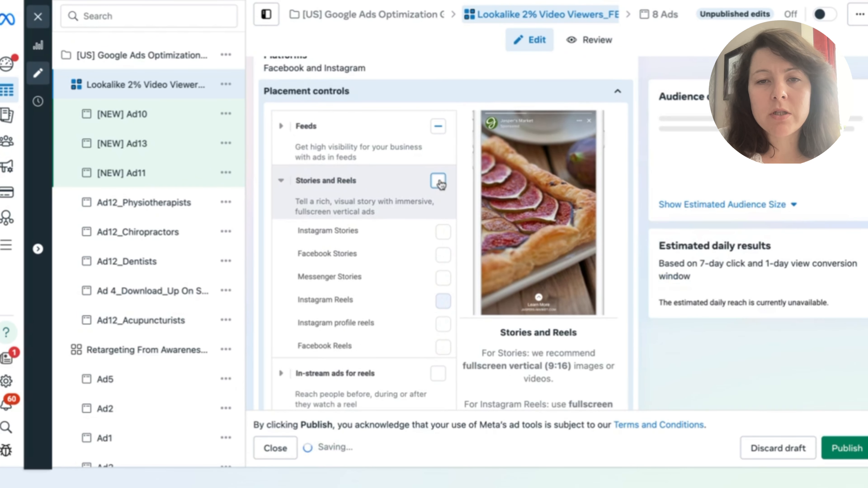
- Check the ad set's individual Feeds placements and add Facebook search results to its search placements
{"action": "scroll", "coordinate": [281, 178], "scroll_direction": "down", "scroll_amount": 4}
{"action": "scroll", "coordinate": [282, 181], "scroll_direction": "up", "scroll_amount": 5}
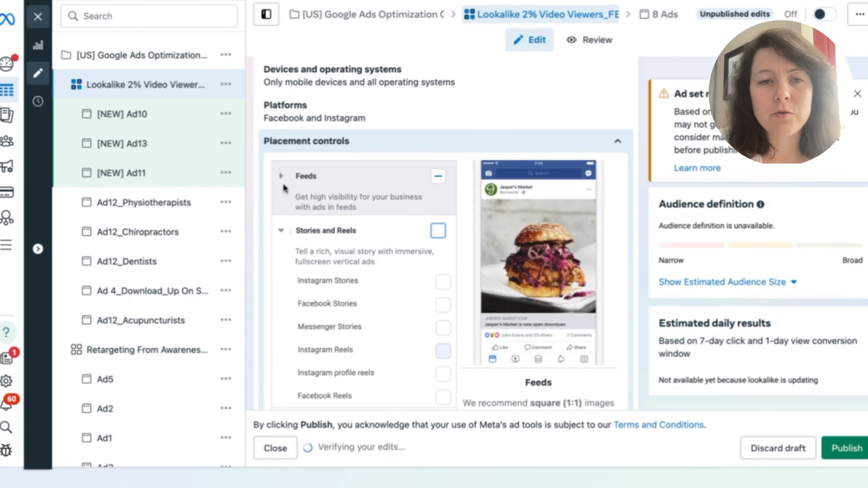
{"action": "left_click", "coordinate": [281, 177]}
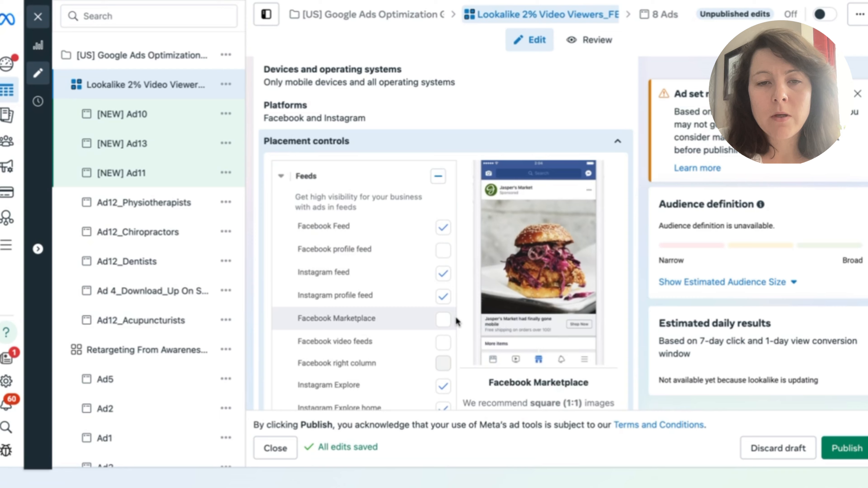
{"action": "scroll", "coordinate": [444, 318], "scroll_direction": "down", "scroll_amount": 5}
{"action": "scroll", "coordinate": [443, 267], "scroll_direction": "down", "scroll_amount": 10}
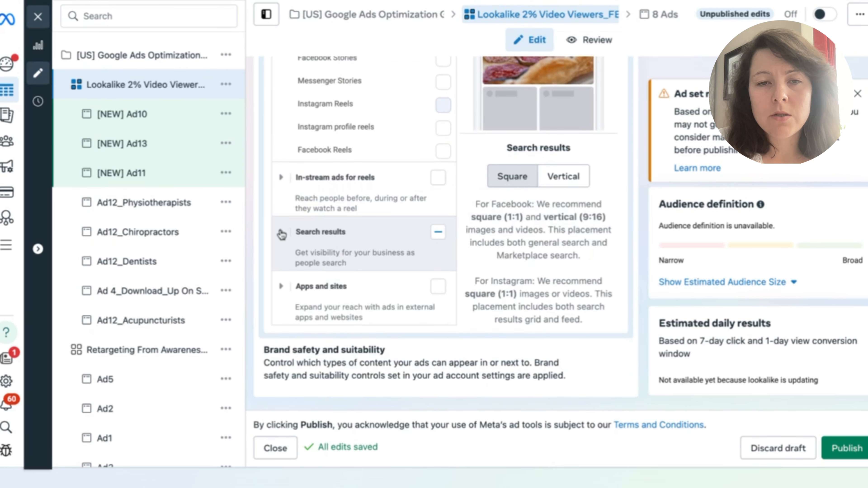
{"action": "left_click", "coordinate": [281, 233]}
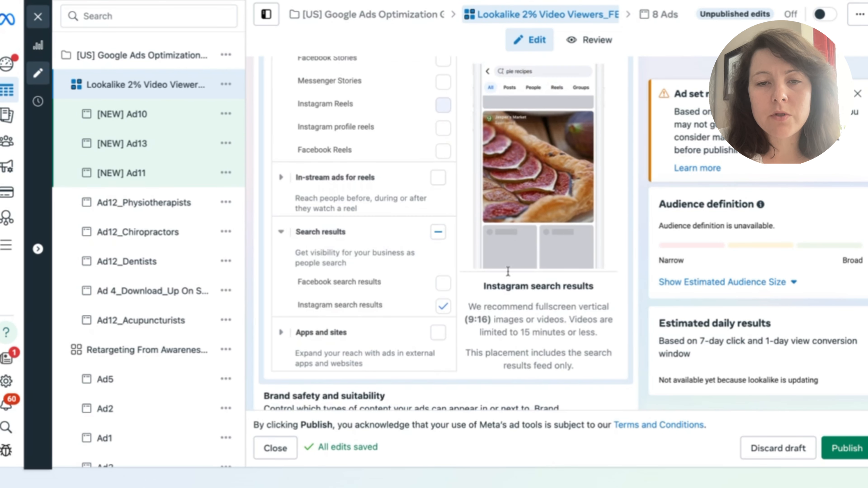
{"action": "left_click", "coordinate": [441, 285]}
- Publish the ad set's placement changes and switch the Lookalike 2% Video Viewers_FB Mobile ad set on
{"action": "scroll", "coordinate": [440, 289], "scroll_direction": "up", "scroll_amount": 5}
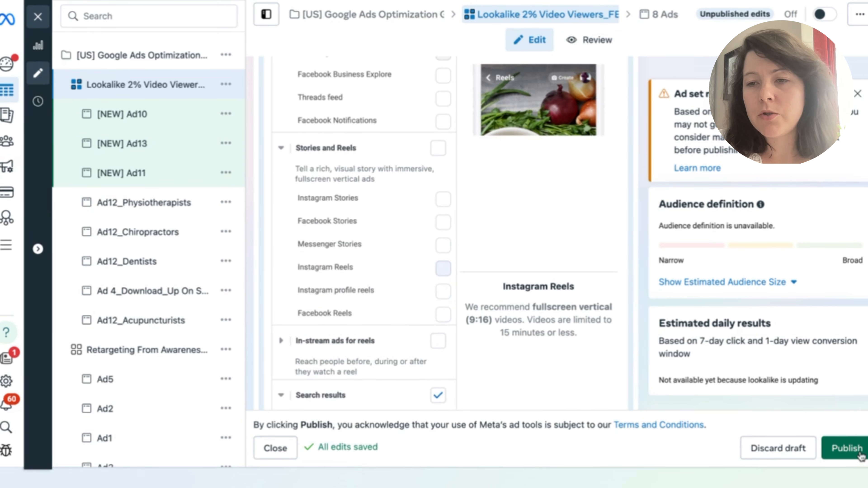
{"action": "left_click", "coordinate": [846, 448]}
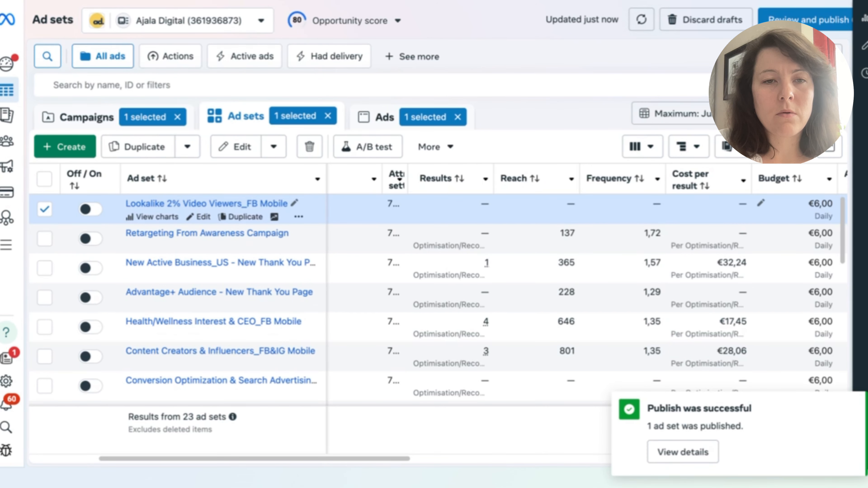
{"action": "left_click", "coordinate": [96, 212]}
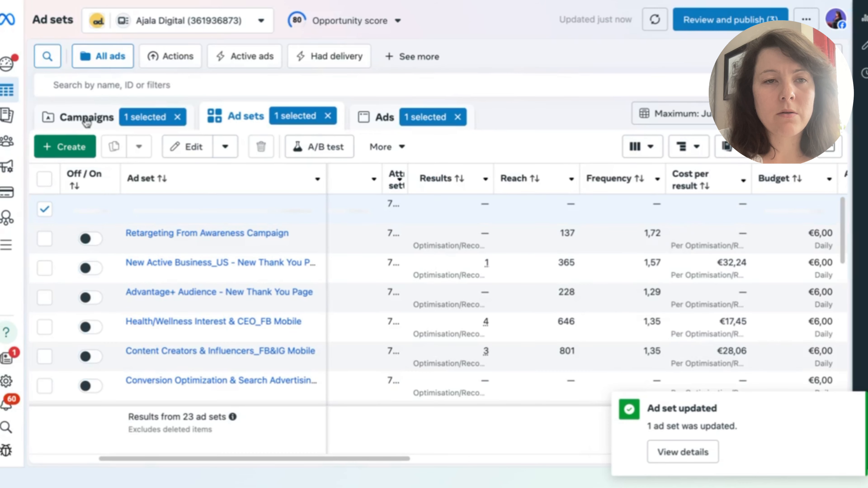
- Look over the ads of the Lookalike 2% Video Viewers_FB Mobile ad set within the [US] Google Ads Optimization Guide_Conversions campaign
{"action": "left_click", "coordinate": [82, 126]}
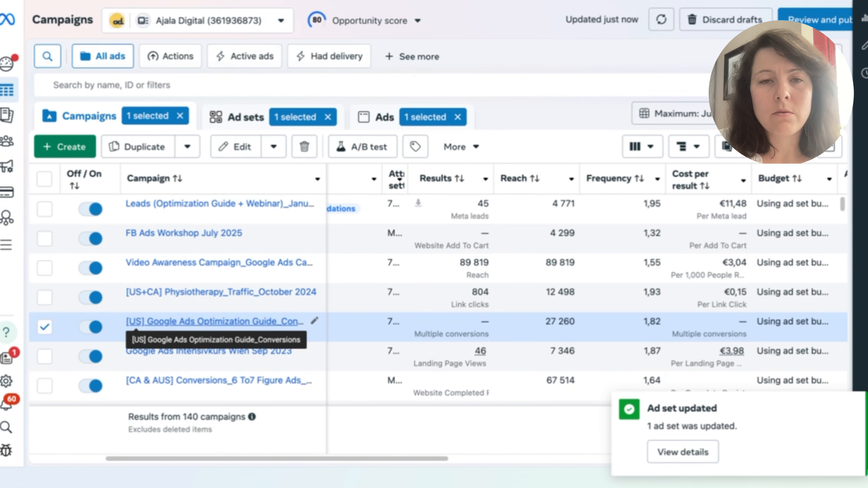
{"action": "left_click", "coordinate": [136, 323]}
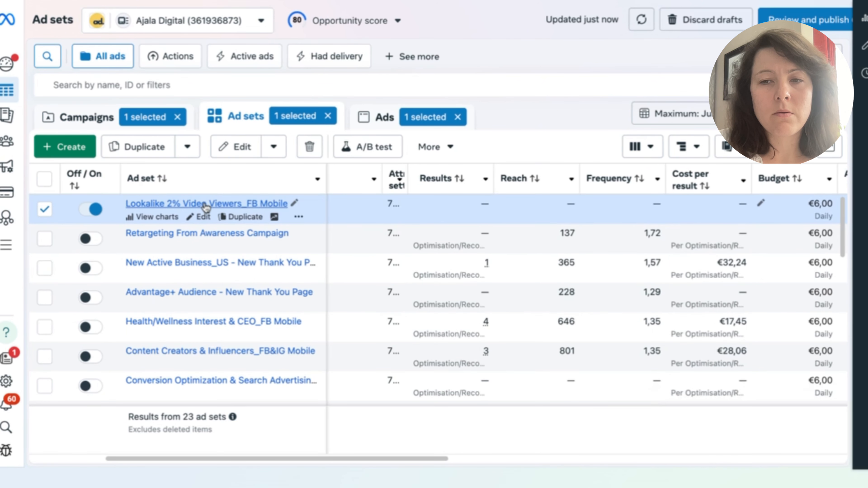
{"action": "left_click", "coordinate": [206, 205]}
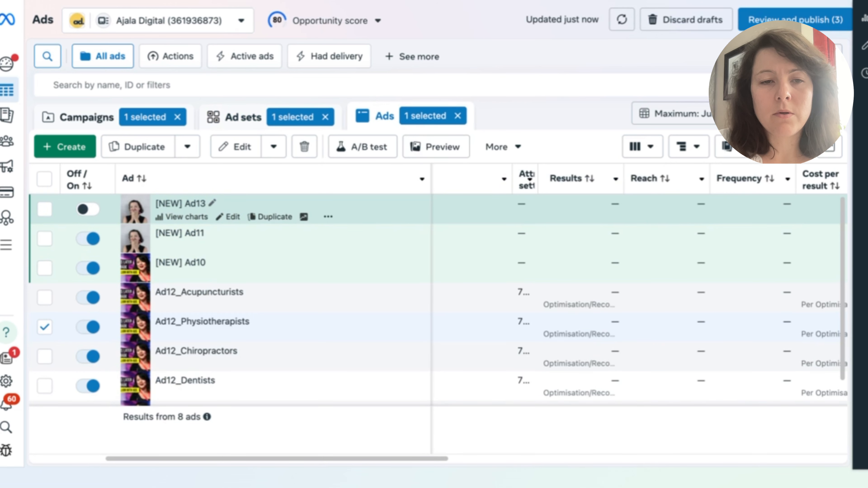
{"action": "scroll", "coordinate": [282, 246], "scroll_direction": "down", "scroll_amount": 2}
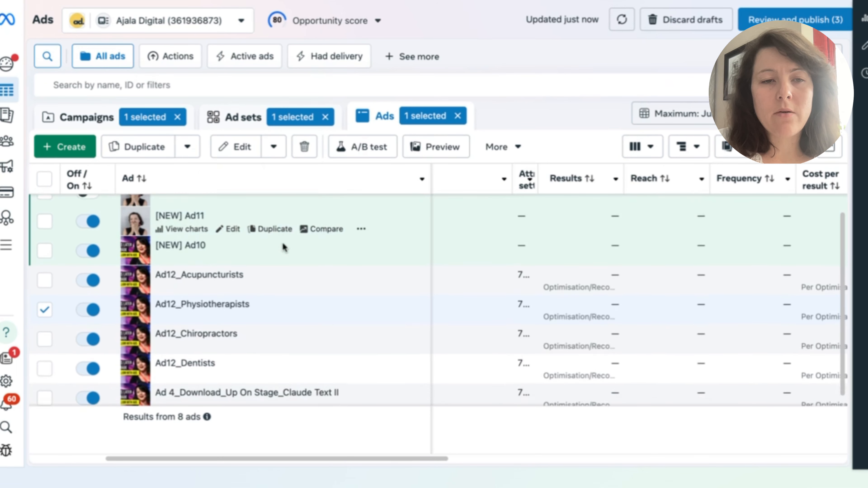
{"action": "left_click", "coordinate": [275, 370]}
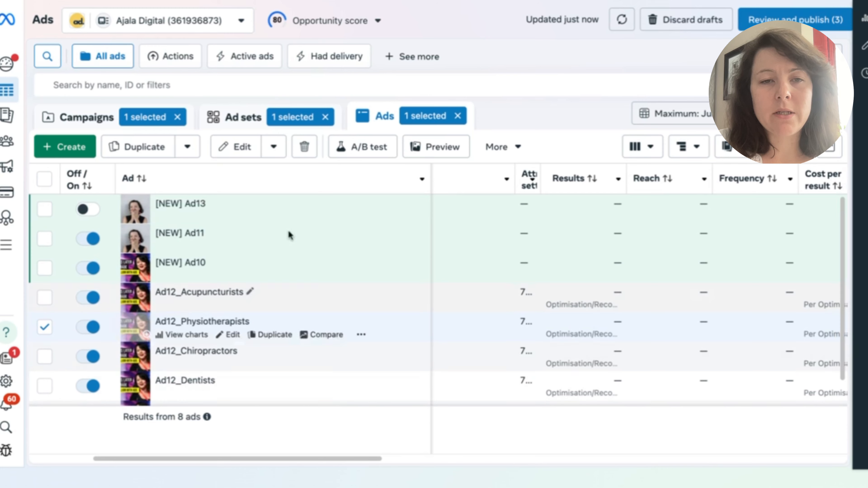
{"action": "scroll", "coordinate": [287, 355], "scroll_direction": "down", "scroll_amount": 1}
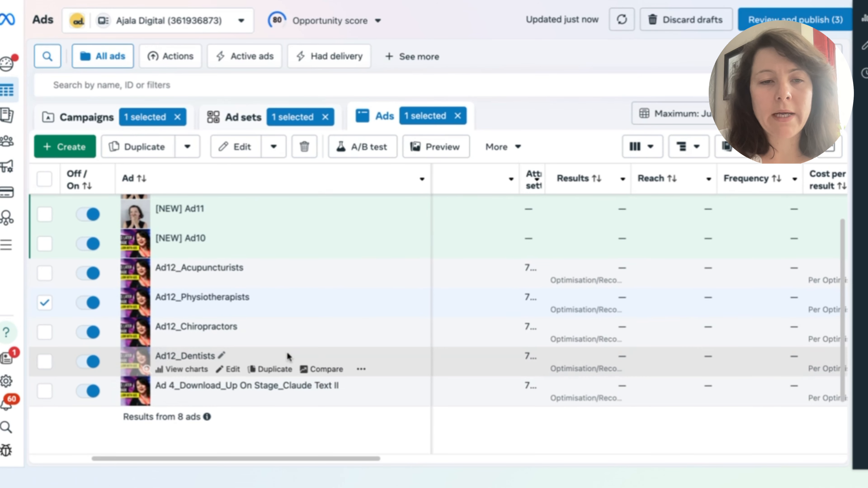
{"action": "scroll", "coordinate": [259, 335], "scroll_direction": "up", "scroll_amount": 1}
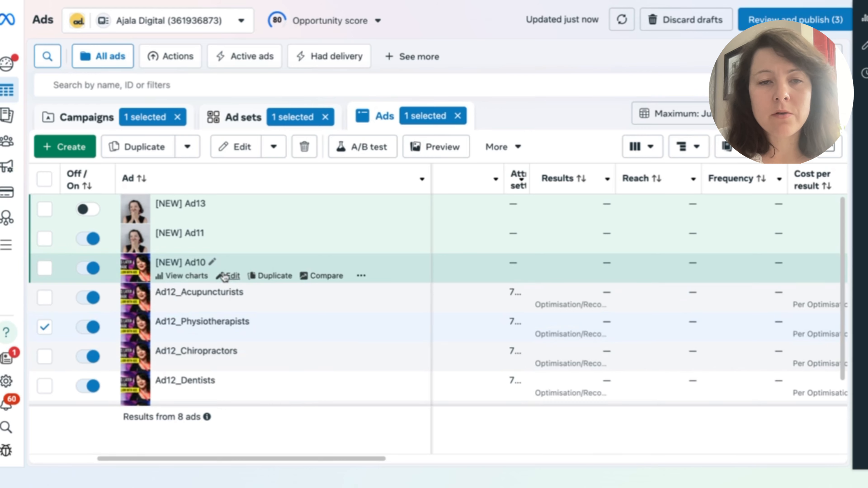
- Open the [NEW] Ad10 draft for editing and review its setup, media, primary text and feed previews
{"action": "left_click", "coordinate": [228, 276]}
{"action": "scroll", "coordinate": [427, 301], "scroll_direction": "down", "scroll_amount": 10}
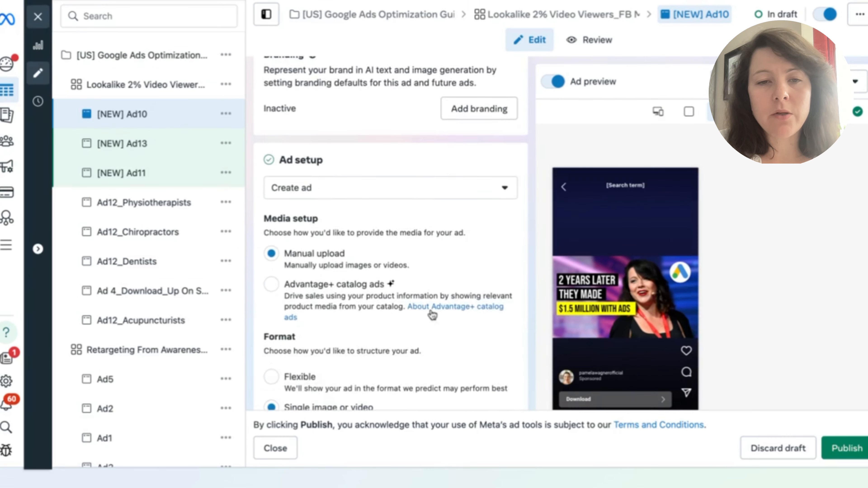
{"action": "scroll", "coordinate": [432, 315], "scroll_direction": "down", "scroll_amount": 15}
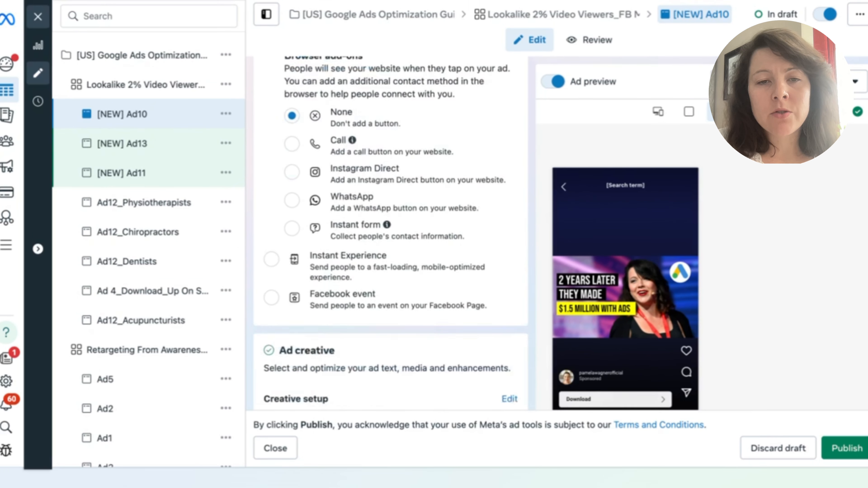
{"action": "scroll", "coordinate": [391, 234], "scroll_direction": "down", "scroll_amount": 10}
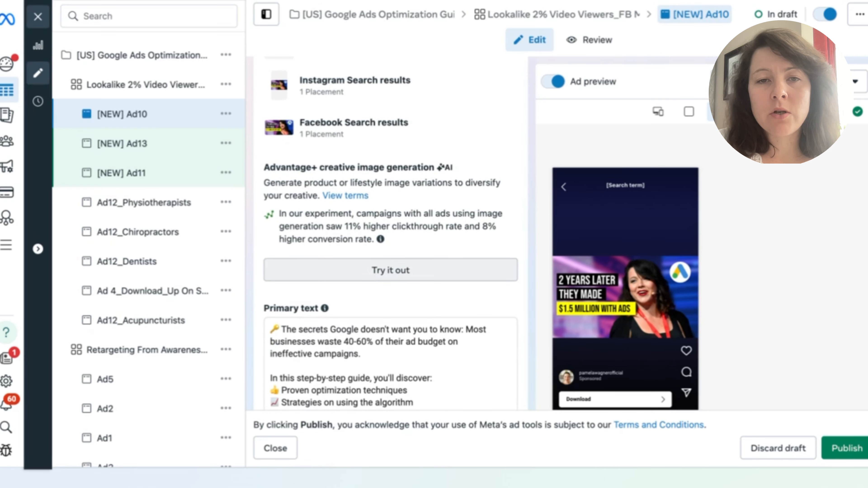
{"action": "scroll", "coordinate": [390, 234], "scroll_direction": "down", "scroll_amount": 5}
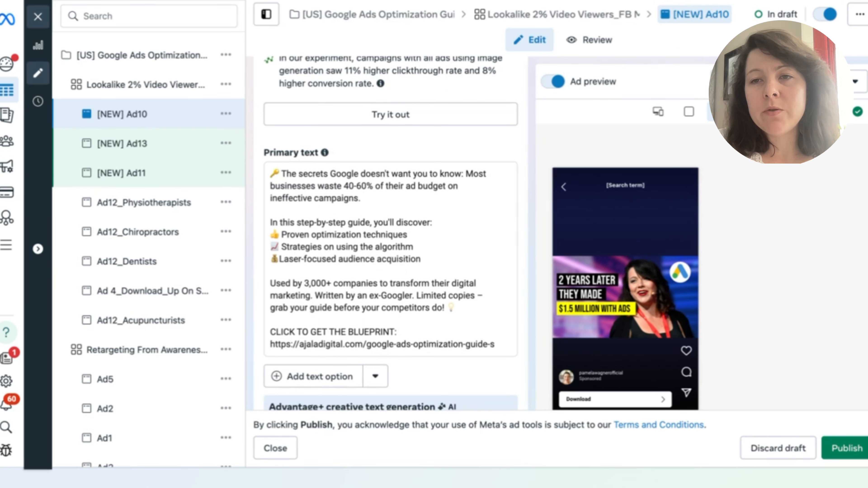
{"action": "left_click", "coordinate": [689, 115]}
{"action": "left_click", "coordinate": [655, 112]}
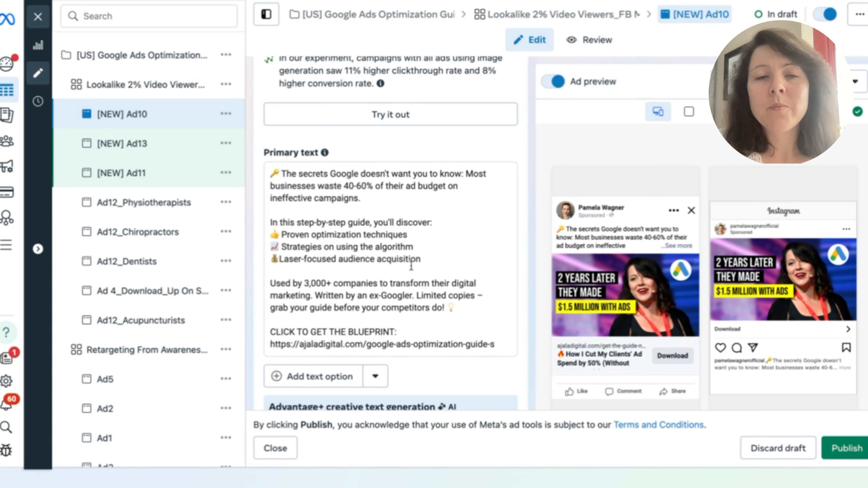
{"action": "scroll", "coordinate": [419, 266], "scroll_direction": "up", "scroll_amount": 1}
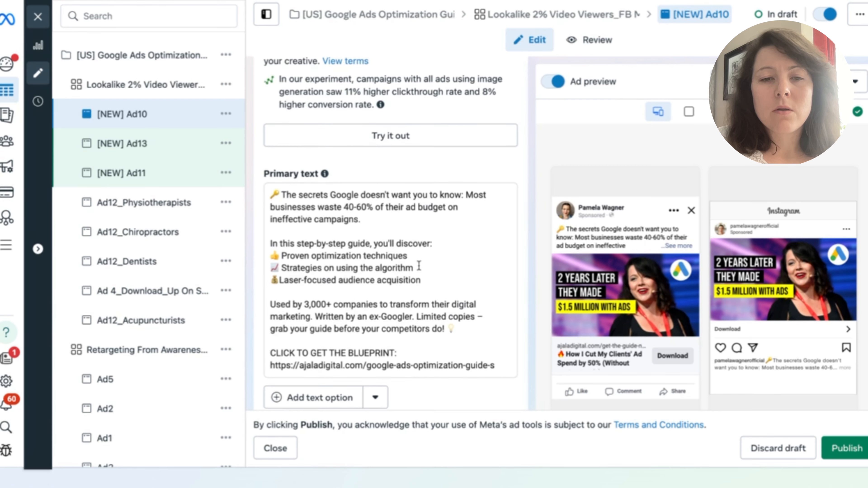
{"action": "scroll", "coordinate": [419, 266], "scroll_direction": "up", "scroll_amount": 10}
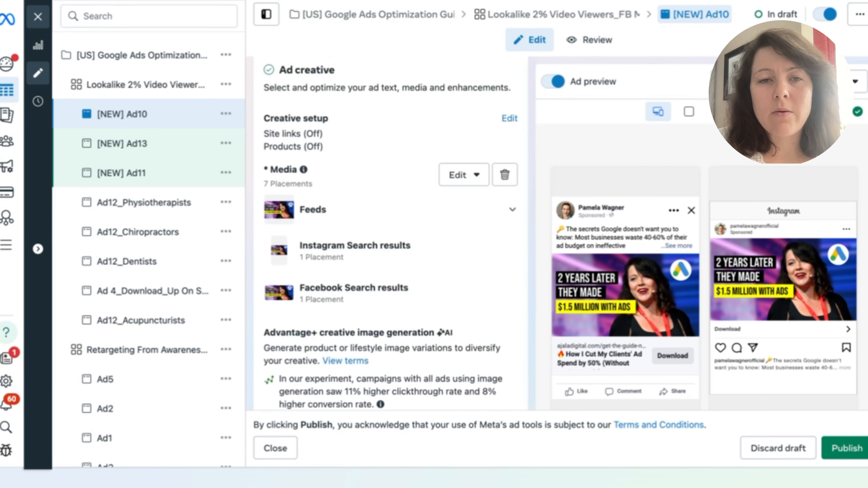
{"action": "scroll", "coordinate": [418, 266], "scroll_direction": "down", "scroll_amount": 8}
{"action": "scroll", "coordinate": [391, 237], "scroll_direction": "down", "scroll_amount": 2}
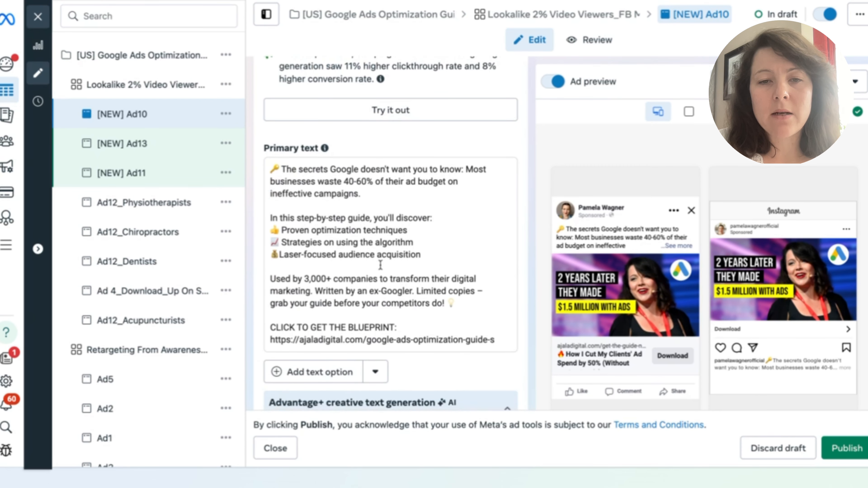
- Extend the closing line of Ad10's primary text to read "CLICK TO GET THE BLUEPRINT FOR JUST $7:"
{"action": "scroll", "coordinate": [380, 265], "scroll_direction": "down", "scroll_amount": 3}
{"action": "left_click", "coordinate": [510, 229]}
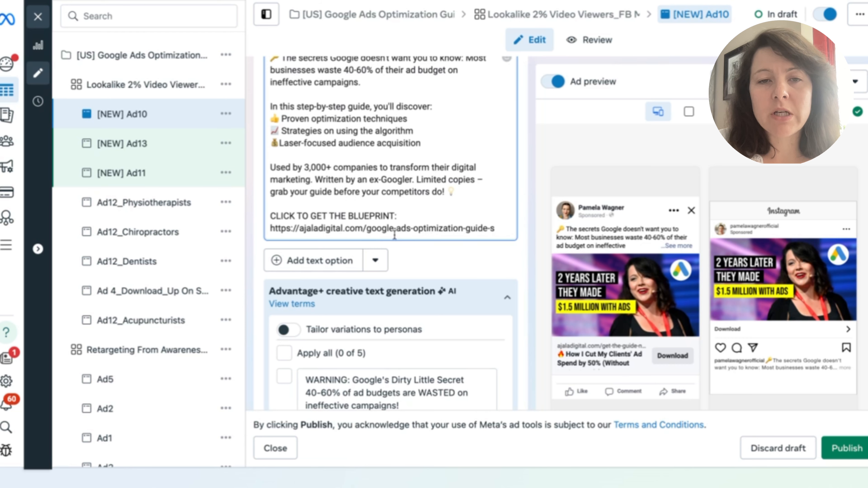
{"action": "key", "text": "super+a"}
{"action": "left_click", "coordinate": [486, 200]}
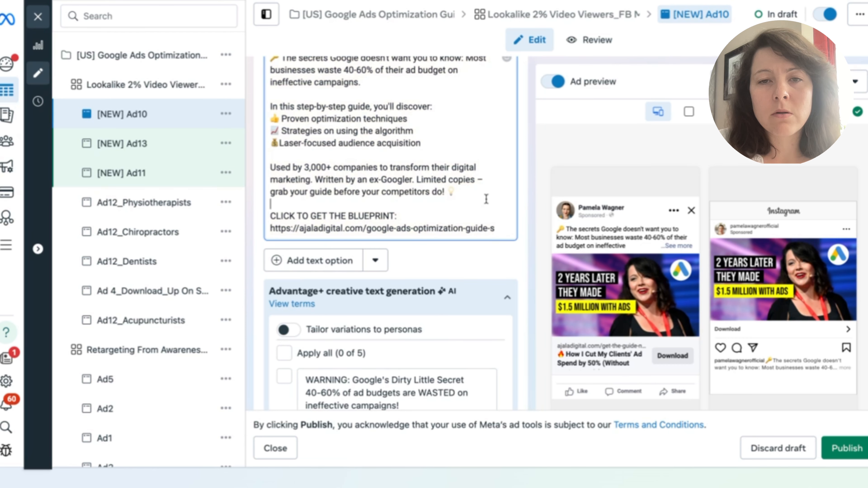
{"action": "scroll", "coordinate": [486, 200], "scroll_direction": "up", "scroll_amount": 1}
{"action": "scroll", "coordinate": [486, 200], "scroll_direction": "up", "scroll_amount": 5}
{"action": "scroll", "coordinate": [486, 199], "scroll_direction": "down", "scroll_amount": 10}
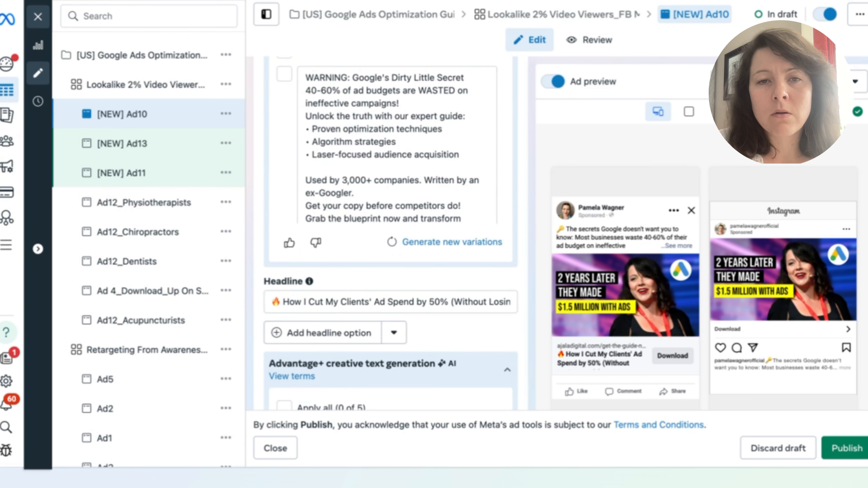
{"action": "scroll", "coordinate": [525, 199], "scroll_direction": "up", "scroll_amount": 8}
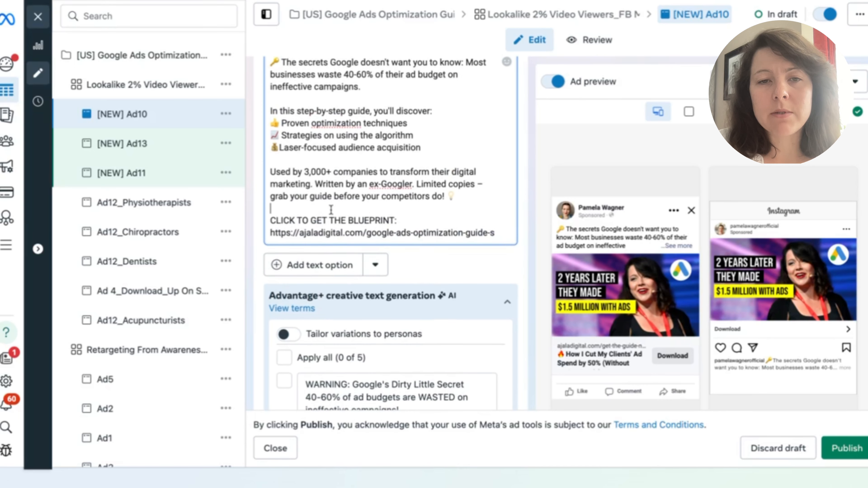
{"action": "left_click", "coordinate": [394, 222]}
{"action": "type", "text": "FO"}
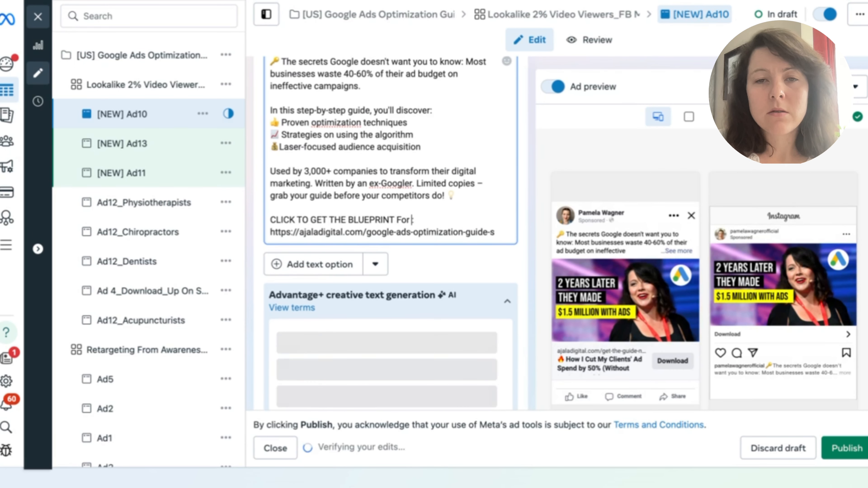
{"action": "type", "text": "R JUST $7:"}
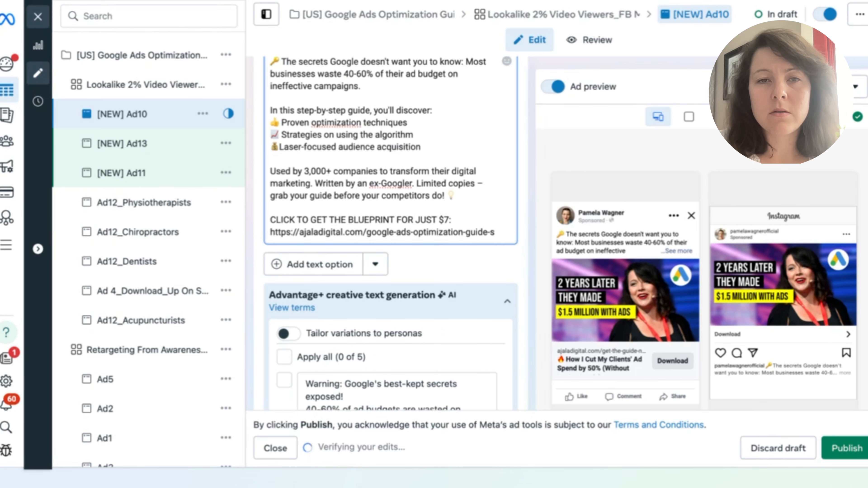
- Change Ad10's call to action to Get offer and publish the ad
{"action": "scroll", "coordinate": [423, 200], "scroll_direction": "down", "scroll_amount": 2}
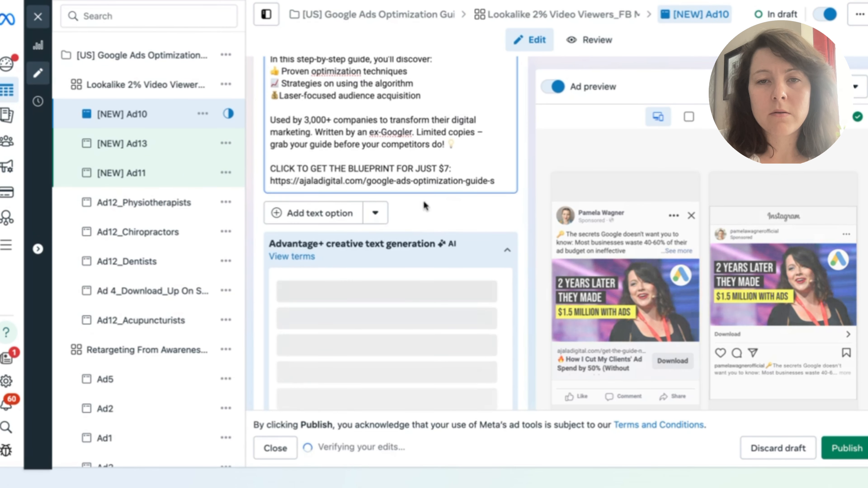
{"action": "scroll", "coordinate": [536, 222], "scroll_direction": "down", "scroll_amount": 4}
{"action": "scroll", "coordinate": [517, 197], "scroll_direction": "down", "scroll_amount": 10}
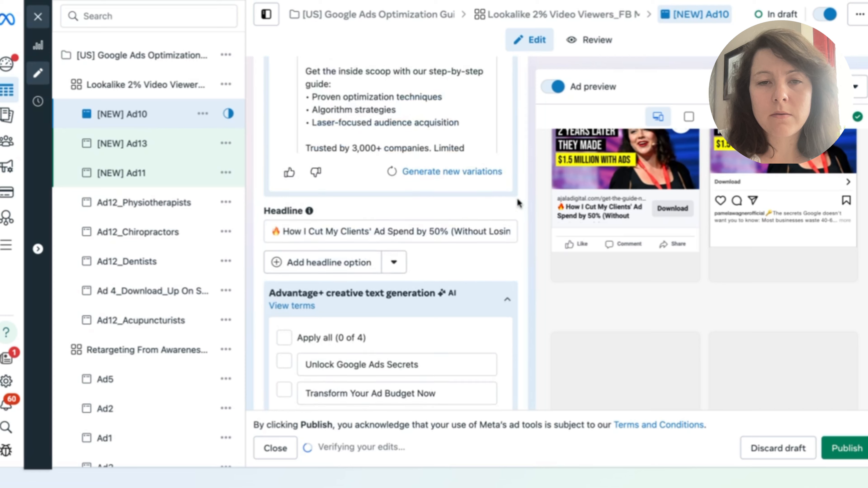
{"action": "scroll", "coordinate": [517, 197], "scroll_direction": "down", "scroll_amount": 8}
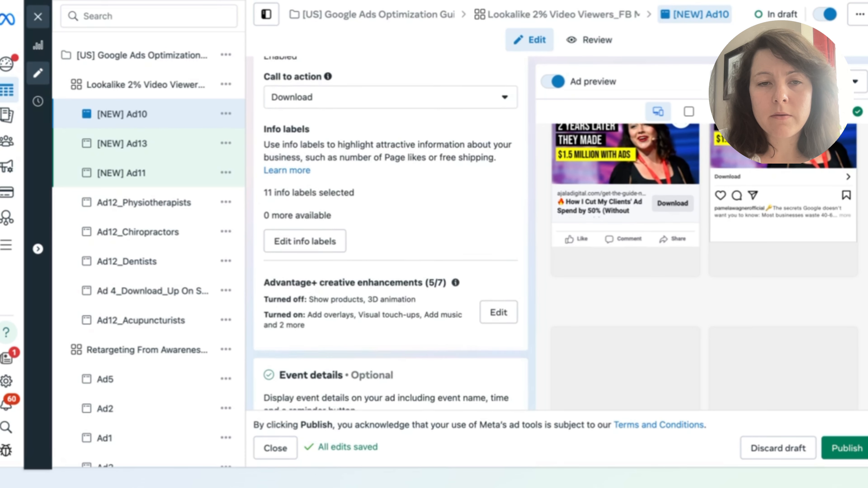
{"action": "left_click", "coordinate": [444, 91]}
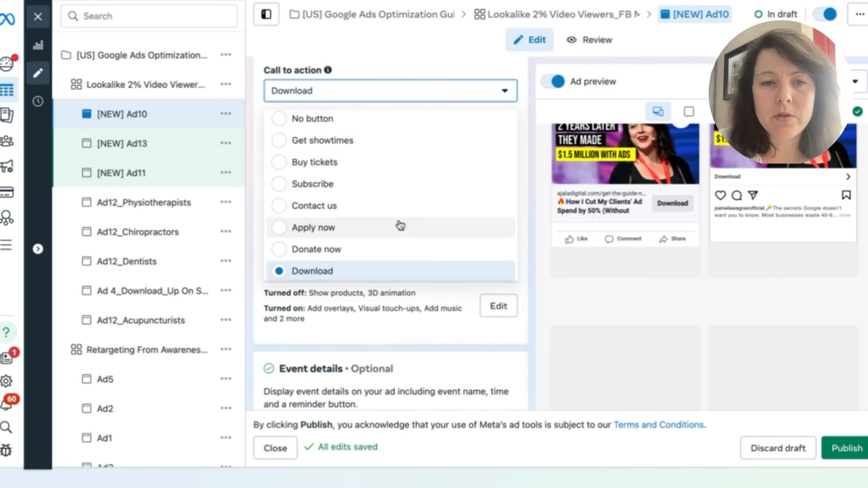
{"action": "scroll", "coordinate": [399, 225], "scroll_direction": "down", "scroll_amount": 4}
{"action": "left_click", "coordinate": [355, 173]}
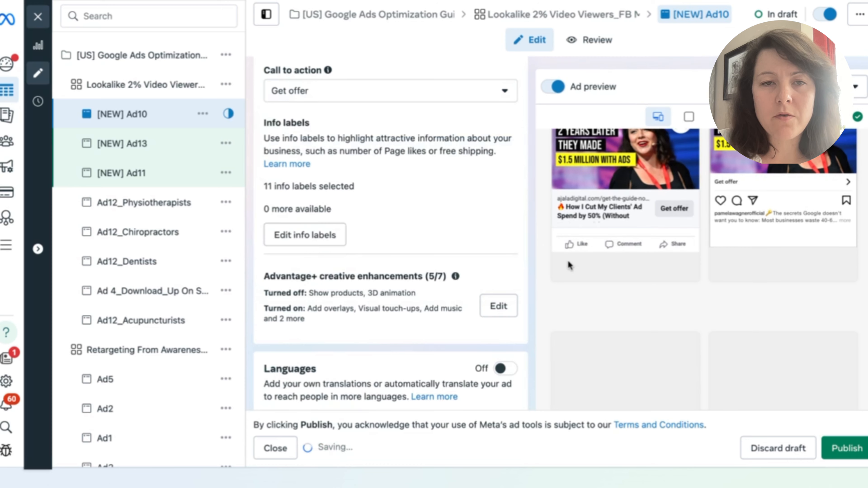
{"action": "left_click", "coordinate": [842, 450]}
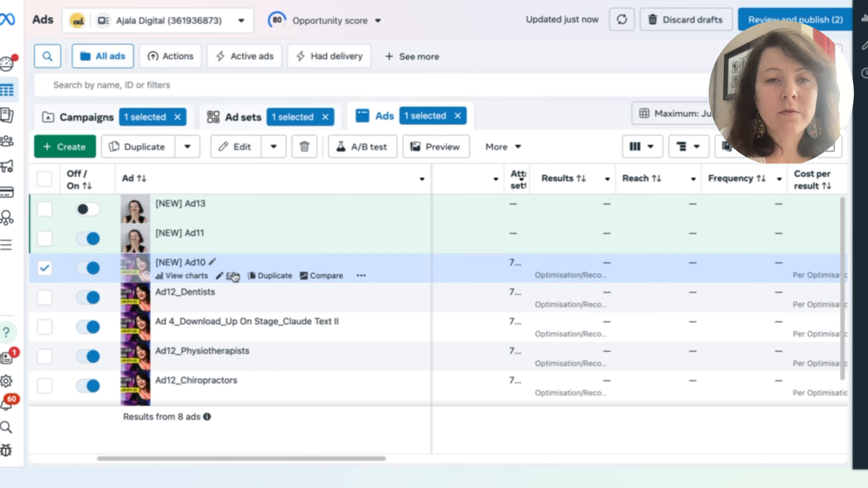
- Rename the published [NEW] Ad10 as Ad10 and publish the change
{"action": "left_click", "coordinate": [233, 276]}
{"action": "left_click_drag", "start_coordinate": [298, 108], "coordinate": [252, 110]}
{"action": "key", "text": "BackSpace"}
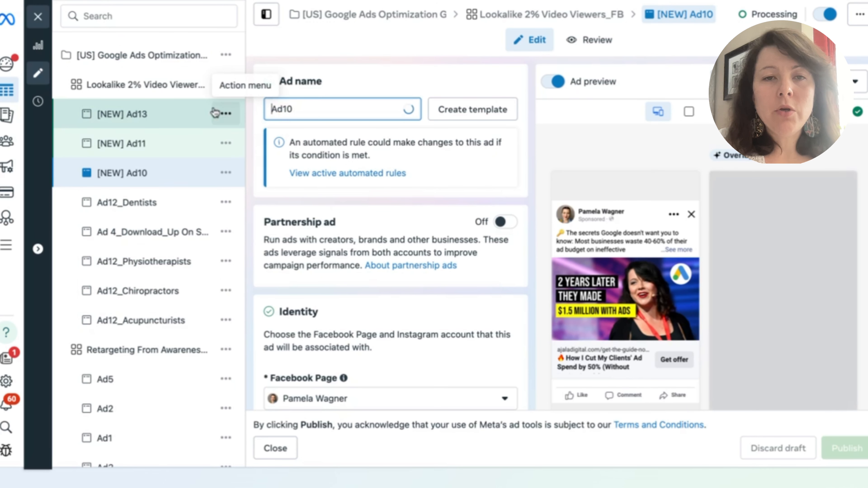
{"action": "left_click", "coordinate": [536, 356]}
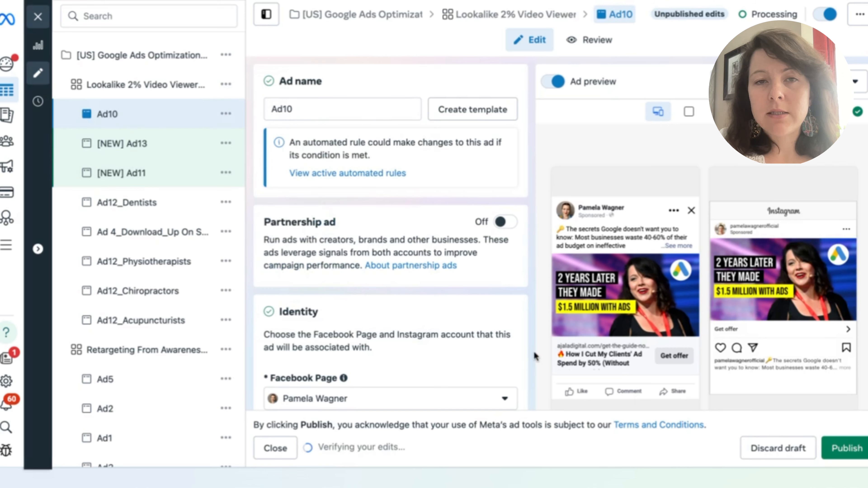
{"action": "left_click", "coordinate": [838, 448]}
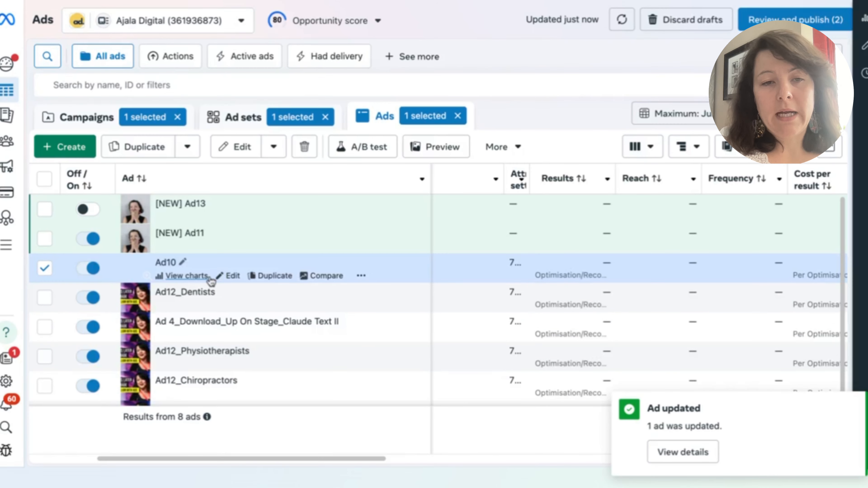
- Open the [NEW] Ad11 draft for editing and look over its identity, ad setup and format settings
{"action": "left_click", "coordinate": [205, 276]}
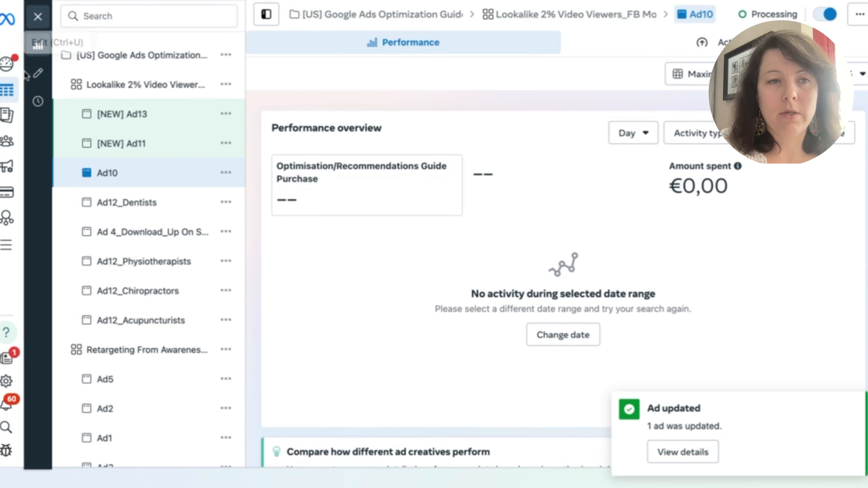
{"action": "left_click", "coordinate": [38, 73]}
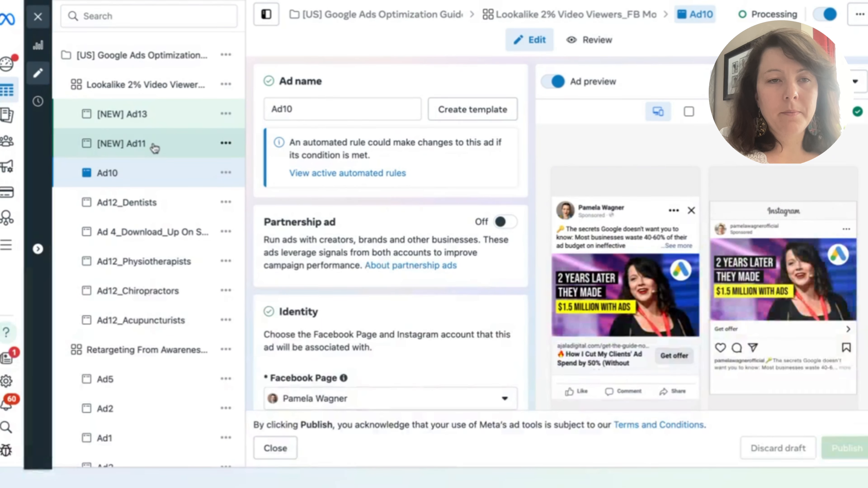
{"action": "left_click", "coordinate": [155, 145]}
{"action": "scroll", "coordinate": [419, 238], "scroll_direction": "down", "scroll_amount": 10}
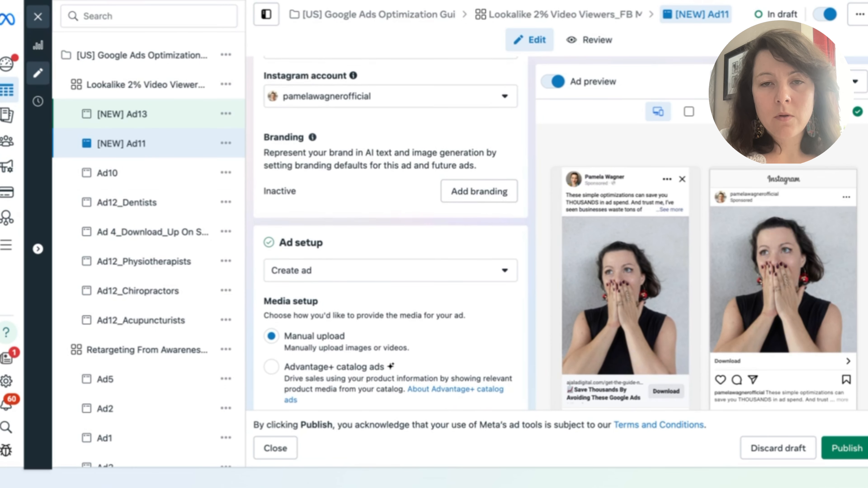
{"action": "left_click", "coordinate": [461, 191]}
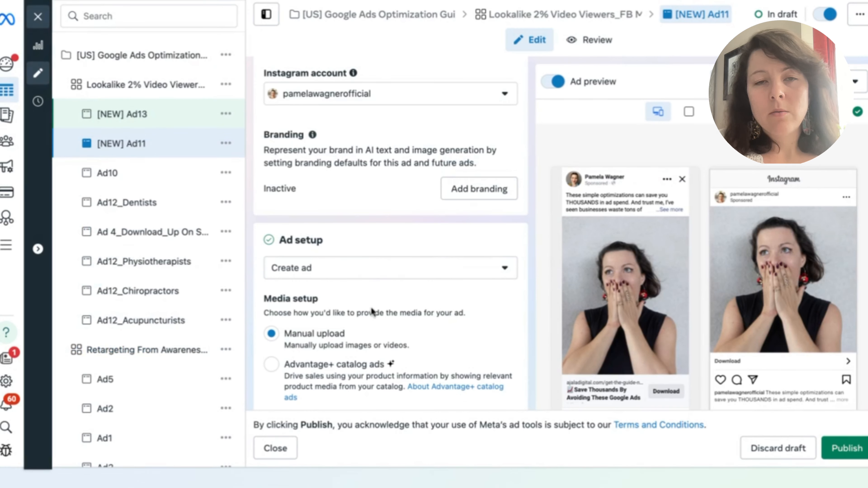
{"action": "scroll", "coordinate": [373, 312], "scroll_direction": "down", "scroll_amount": 6}
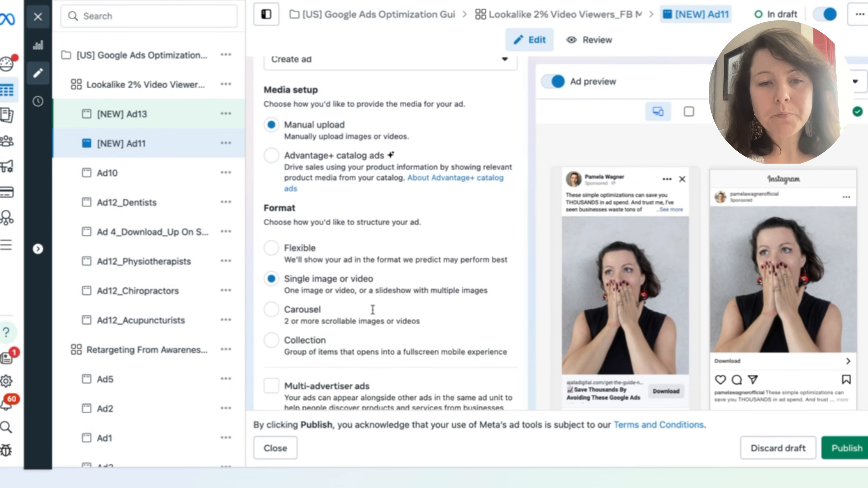
{"action": "scroll", "coordinate": [372, 310], "scroll_direction": "down", "scroll_amount": 9}
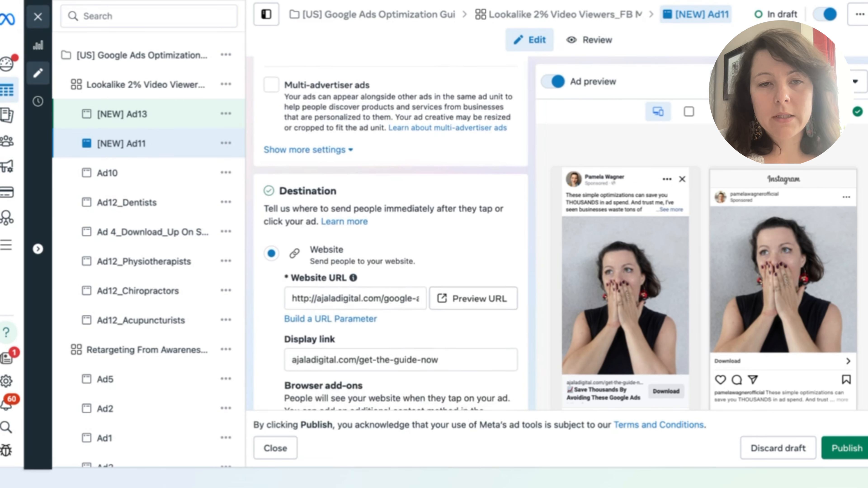
- Check Ad11's website URL in its destination and set the browser add-on to Instagram Direct
{"action": "scroll", "coordinate": [388, 155], "scroll_direction": "down", "scroll_amount": 5}
{"action": "left_click_drag", "start_coordinate": [388, 133], "coordinate": [574, 146]}
{"action": "left_click", "coordinate": [406, 157]}
{"action": "scroll", "coordinate": [407, 160], "scroll_direction": "down", "scroll_amount": 5}
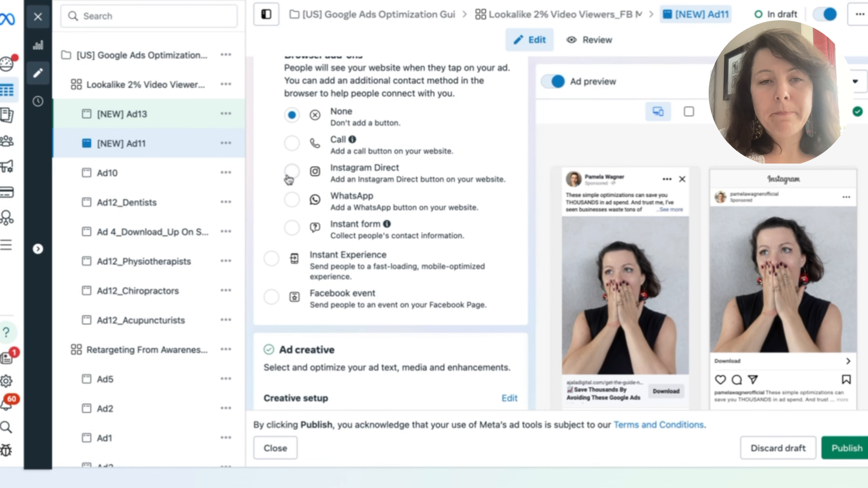
{"action": "left_click", "coordinate": [290, 176]}
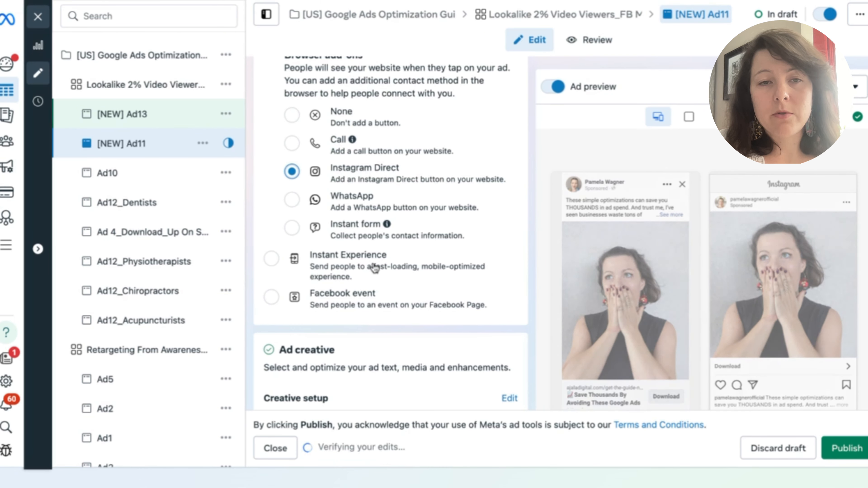
- Review Ad11's creative setup, media placements, primary text, suggested text variations and headline
{"action": "scroll", "coordinate": [374, 268], "scroll_direction": "down", "scroll_amount": 2}
{"action": "scroll", "coordinate": [374, 269], "scroll_direction": "down", "scroll_amount": 5}
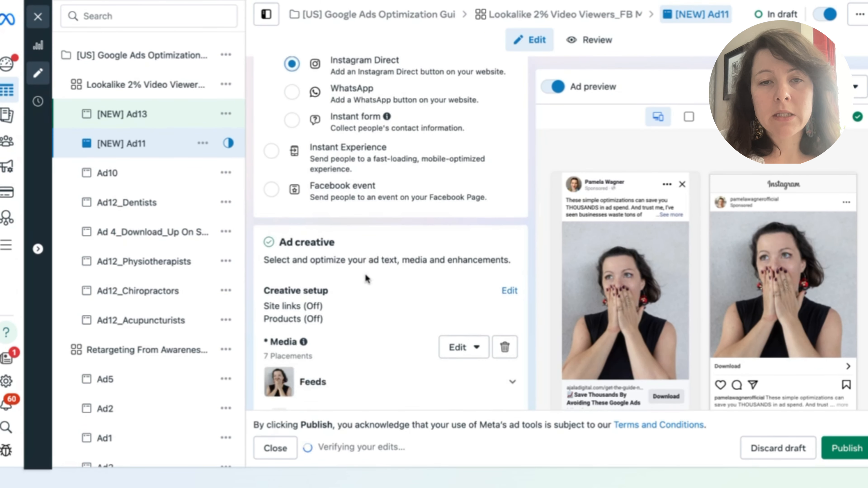
{"action": "scroll", "coordinate": [366, 277], "scroll_direction": "down", "scroll_amount": 1}
{"action": "scroll", "coordinate": [374, 285], "scroll_direction": "up", "scroll_amount": 5}
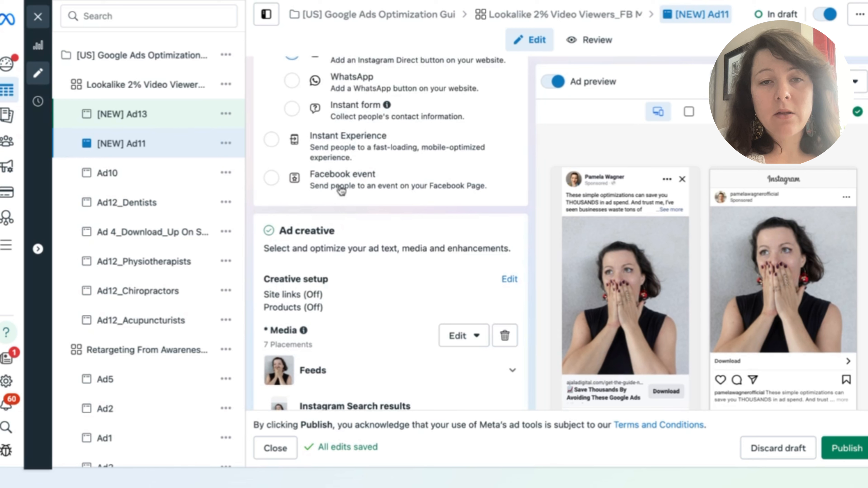
{"action": "scroll", "coordinate": [396, 246], "scroll_direction": "down", "scroll_amount": 7}
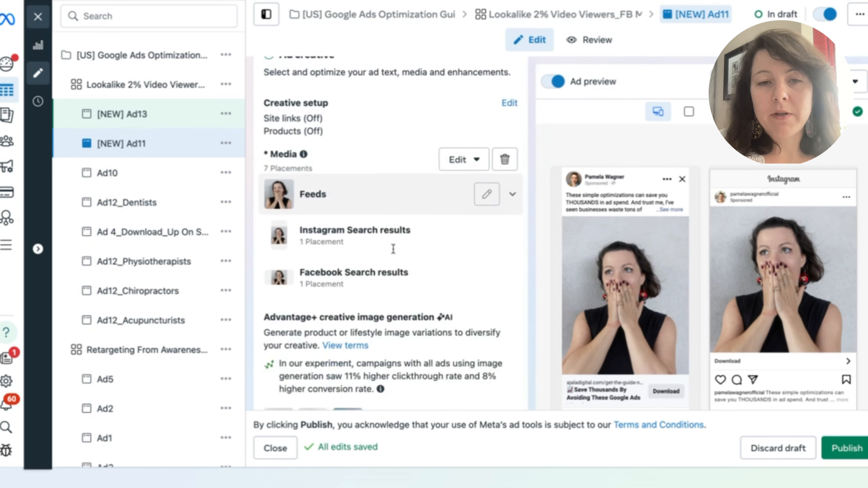
{"action": "scroll", "coordinate": [393, 250], "scroll_direction": "down", "scroll_amount": 7}
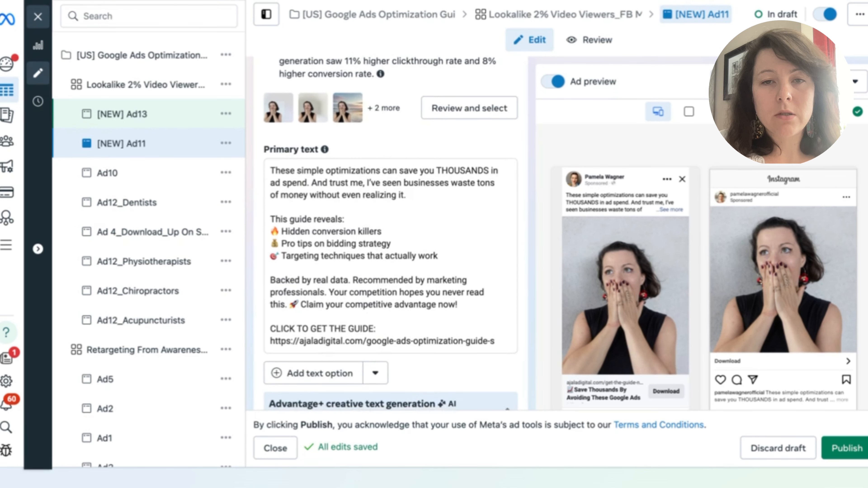
{"action": "scroll", "coordinate": [390, 239], "scroll_direction": "down", "scroll_amount": 1}
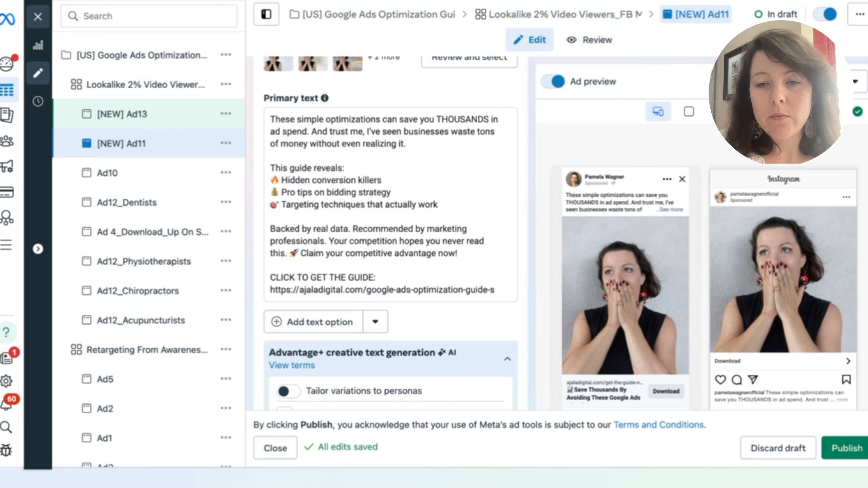
{"action": "scroll", "coordinate": [456, 268], "scroll_direction": "down", "scroll_amount": 3}
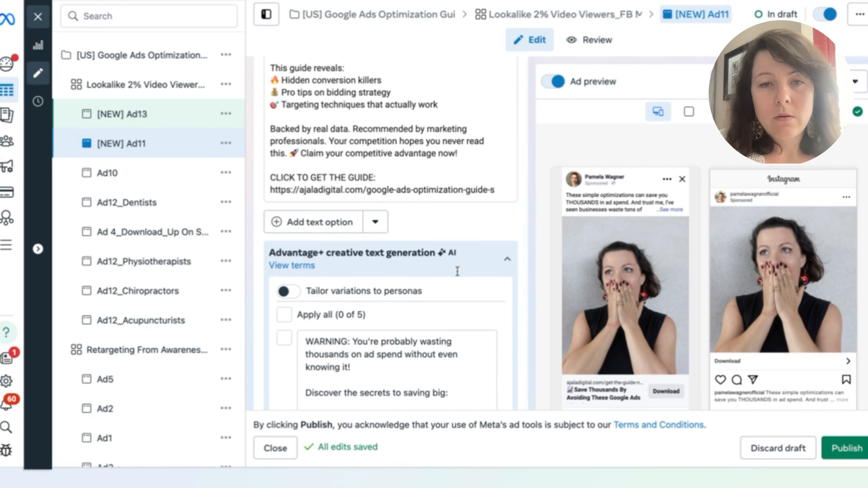
{"action": "scroll", "coordinate": [479, 218], "scroll_direction": "down", "scroll_amount": 4}
{"action": "scroll", "coordinate": [478, 218], "scroll_direction": "down", "scroll_amount": 8}
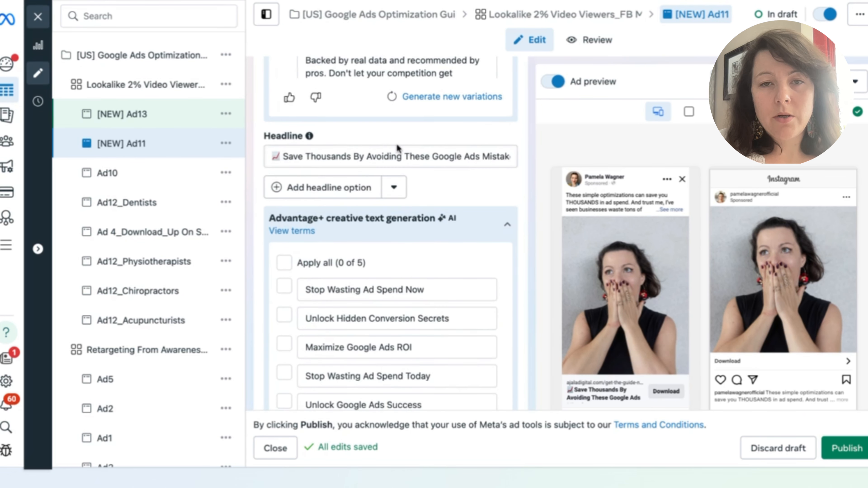
- Change Ad11's call to action to Get offer
{"action": "scroll", "coordinate": [410, 159], "scroll_direction": "down", "scroll_amount": 2}
{"action": "scroll", "coordinate": [410, 159], "scroll_direction": "down", "scroll_amount": 10}
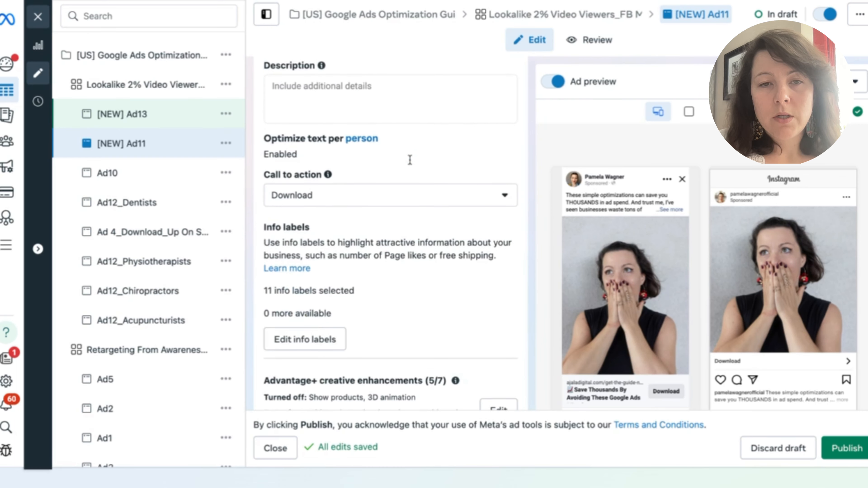
{"action": "left_click", "coordinate": [378, 189]}
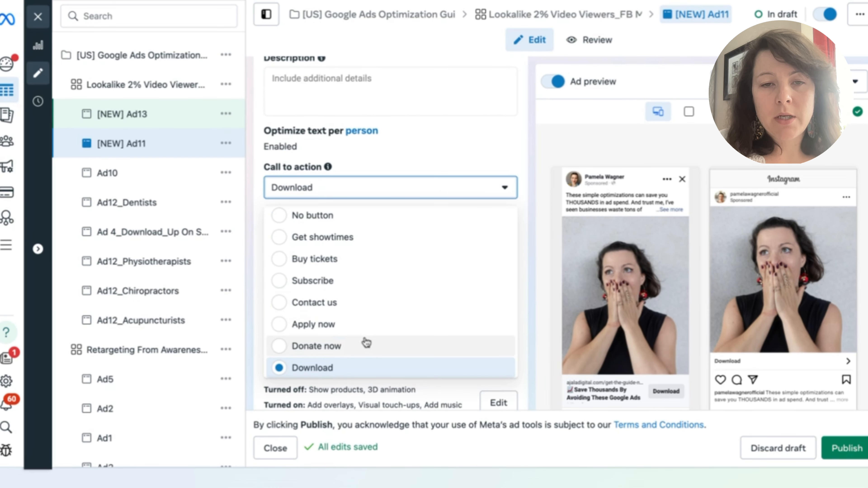
{"action": "scroll", "coordinate": [364, 341], "scroll_direction": "down", "scroll_amount": 5}
{"action": "left_click", "coordinate": [361, 214]}
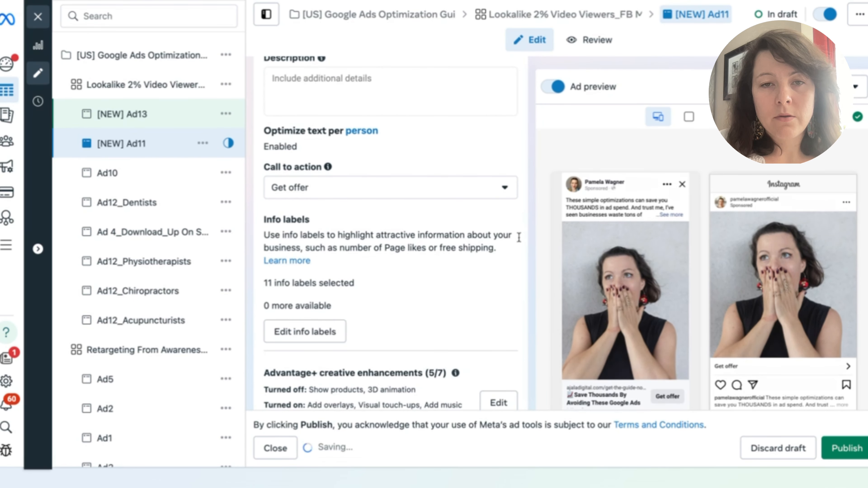
- Turn off Ad11's Add music, Visual touch-ups, Add overlays, Flex media and Text improvements enhancements and save the selection
{"action": "scroll", "coordinate": [526, 217], "scroll_direction": "down", "scroll_amount": 5}
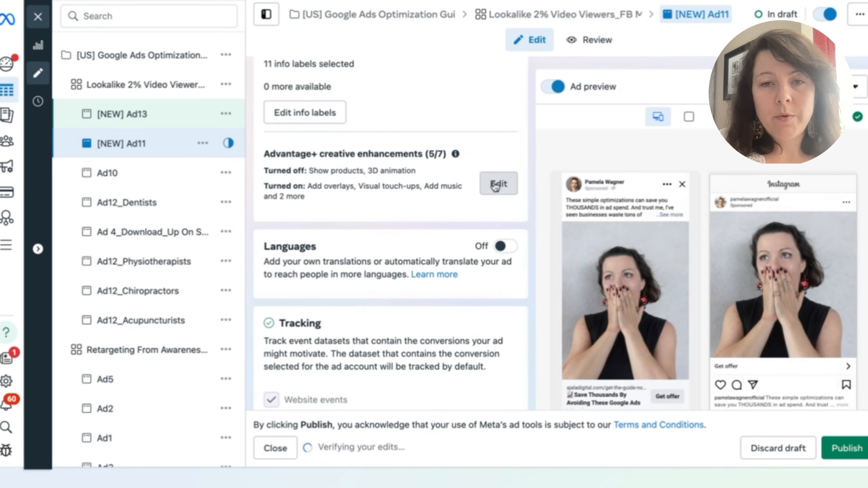
{"action": "left_click", "coordinate": [495, 184]}
{"action": "left_click", "coordinate": [577, 208]}
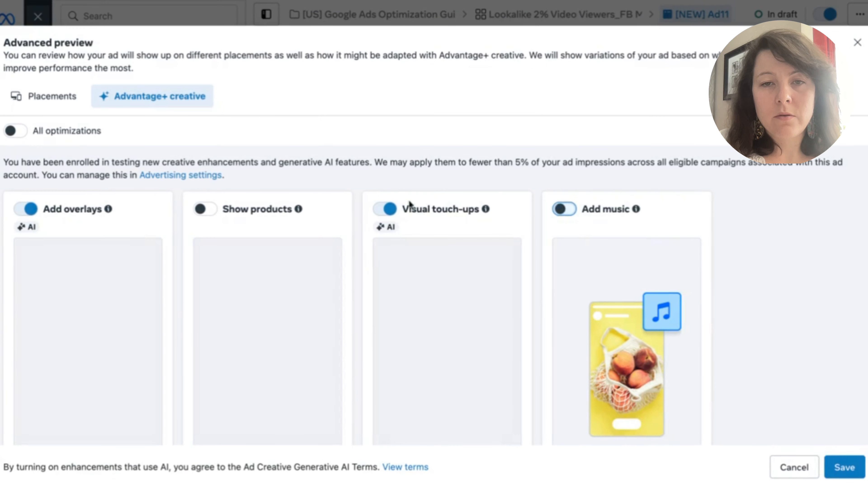
{"action": "left_click", "coordinate": [386, 208]}
{"action": "left_click", "coordinate": [24, 209]}
{"action": "scroll", "coordinate": [326, 256], "scroll_direction": "down", "scroll_amount": 8}
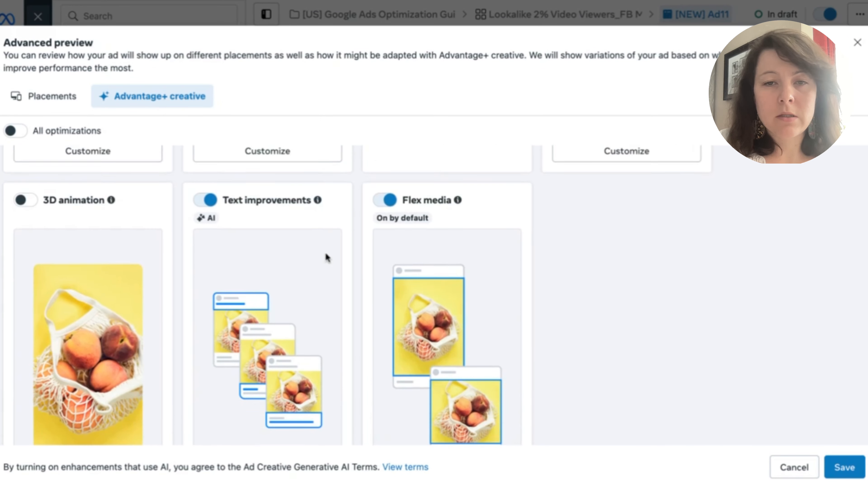
{"action": "left_click", "coordinate": [383, 192]}
{"action": "left_click", "coordinate": [205, 190]}
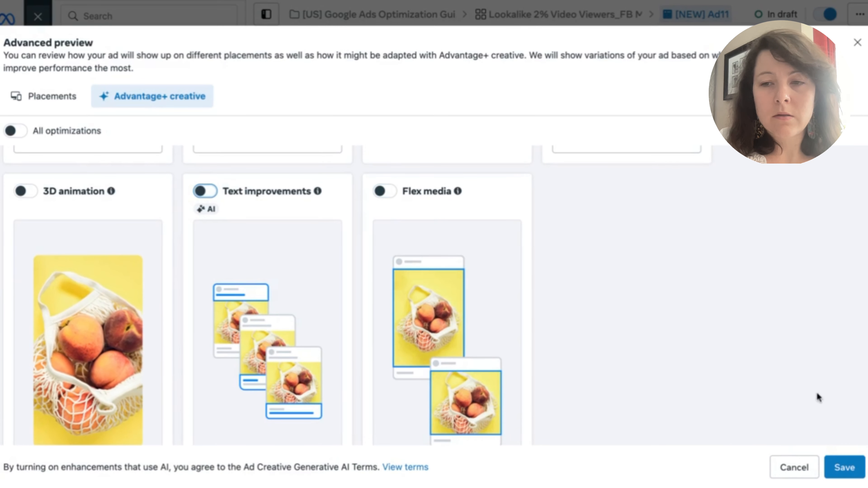
{"action": "left_click", "coordinate": [844, 468]}
- Remove the [NEW] prefix from the ad name so it reads Ad11, and publish the ad
{"action": "scroll", "coordinate": [390, 278], "scroll_direction": "down", "scroll_amount": 10}
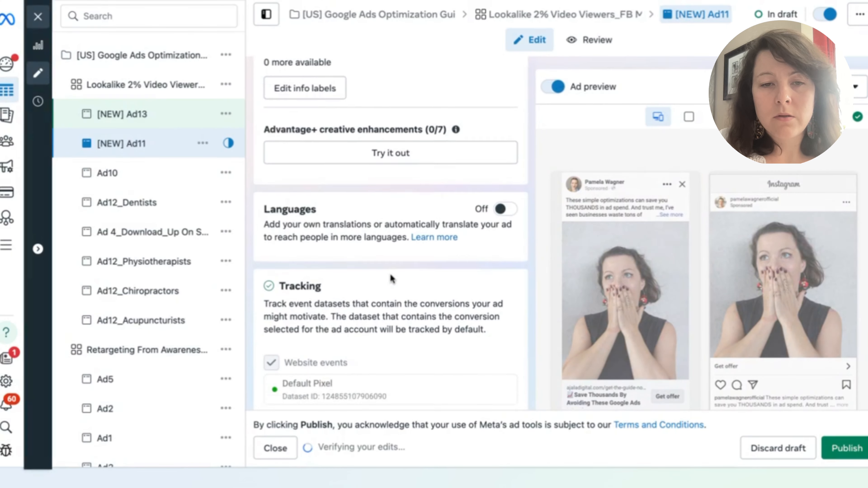
{"action": "scroll", "coordinate": [392, 279], "scroll_direction": "up", "scroll_amount": 15}
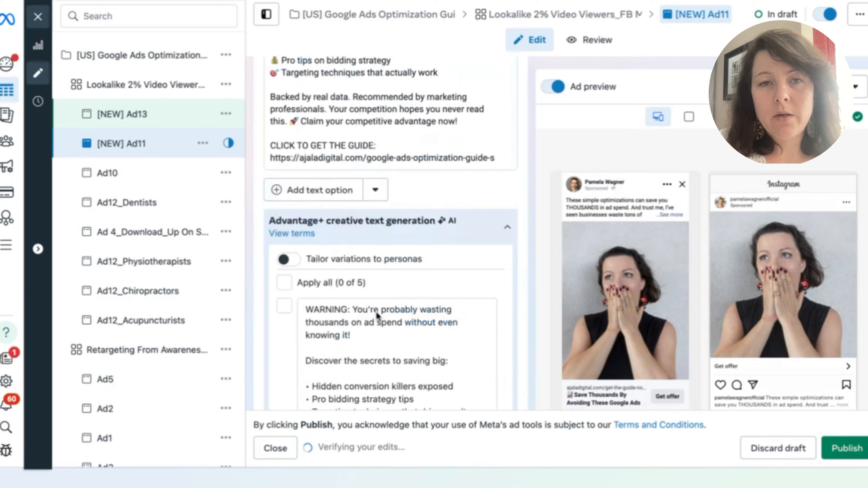
{"action": "scroll", "coordinate": [377, 317], "scroll_direction": "up", "scroll_amount": 3}
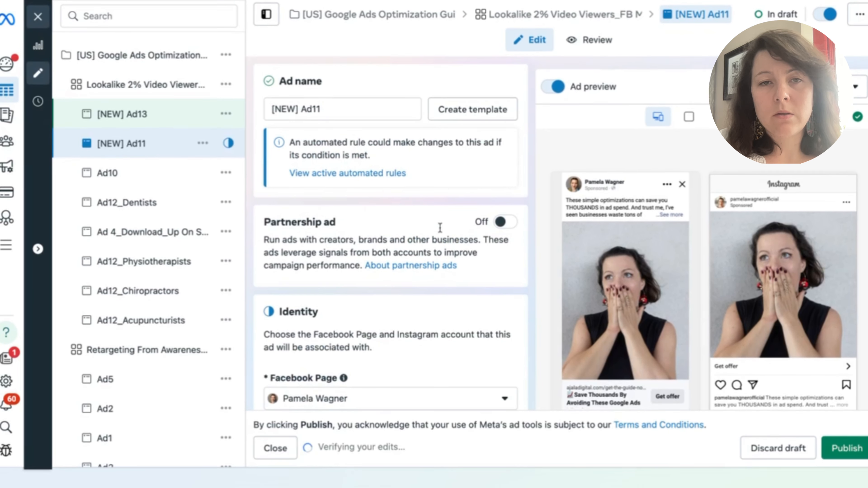
{"action": "left_click_drag", "start_coordinate": [300, 109], "coordinate": [271, 109]}
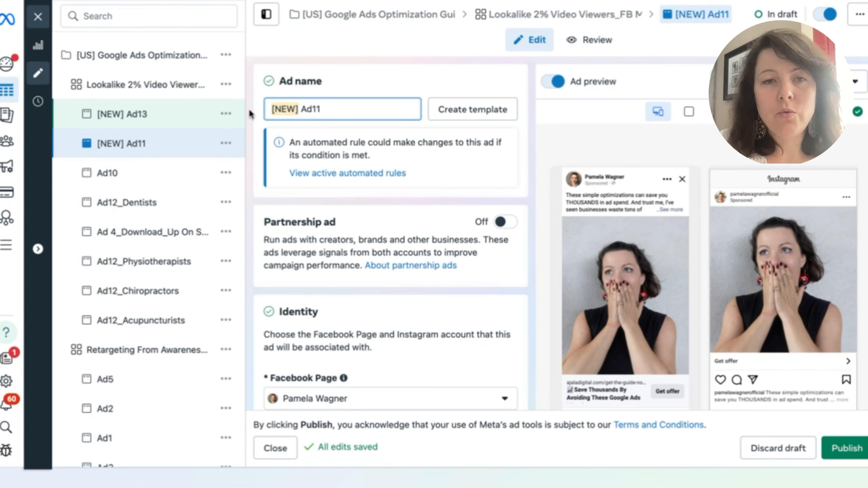
{"action": "key", "text": "BackSpace"}
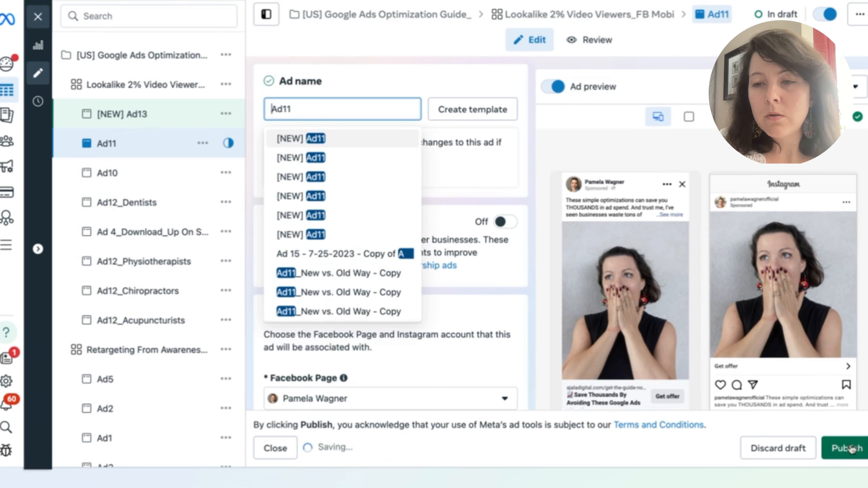
{"action": "left_click", "coordinate": [857, 450]}
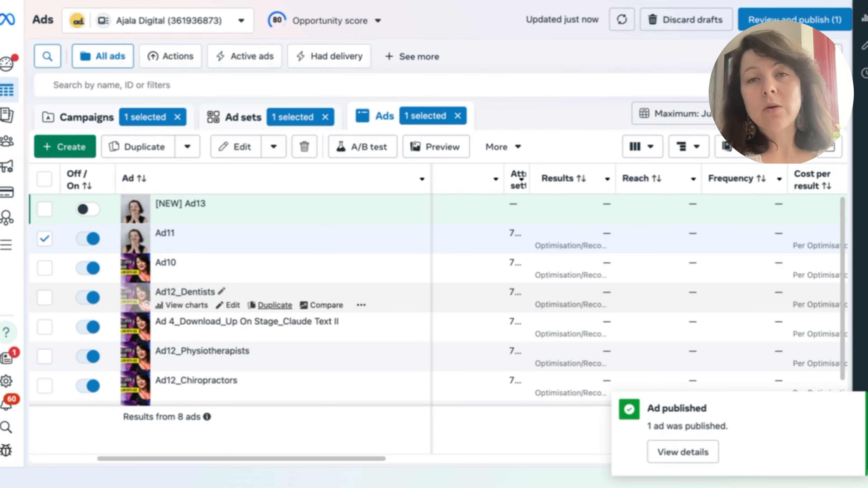
- Look over the list of ads in the lookalike ad set
{"action": "scroll", "coordinate": [280, 271], "scroll_direction": "down", "scroll_amount": 1}
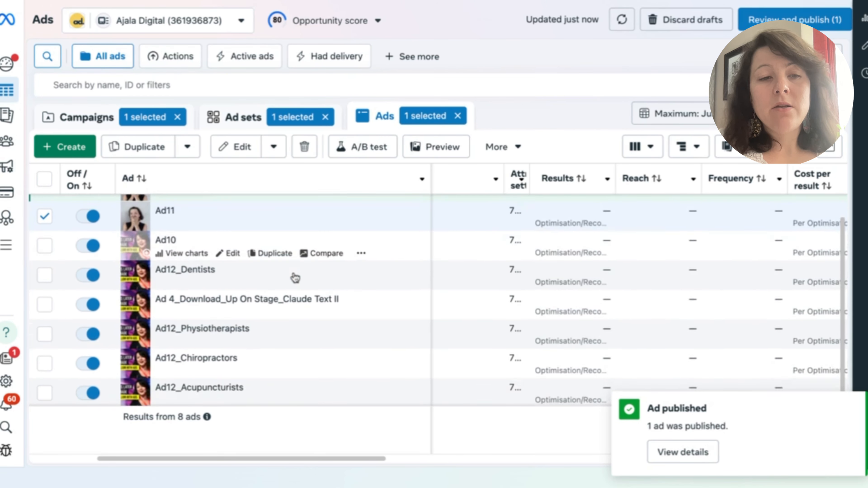
{"action": "scroll", "coordinate": [295, 276], "scroll_direction": "left", "scroll_amount": 1}
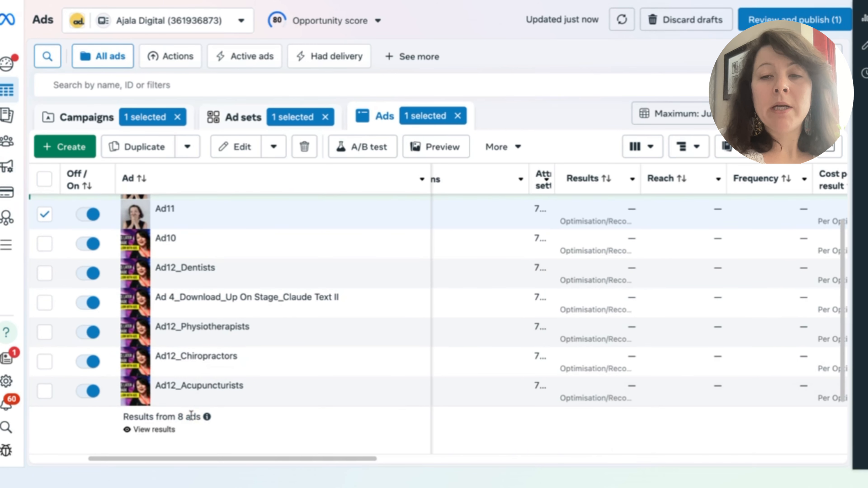
{"action": "scroll", "coordinate": [191, 415], "scroll_direction": "up", "scroll_amount": 1}
{"action": "scroll", "coordinate": [191, 415], "scroll_direction": "right", "scroll_amount": 2}
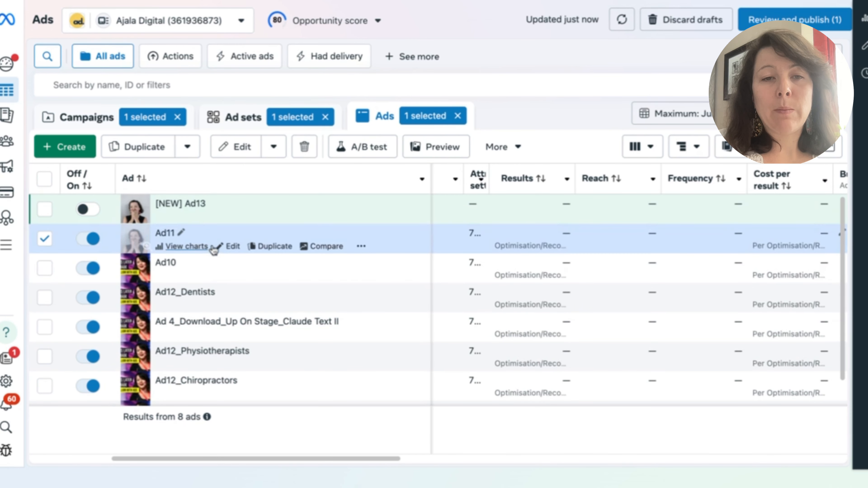
- Open the Lookalike 2% Video Viewers ad set's settings and check its conversion event, daily budget and schedule
{"action": "left_click", "coordinate": [228, 246]}
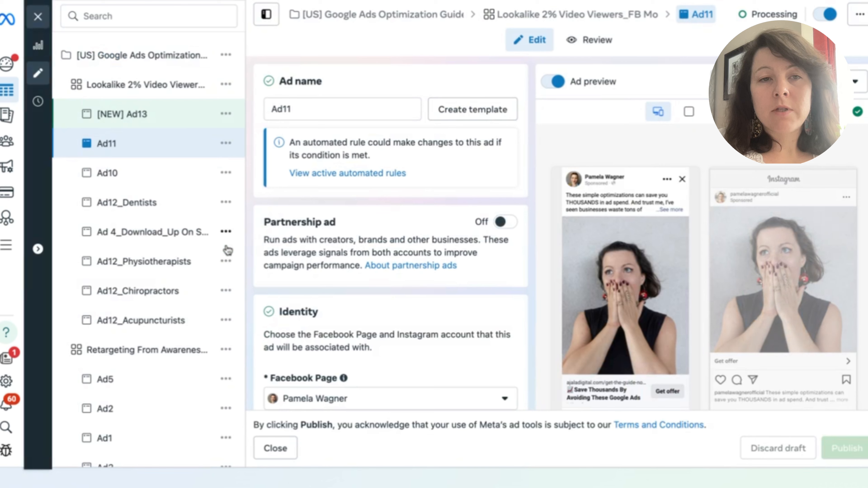
{"action": "left_click", "coordinate": [162, 88]}
{"action": "scroll", "coordinate": [484, 291], "scroll_direction": "down", "scroll_amount": 10}
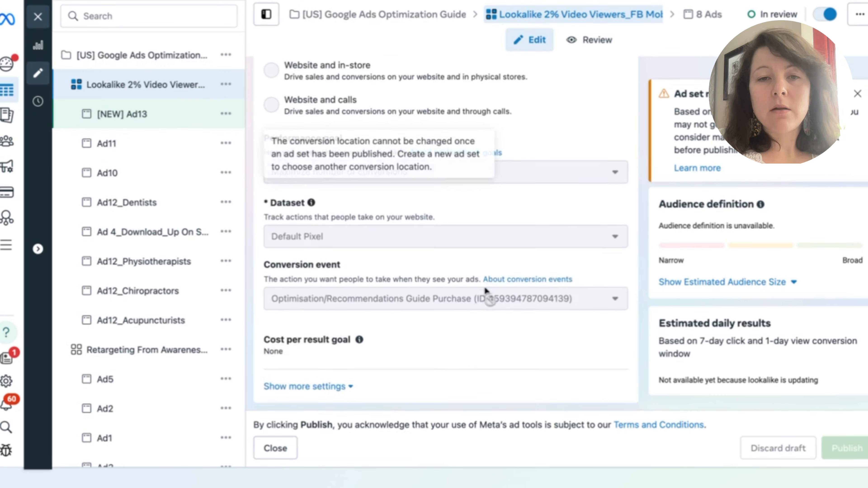
{"action": "scroll", "coordinate": [484, 291], "scroll_direction": "down", "scroll_amount": 7}
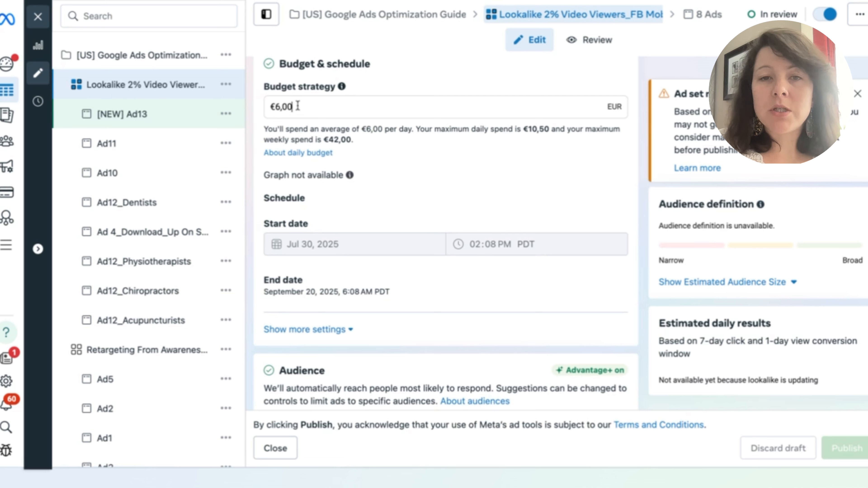
{"action": "left_click", "coordinate": [298, 105]}
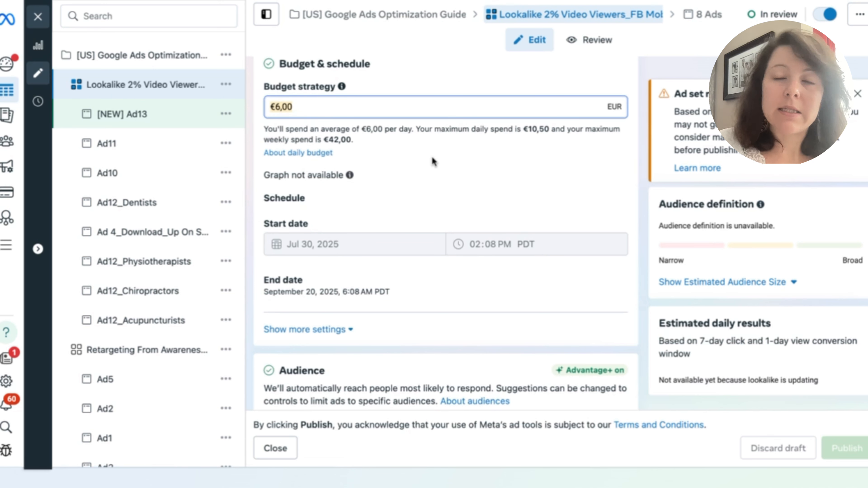
{"action": "left_click", "coordinate": [317, 252]}
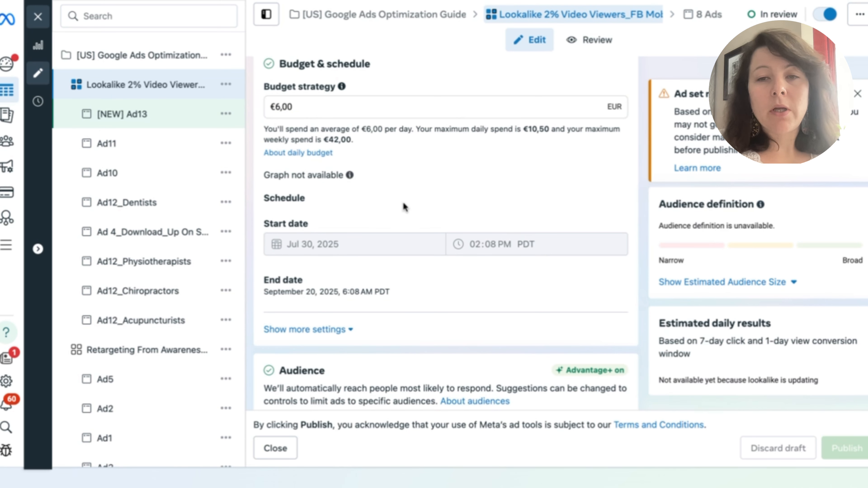